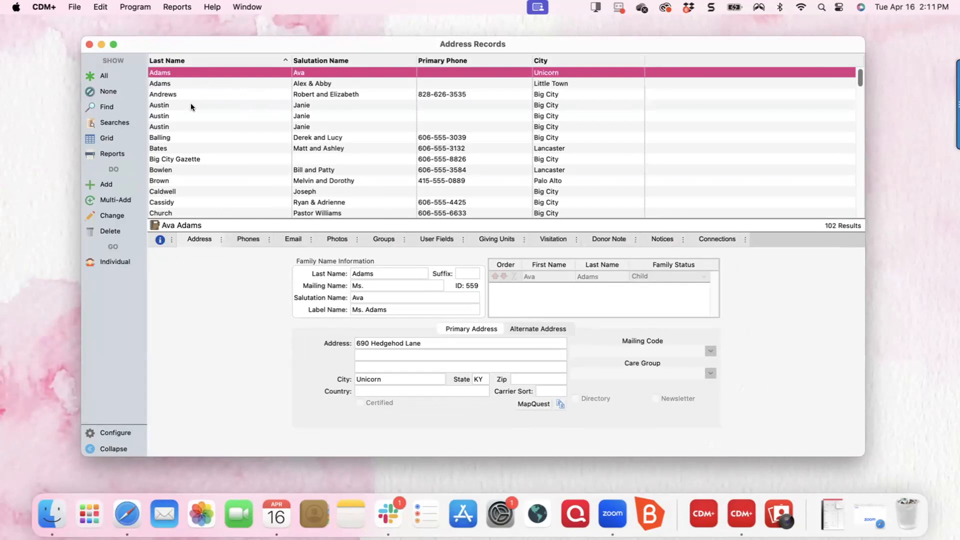
# Select the Balling family address record in the seventh row of Address Records.
pyautogui.click(301, 137)
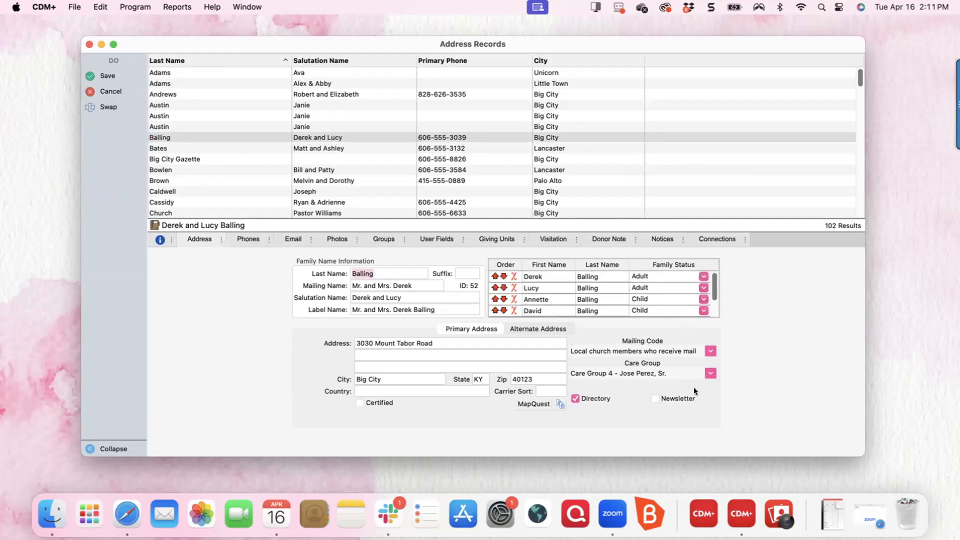
# Set the Balling family record's mailing code to Ready to Archive and save it.
pyautogui.click(707, 352)
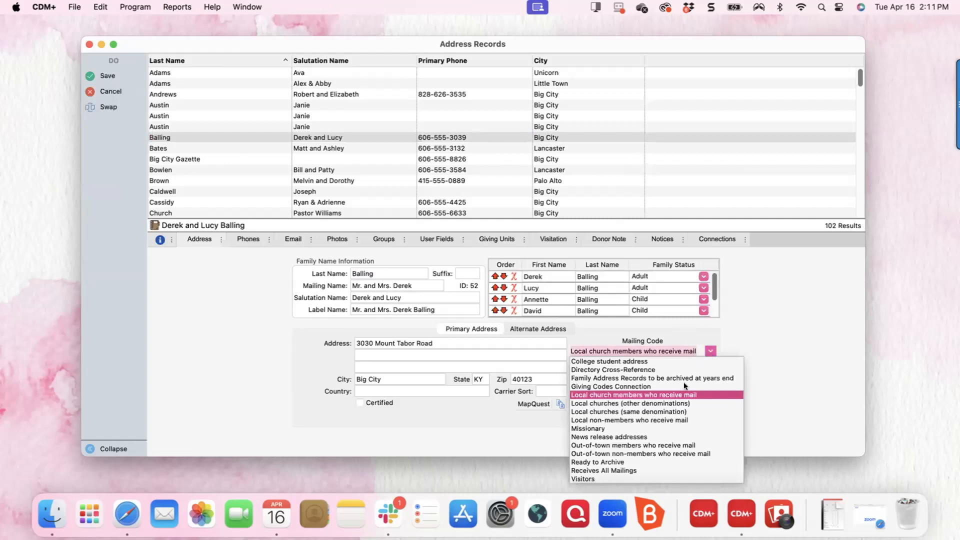
pyautogui.click(616, 458)
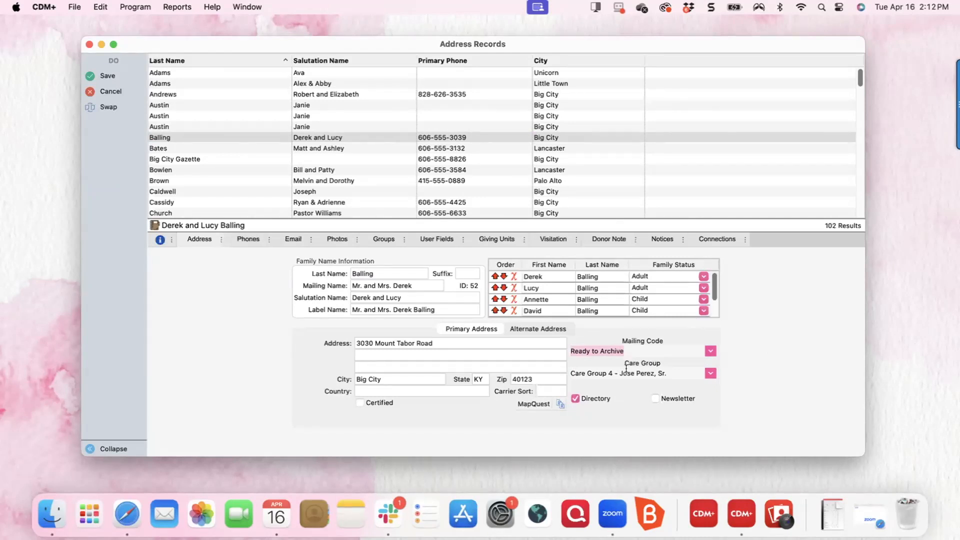
pyautogui.click(107, 75)
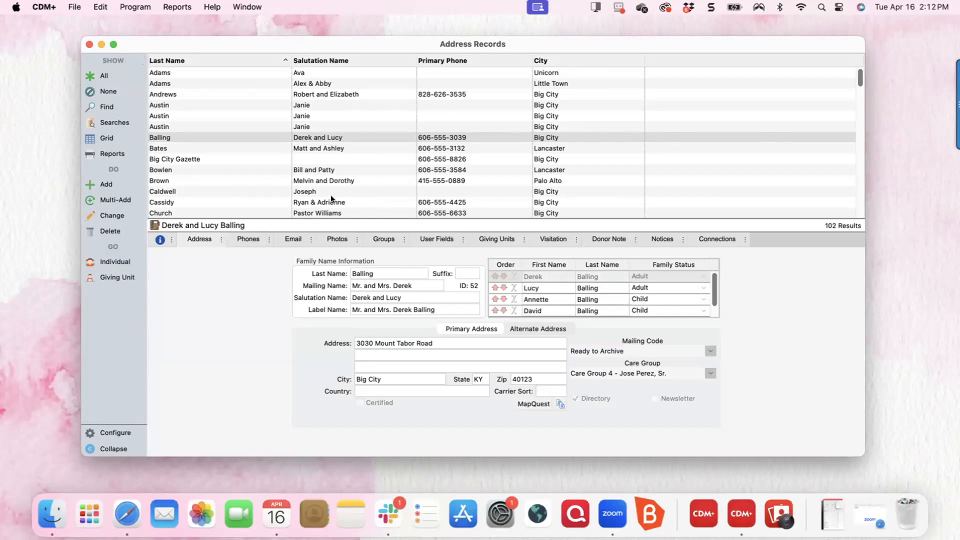
pyautogui.click(339, 210)
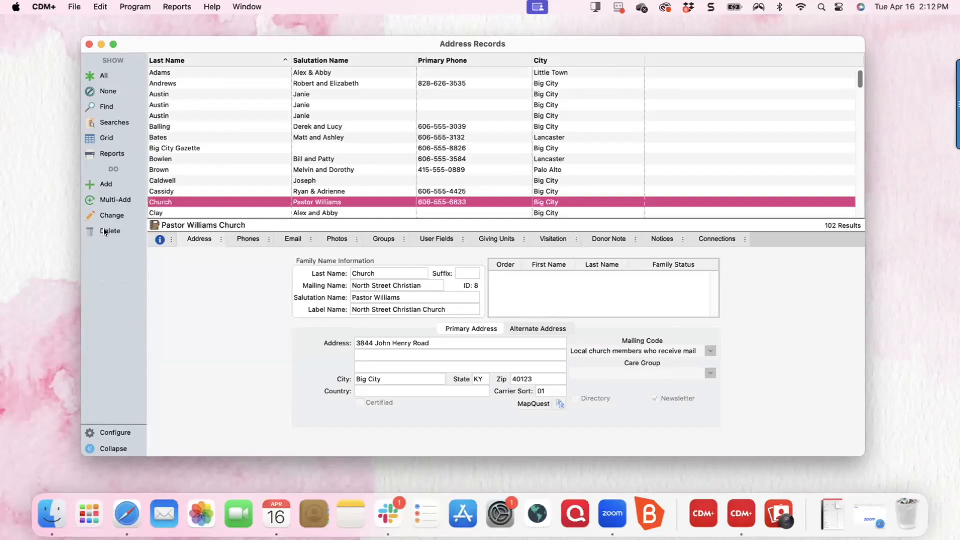
# Edit the North Street Christian Church record, setting Mailing Code to Ready to Archive, and save.
pyautogui.doubleClick(325, 199)
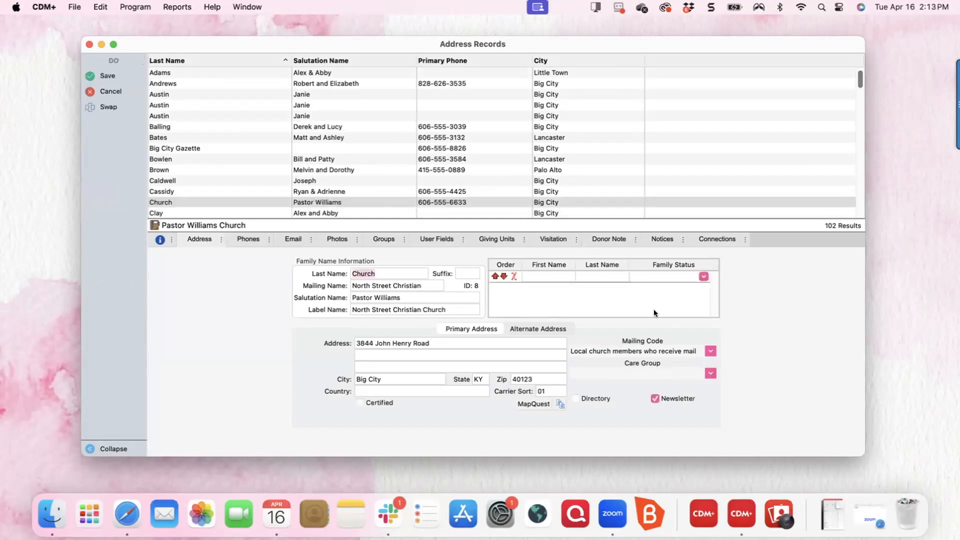
pyautogui.click(710, 352)
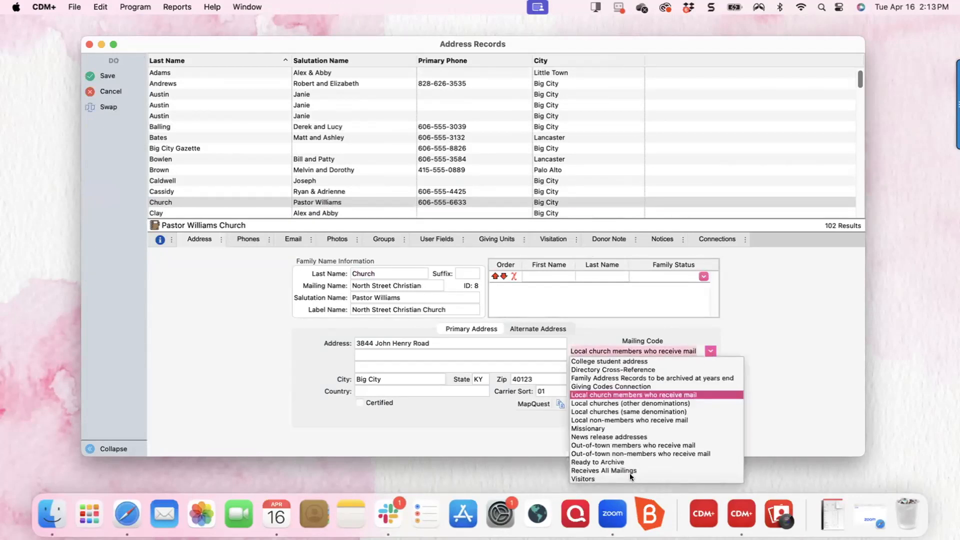
pyautogui.click(620, 461)
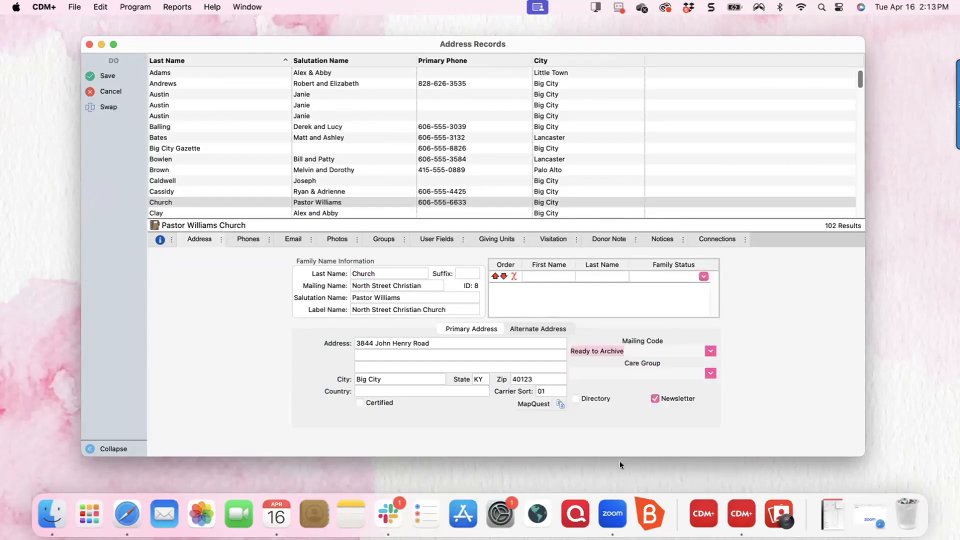
pyautogui.click(110, 77)
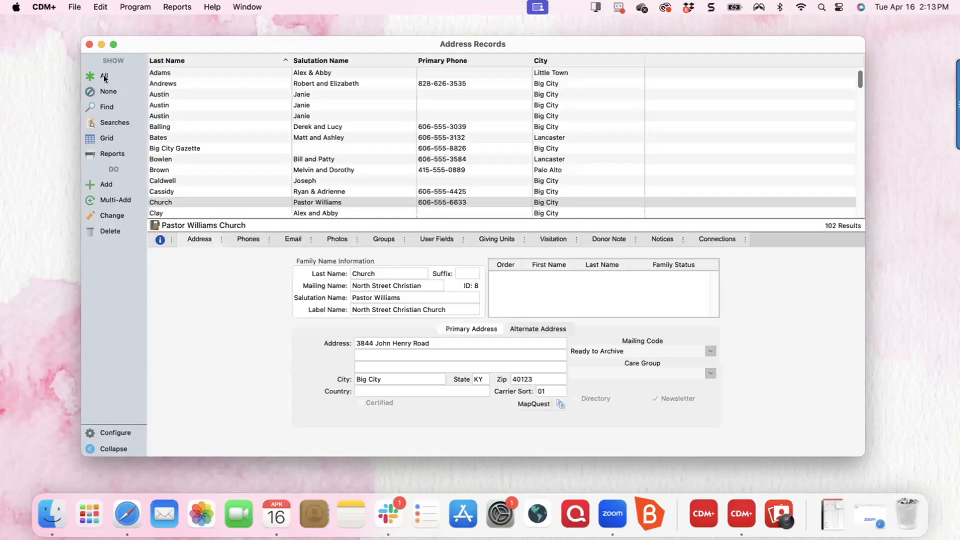
# Launch the Archive Utility from the File menu and choose to archive records.
pyautogui.click(72, 7)
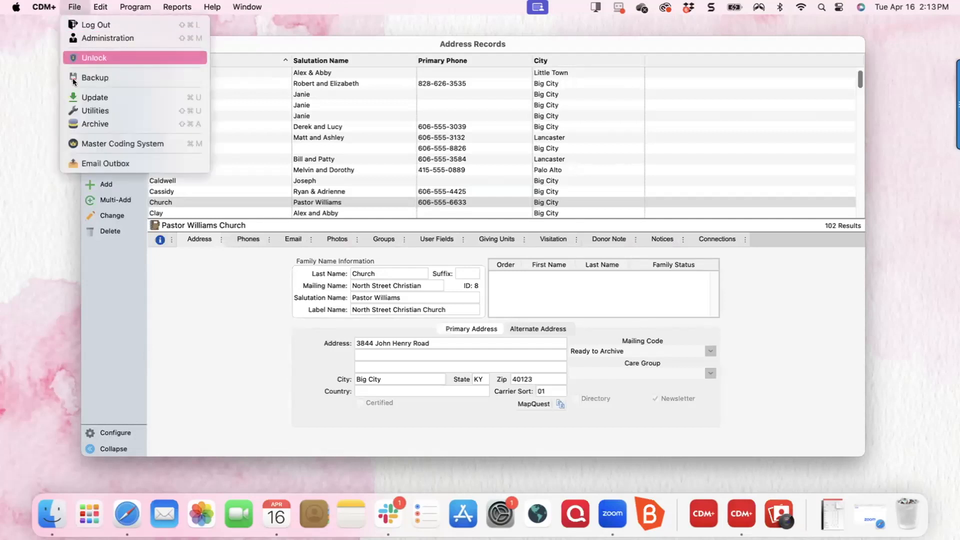
pyautogui.click(83, 124)
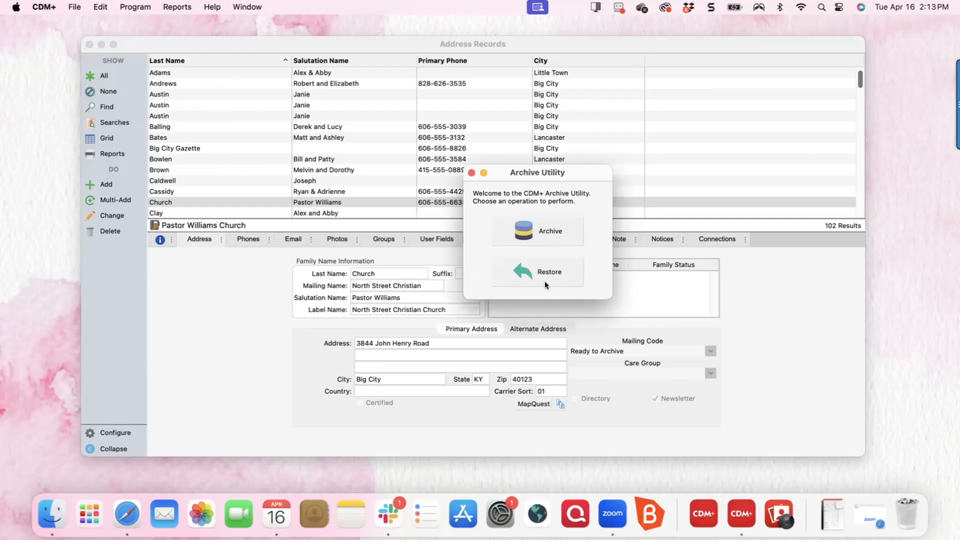
pyautogui.click(541, 231)
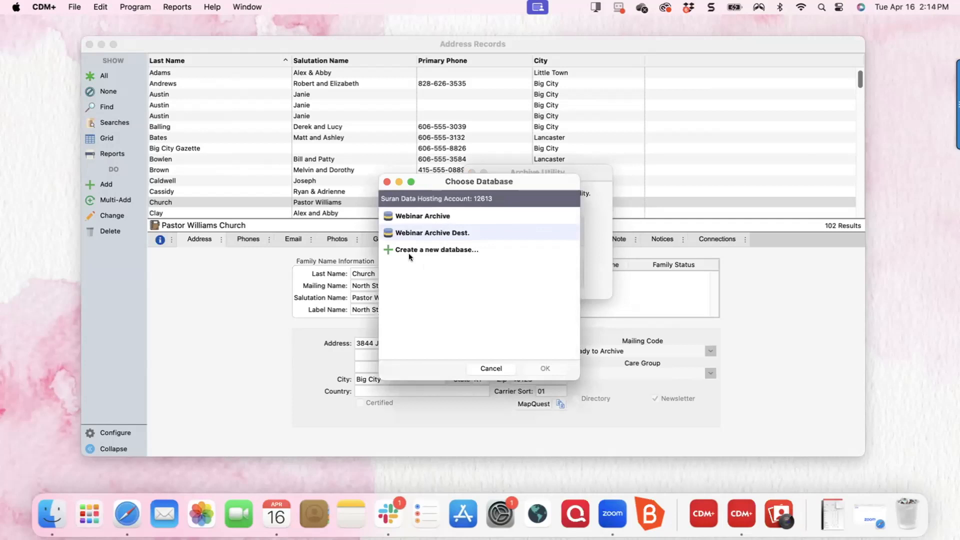
# Abandon creating a new archive database and pick the existing Webinar Archive instead.
pyautogui.click(420, 250)
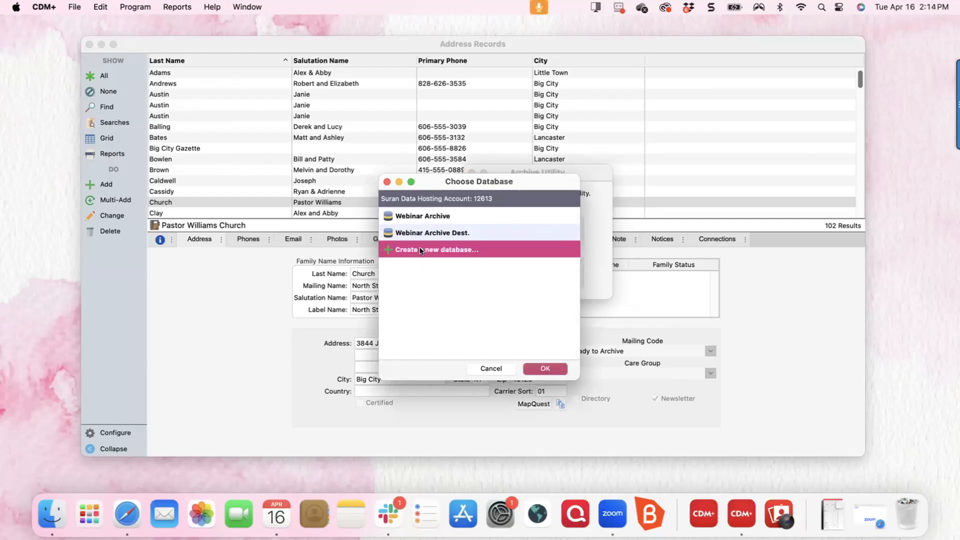
pyautogui.click(544, 368)
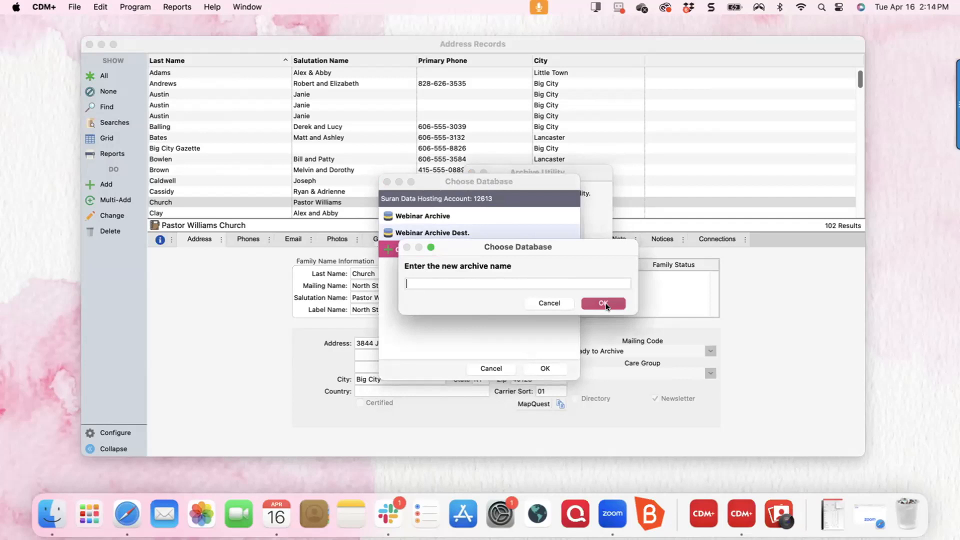
pyautogui.click(550, 303)
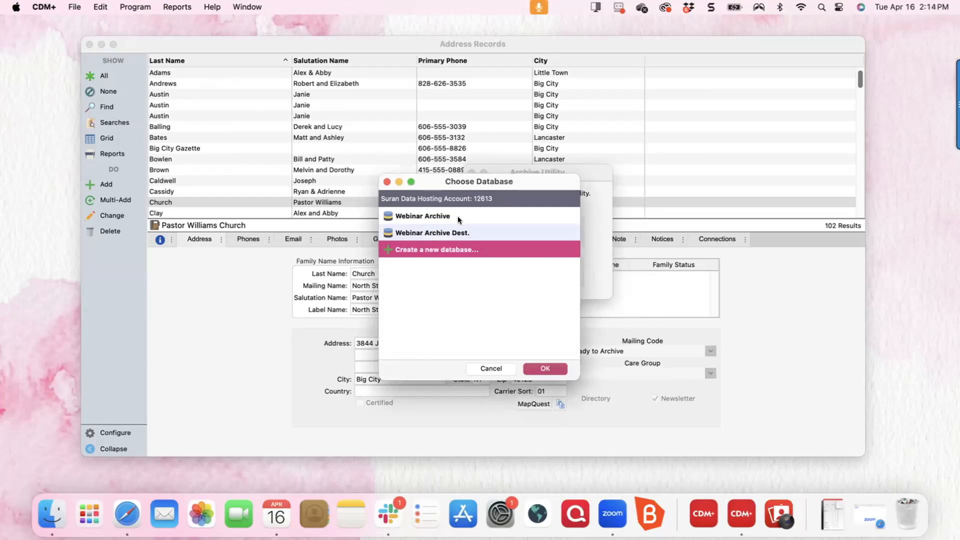
pyautogui.click(431, 217)
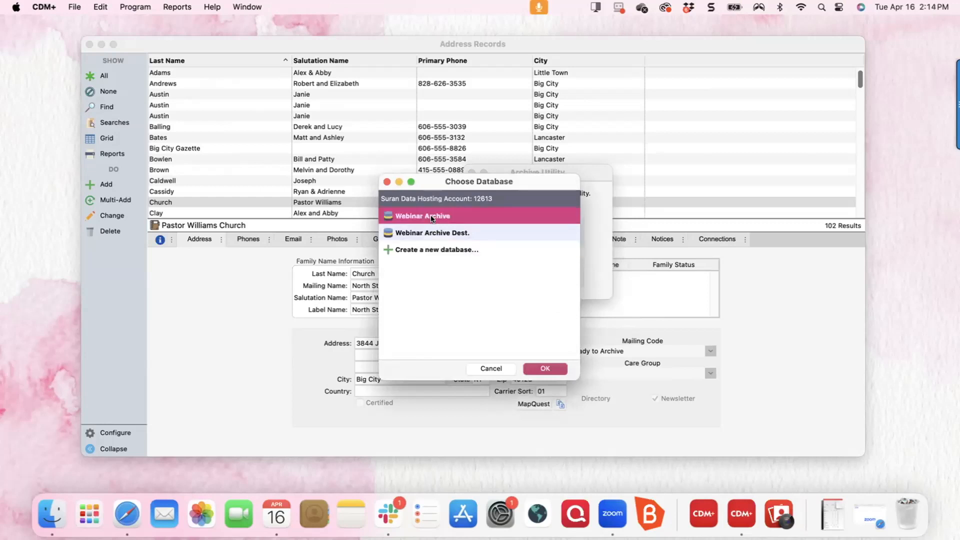
pyautogui.click(542, 368)
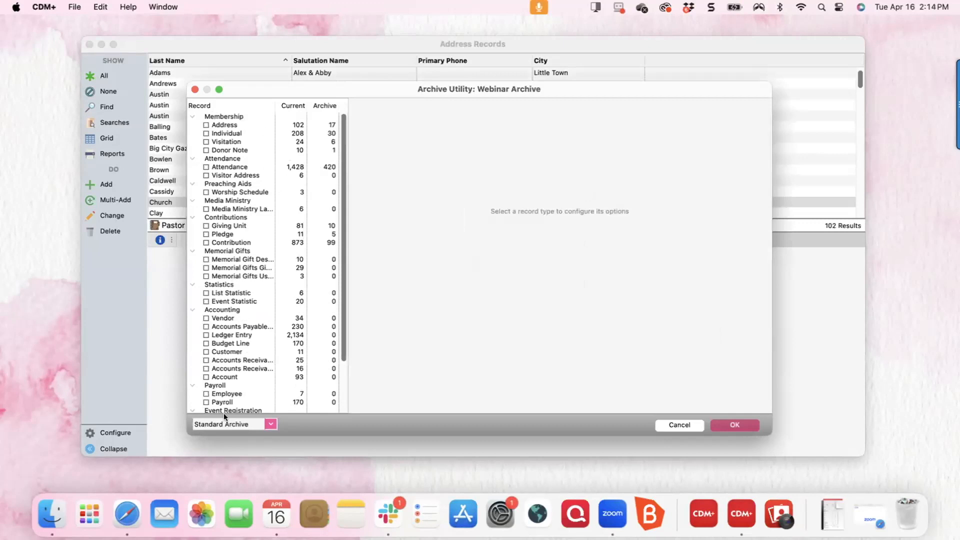
# Set Address records to archive only selected records, chosen via Advanced Find.
pyautogui.scroll(-3, 222, 295)
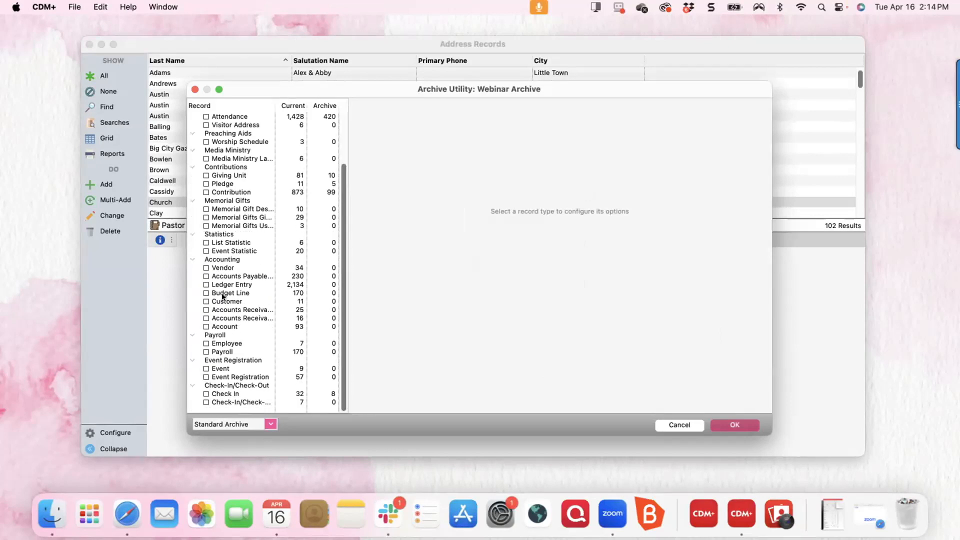
pyautogui.scroll(3, 222, 296)
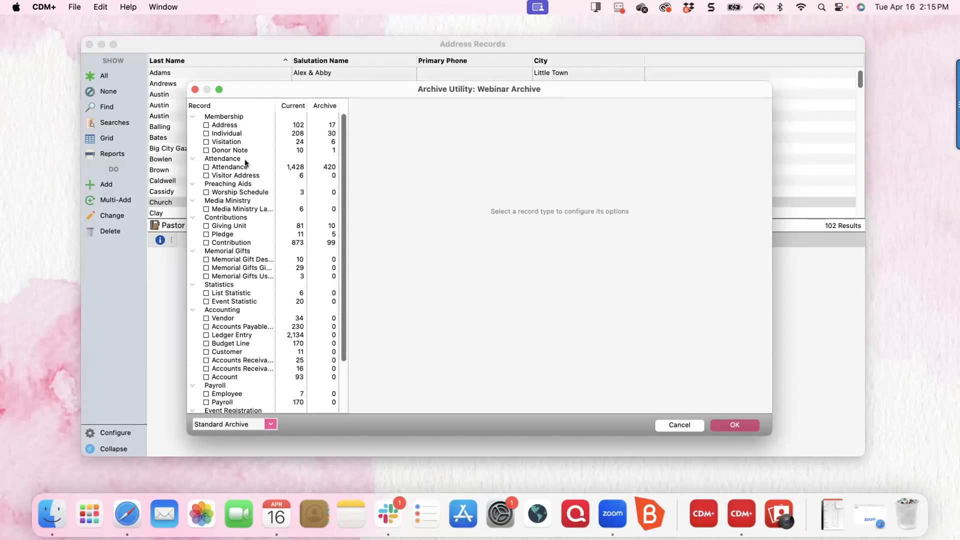
pyautogui.click(206, 126)
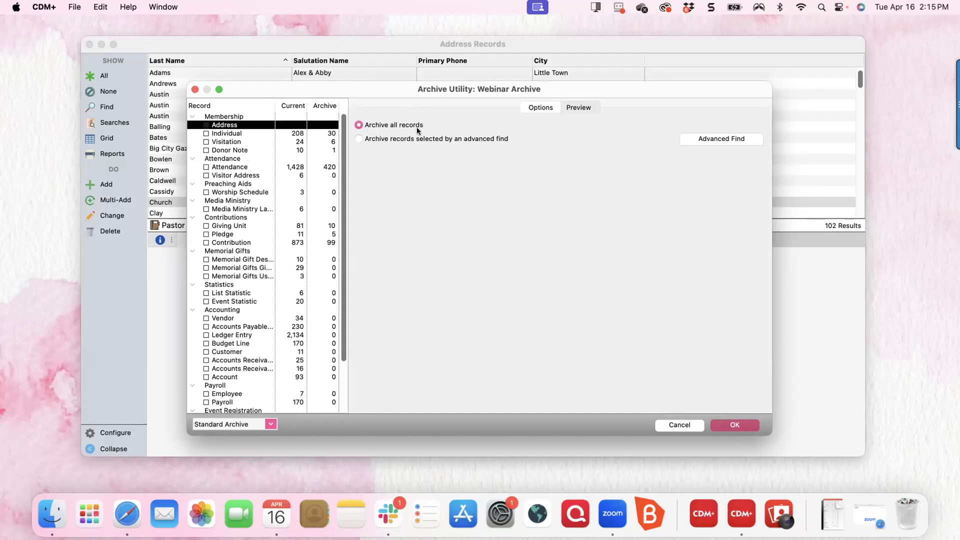
pyautogui.click(358, 124)
pyautogui.click(721, 136)
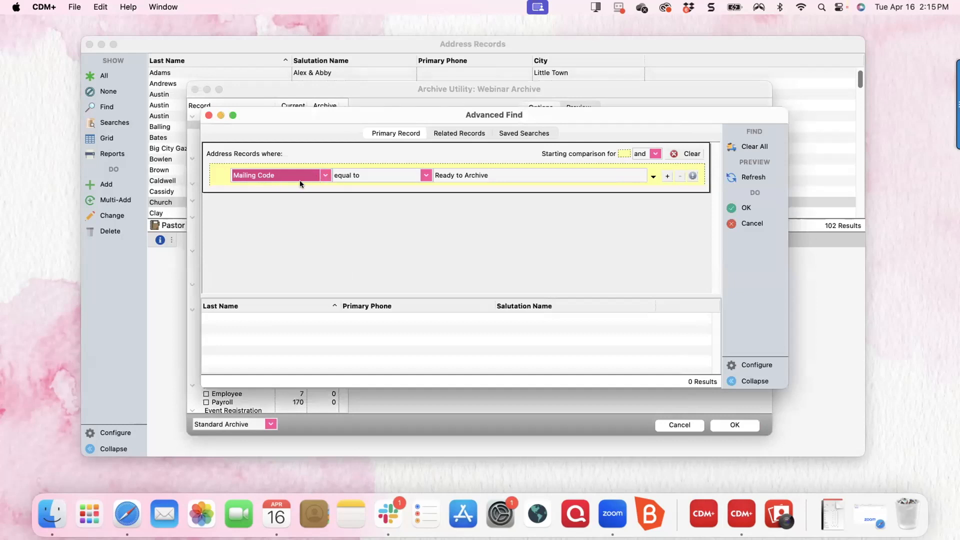
# Find address records whose Mailing Code equals Ready to Archive.
pyautogui.click(323, 176)
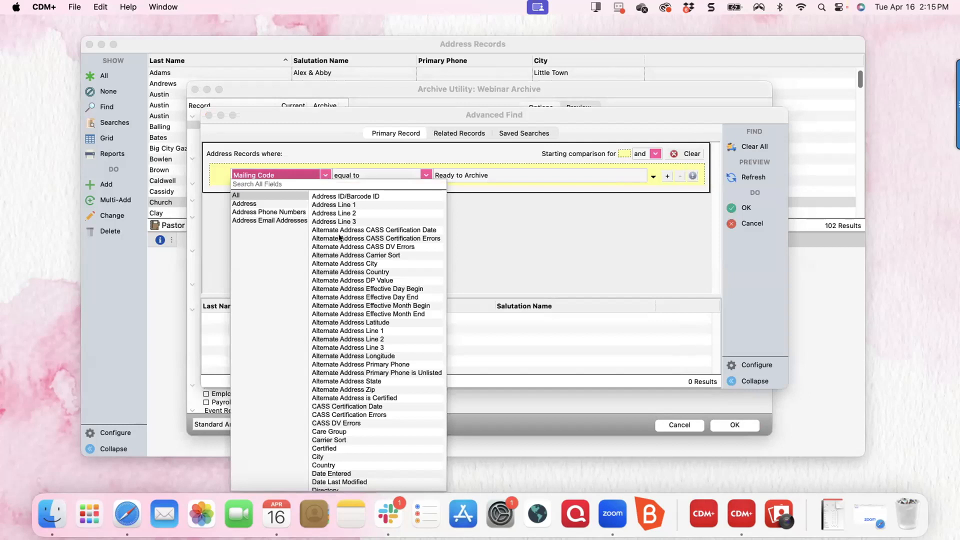
pyautogui.scroll(-2, 338, 236)
pyautogui.scroll(1, 339, 235)
pyautogui.scroll(2, 339, 235)
pyautogui.click(485, 176)
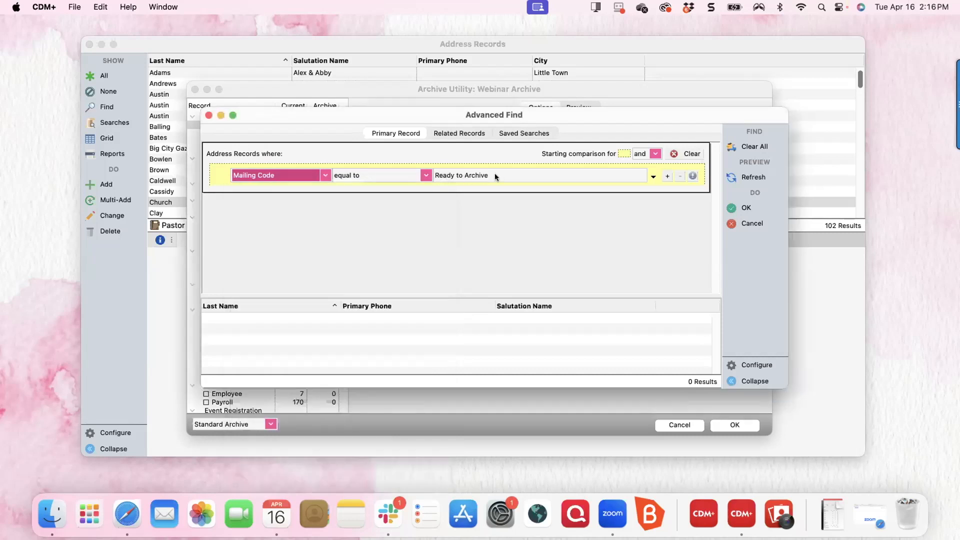
pyautogui.click(649, 176)
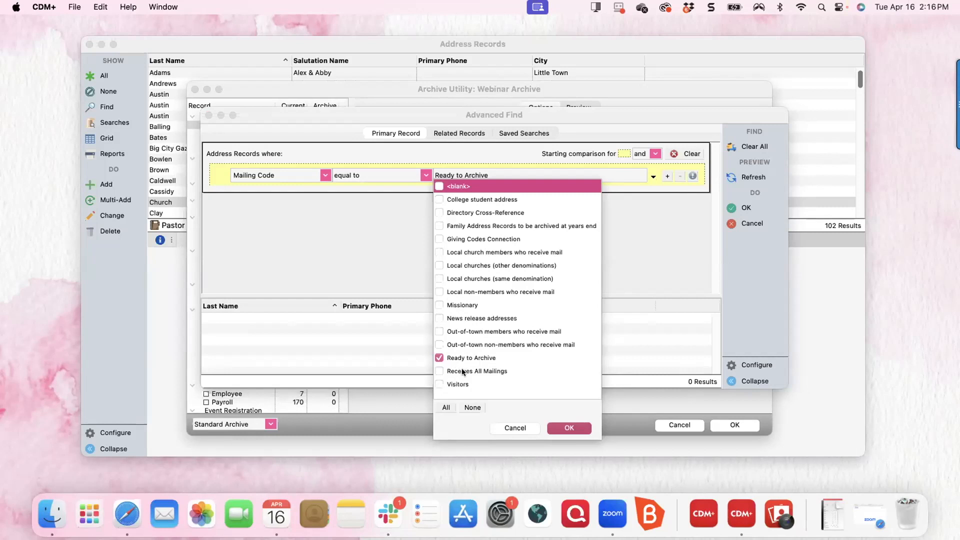
pyautogui.click(569, 429)
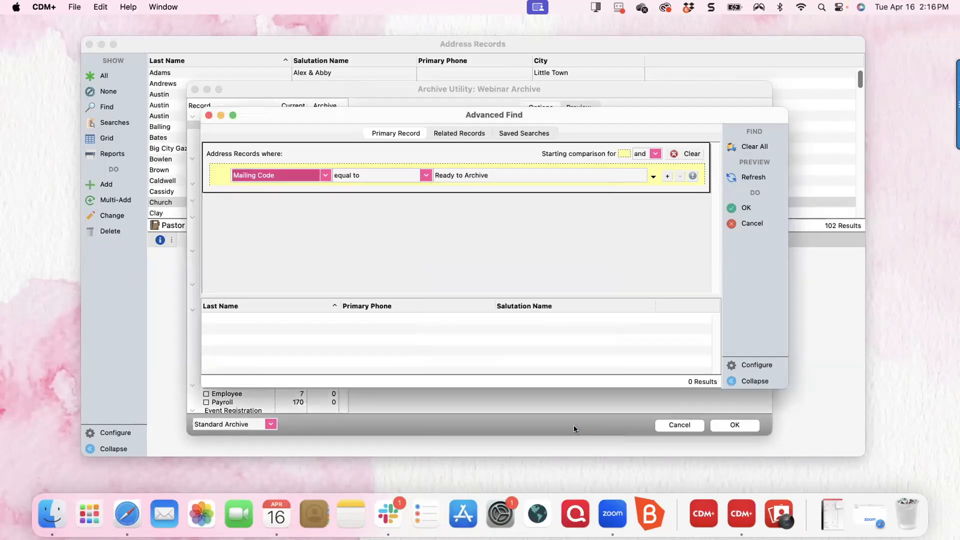
pyautogui.click(734, 207)
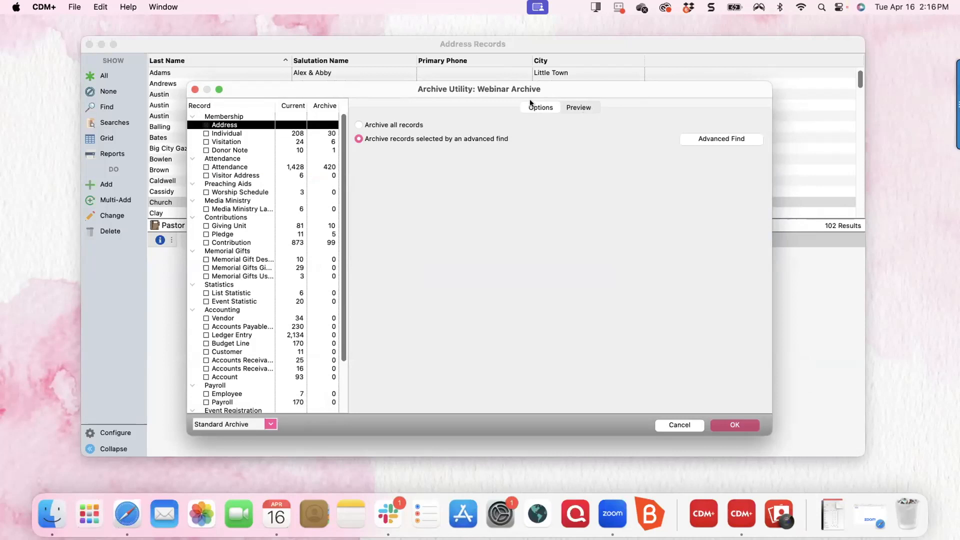
# Preview the two address records queued for archiving: Balling and Church.
pyautogui.click(581, 105)
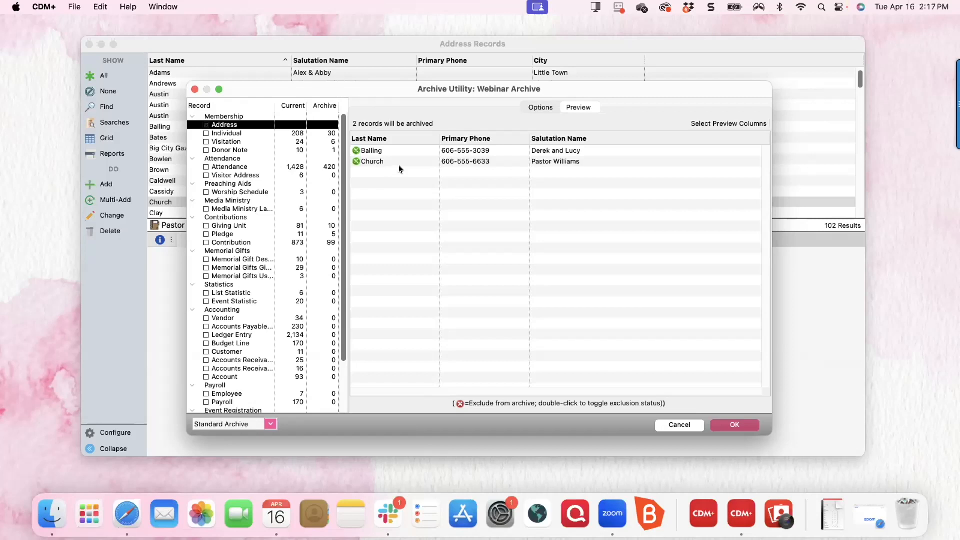
pyautogui.doubleClick(353, 161)
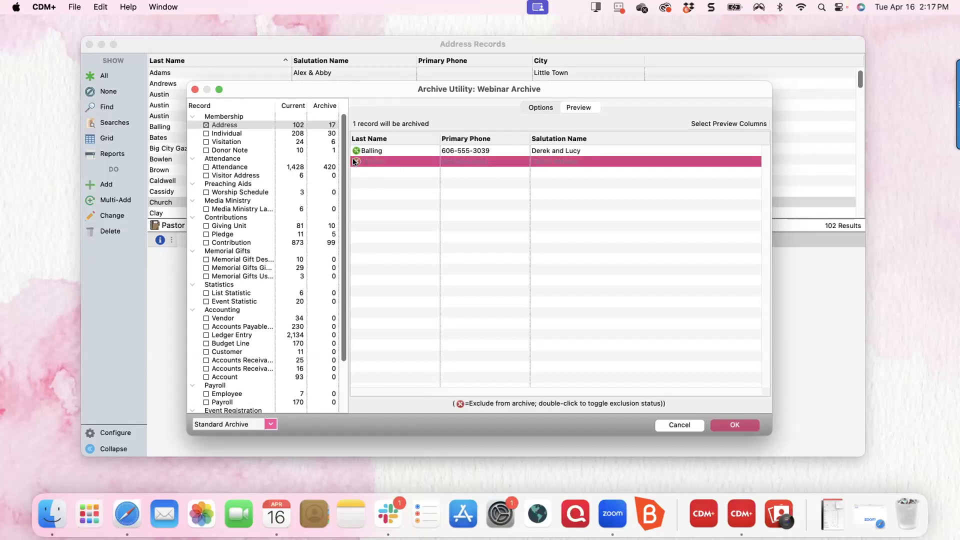
pyautogui.click(379, 151)
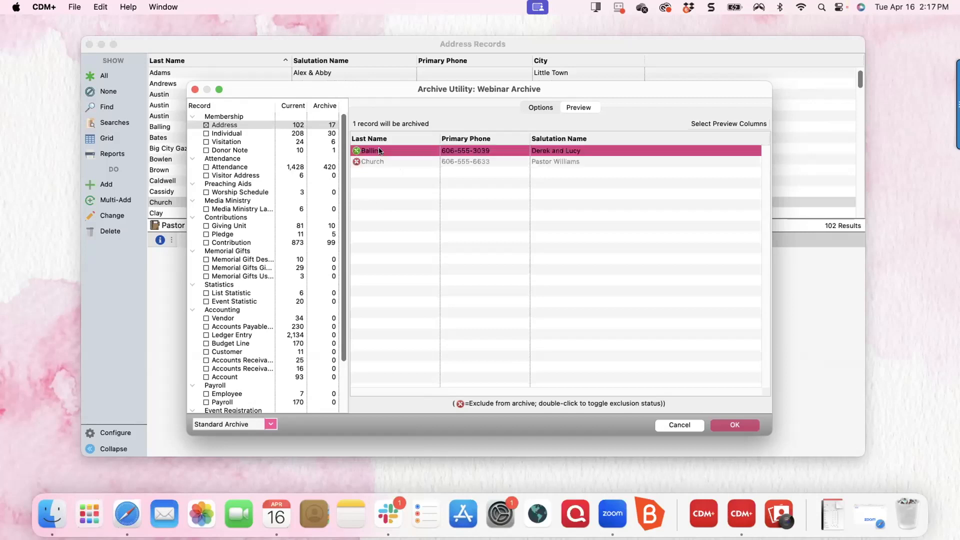
pyautogui.doubleClick(357, 162)
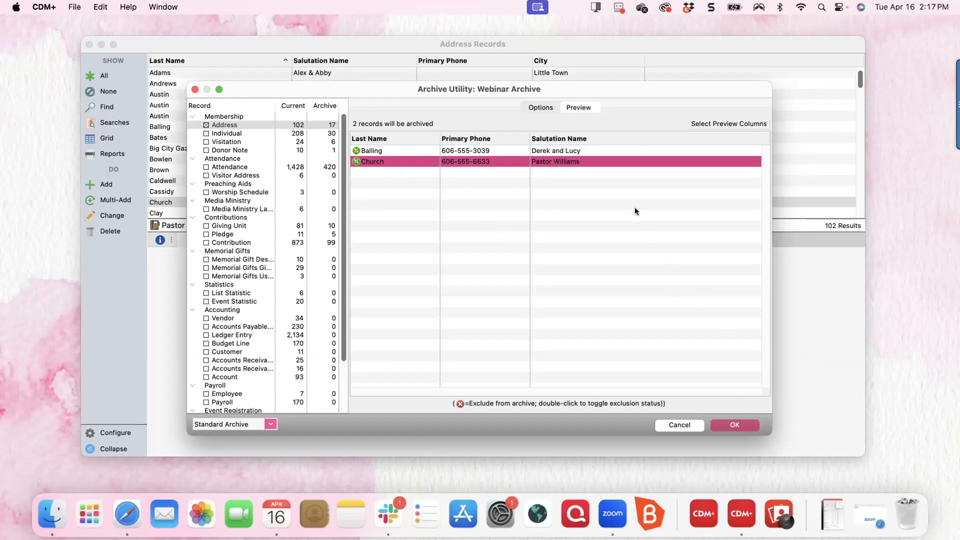
# Start the archive, cancel at the backup question, and show the archive type choices.
pyautogui.click(736, 425)
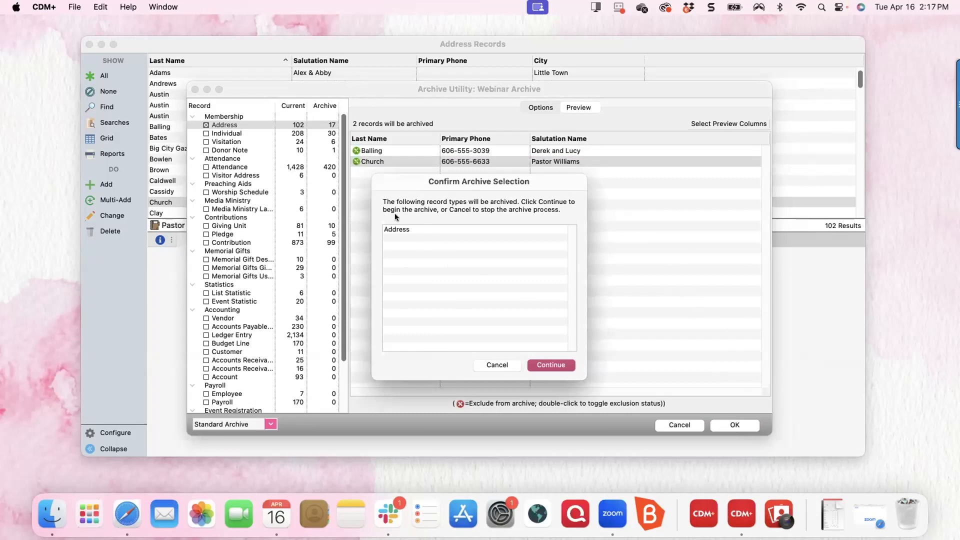
pyautogui.click(548, 364)
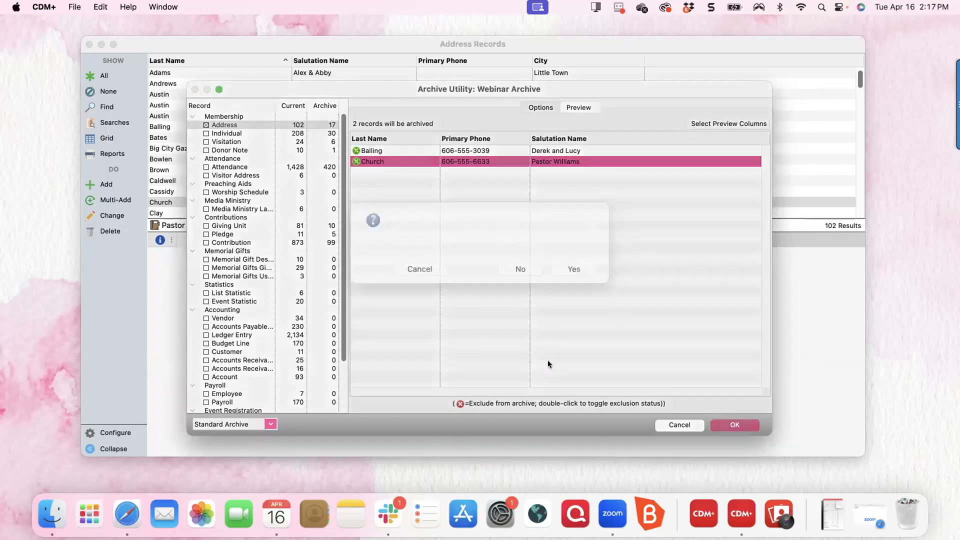
pyautogui.click(416, 284)
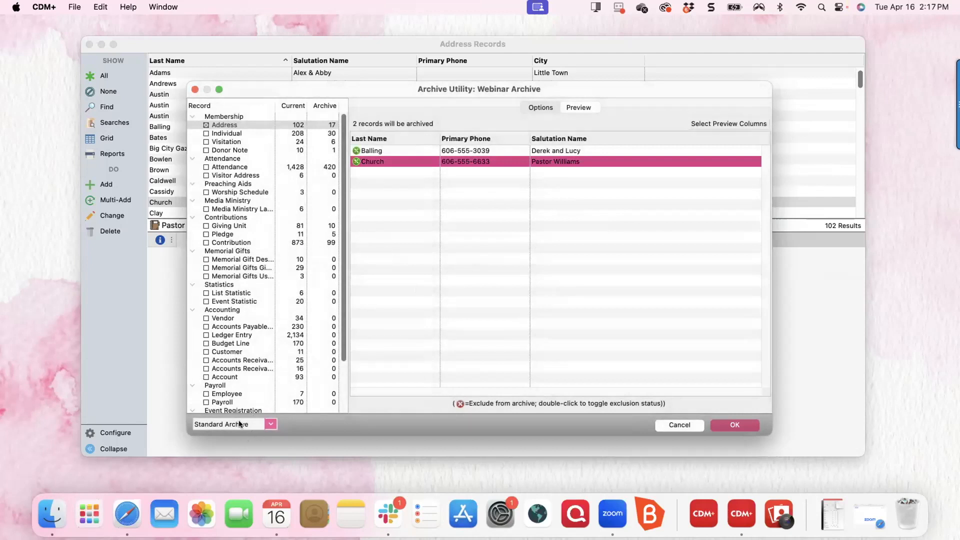
pyautogui.click(269, 424)
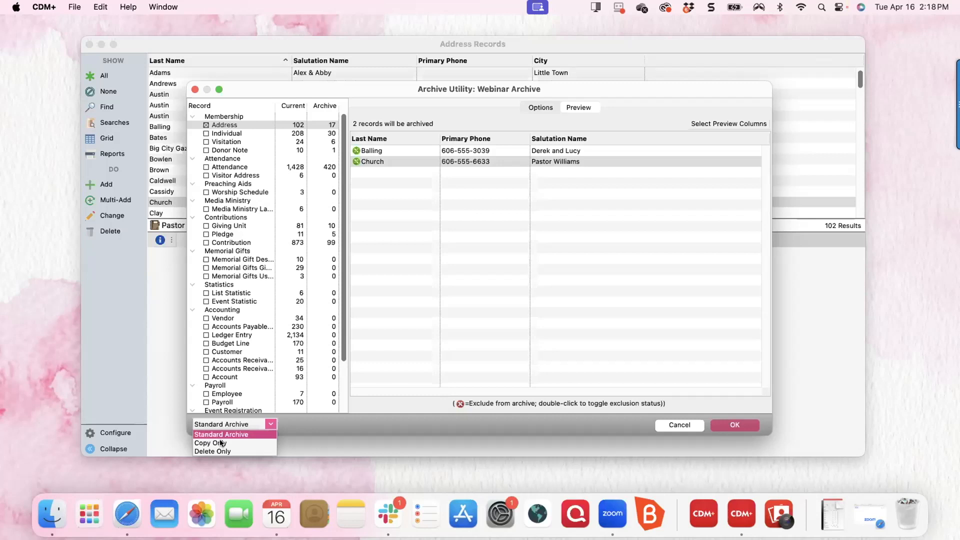
# Run a Standard Archive of the two address records without backing up the database.
pyautogui.click(235, 435)
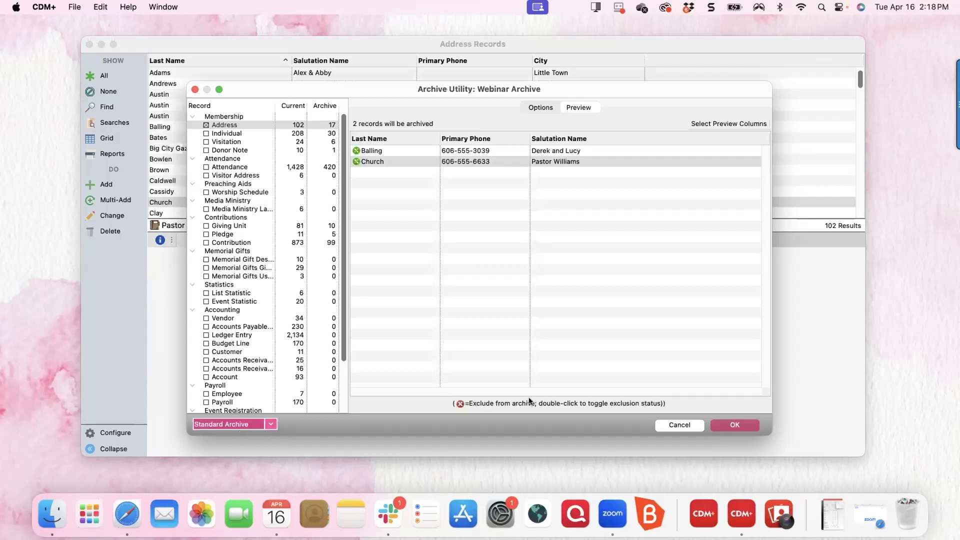
pyautogui.click(734, 424)
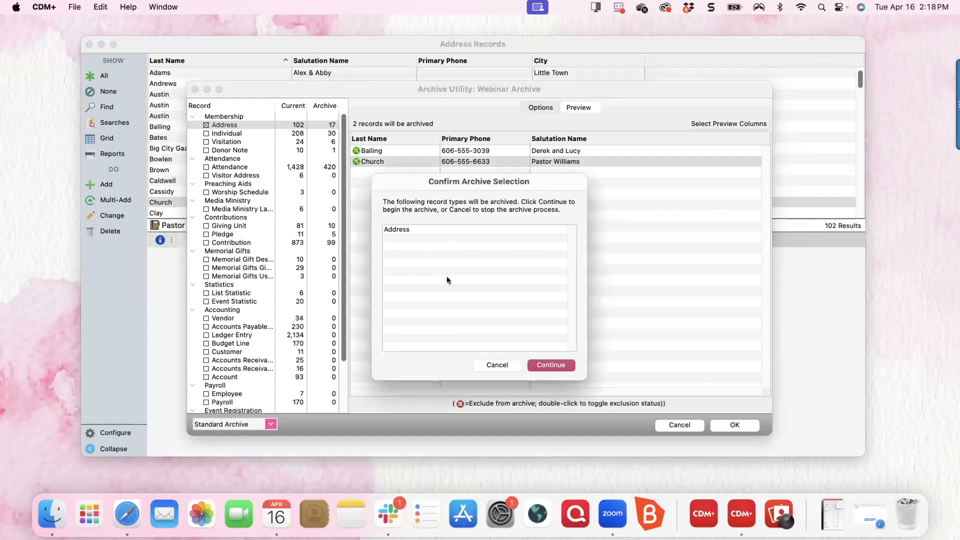
pyautogui.click(551, 365)
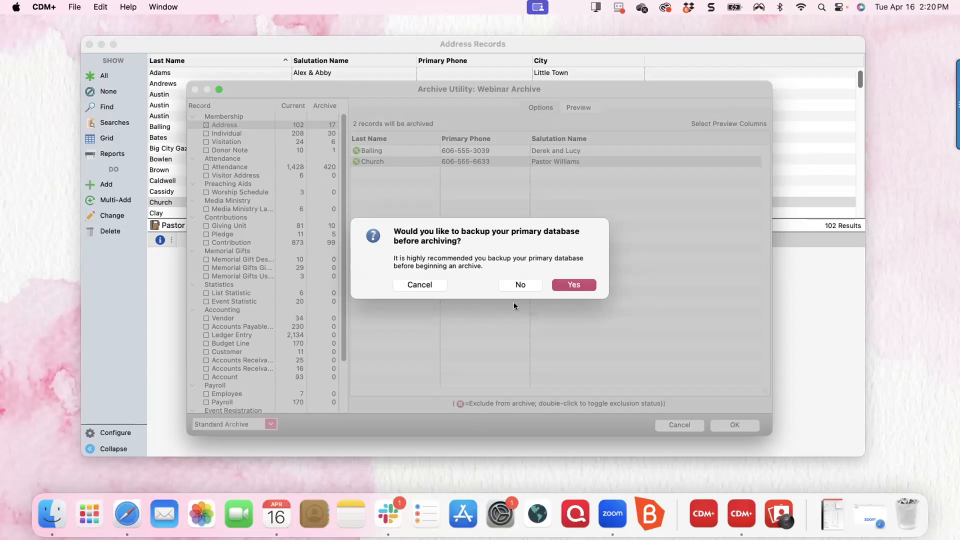
pyautogui.click(522, 285)
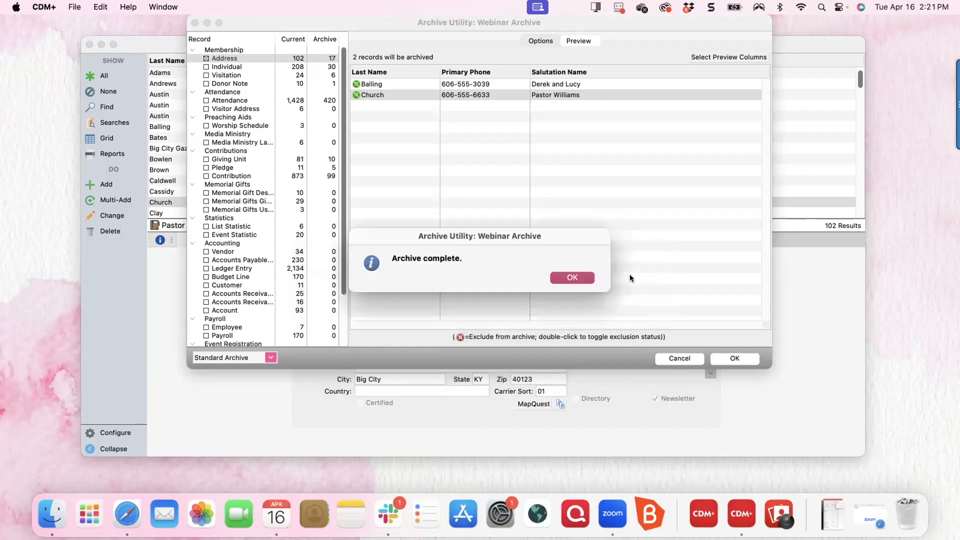
# Dismiss the Archive complete notice once the Balling and Church records are archived.
pyautogui.click(573, 279)
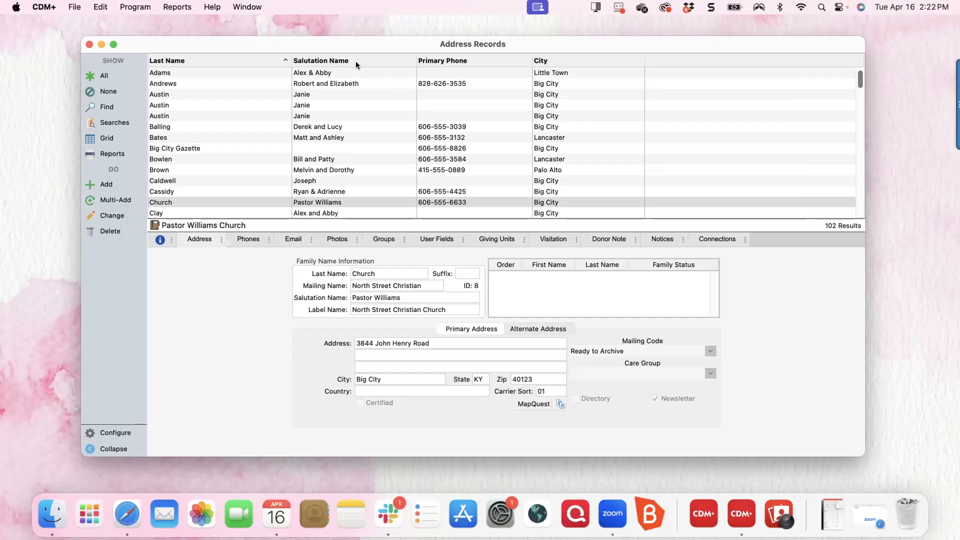
pyautogui.click(135, 7)
pyautogui.moveTo(156, 25)
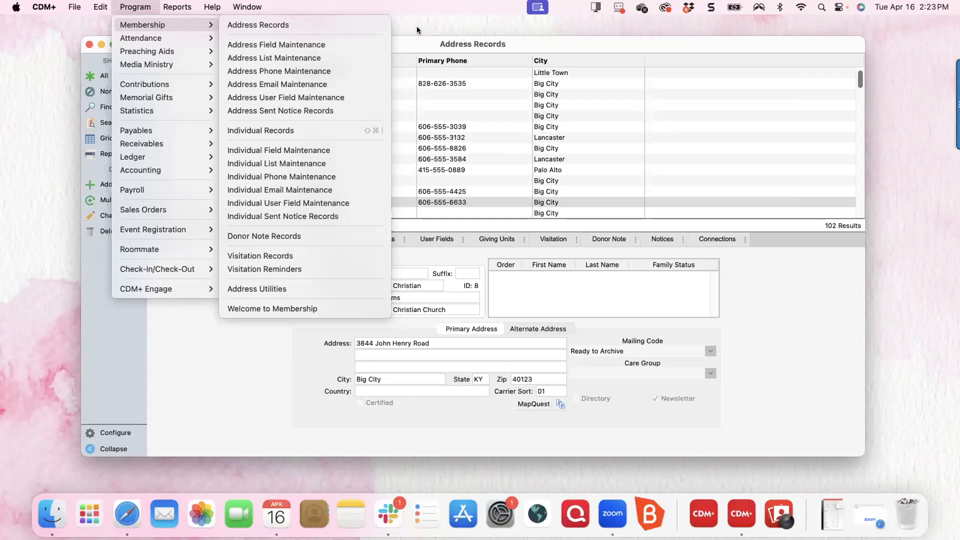
pyautogui.click(413, 44)
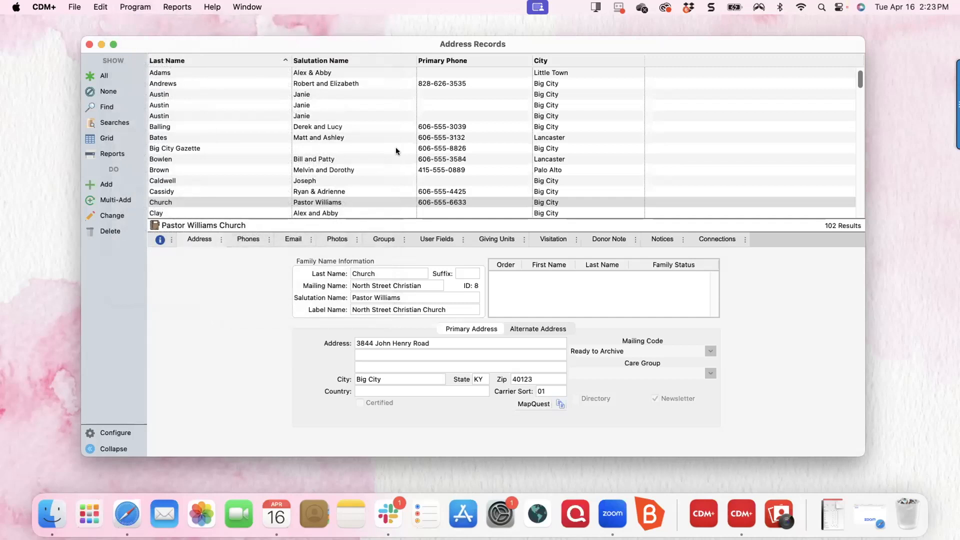
# Open Address List Maintenance from Program > Membership.
pyautogui.click(138, 8)
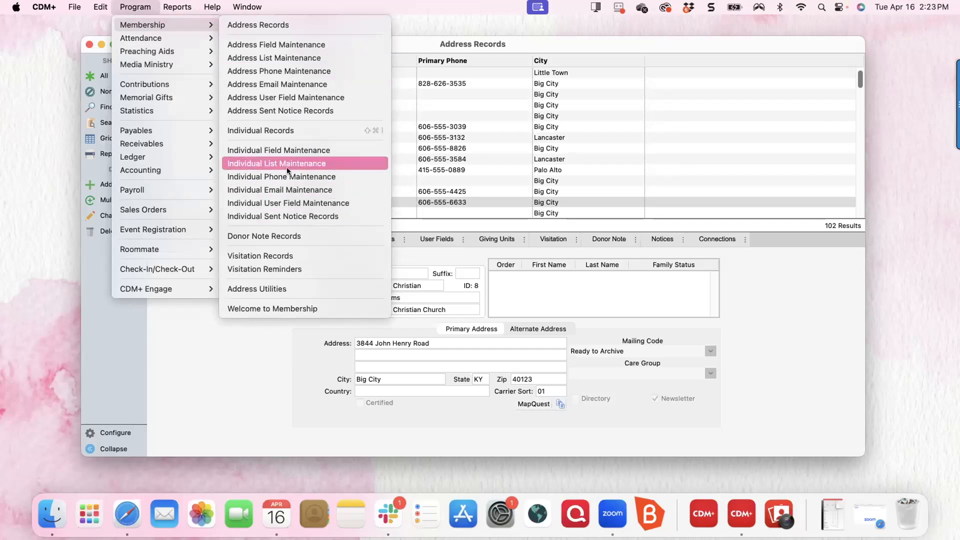
pyautogui.moveTo(179, 85)
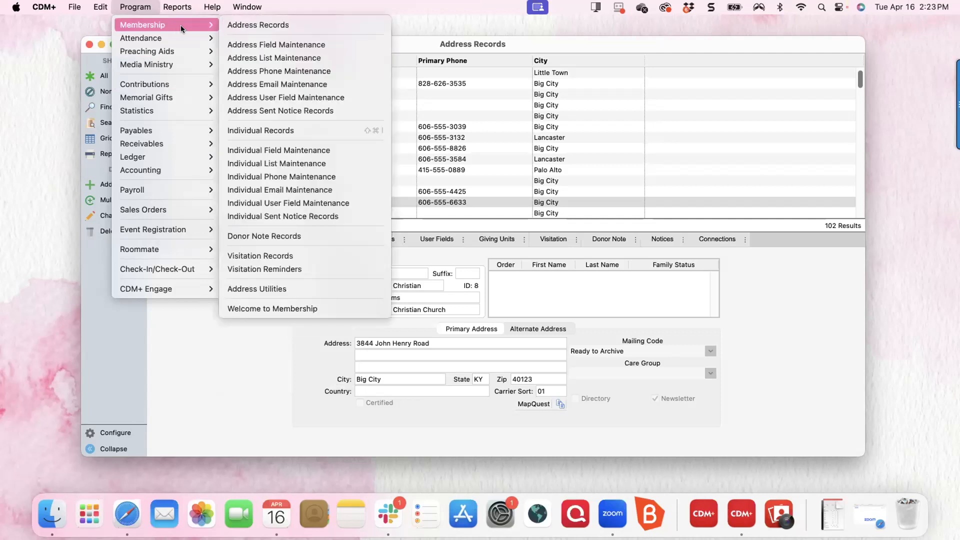
pyautogui.click(267, 53)
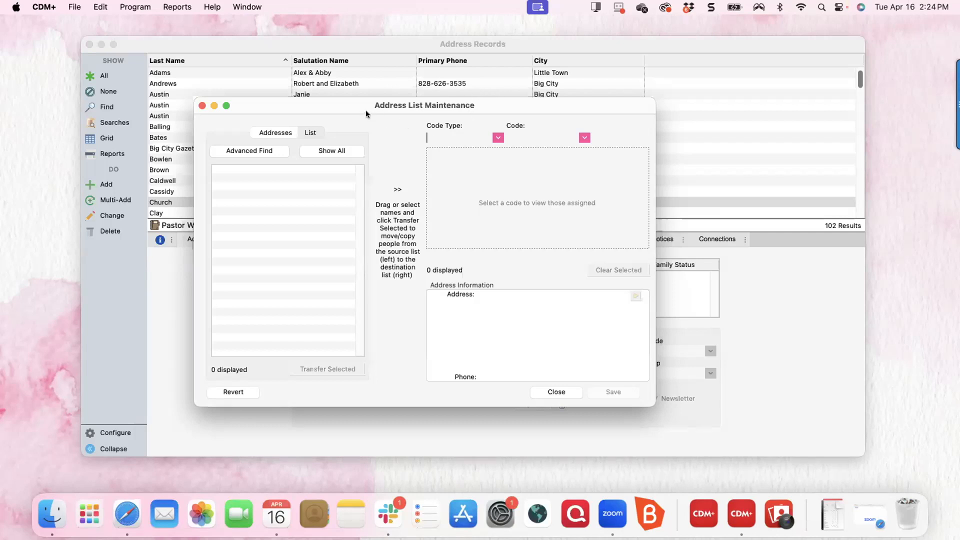
# Show all 100 address records in the source list and scroll through them back to the top.
pyautogui.click(330, 151)
pyautogui.scroll(-10, 265, 268)
pyautogui.scroll(-15, 264, 267)
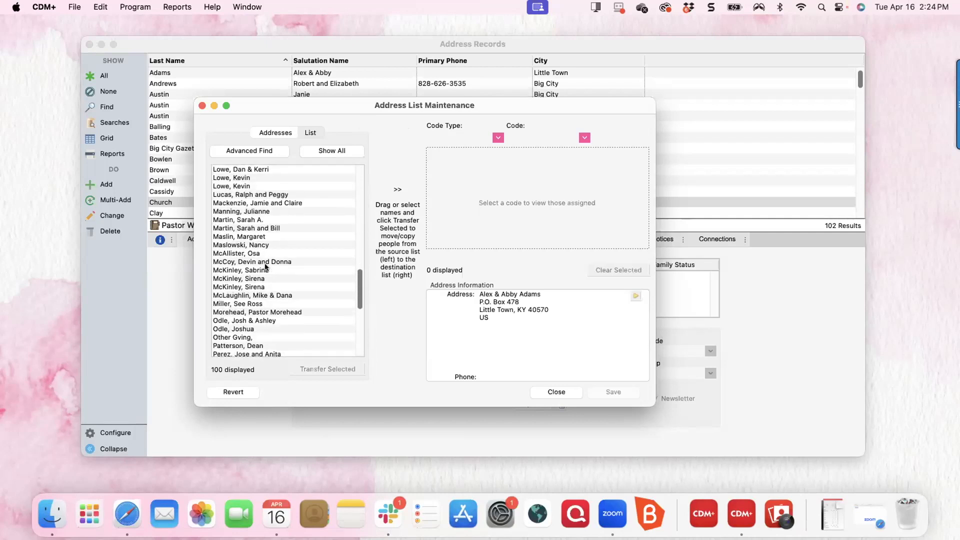
pyautogui.scroll(20, 265, 267)
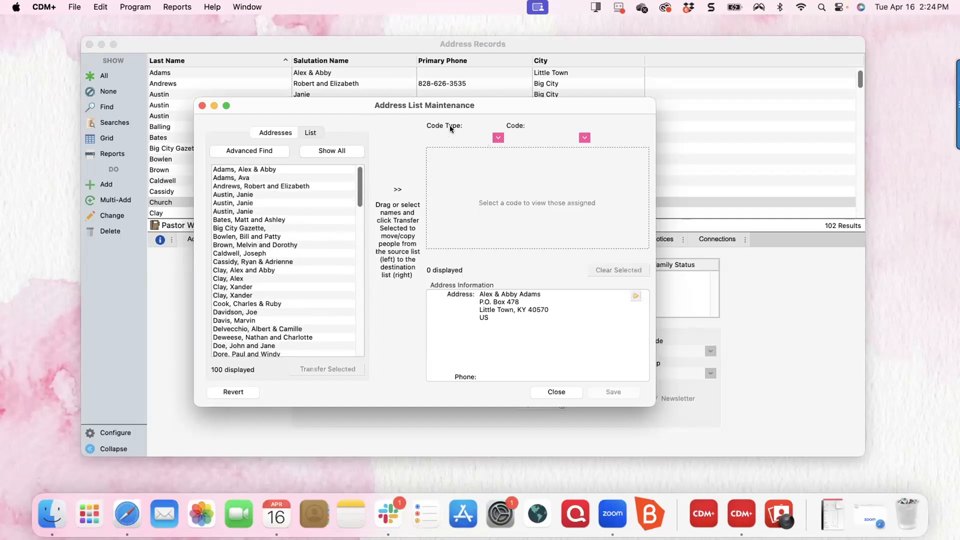
# Set the code type to Mailing Codes and the code to Ready to Archive.
pyautogui.click(498, 138)
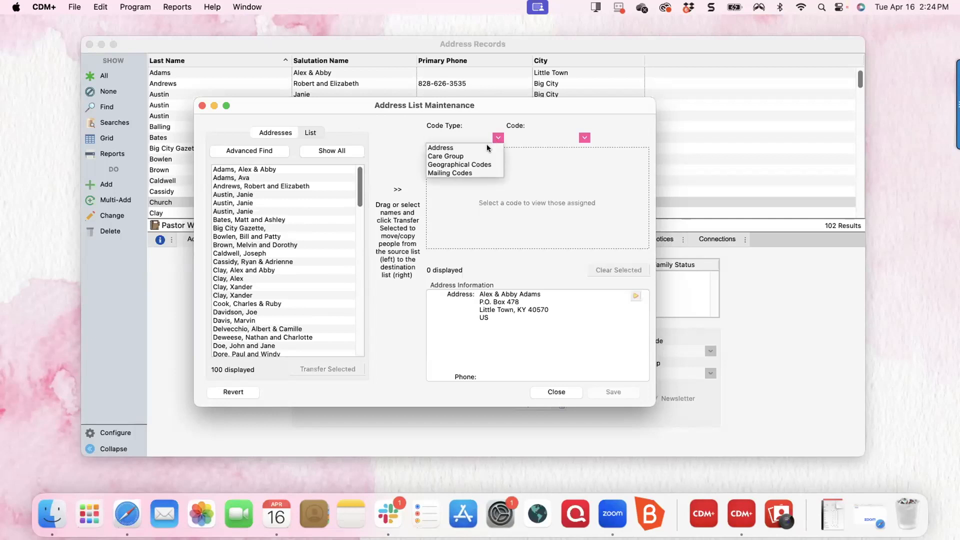
pyautogui.click(467, 173)
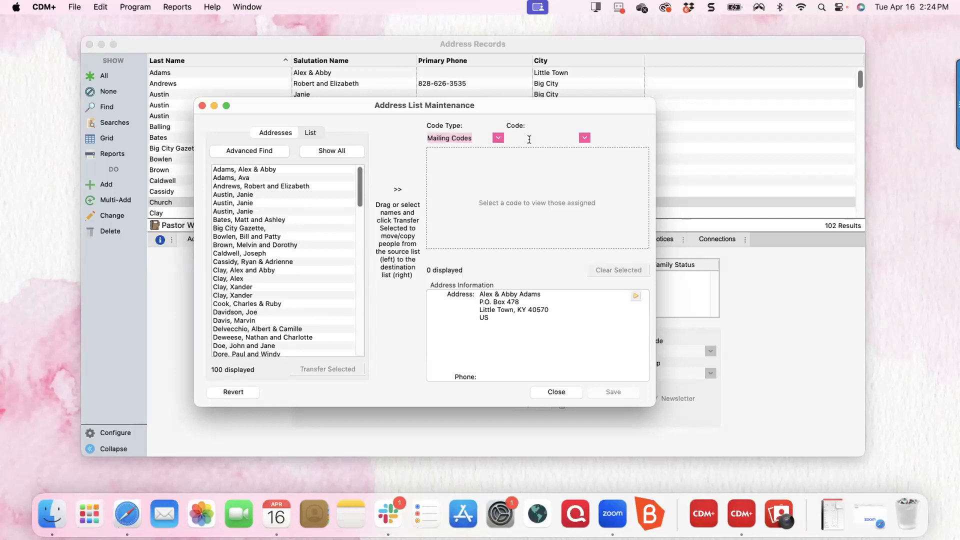
pyautogui.click(584, 138)
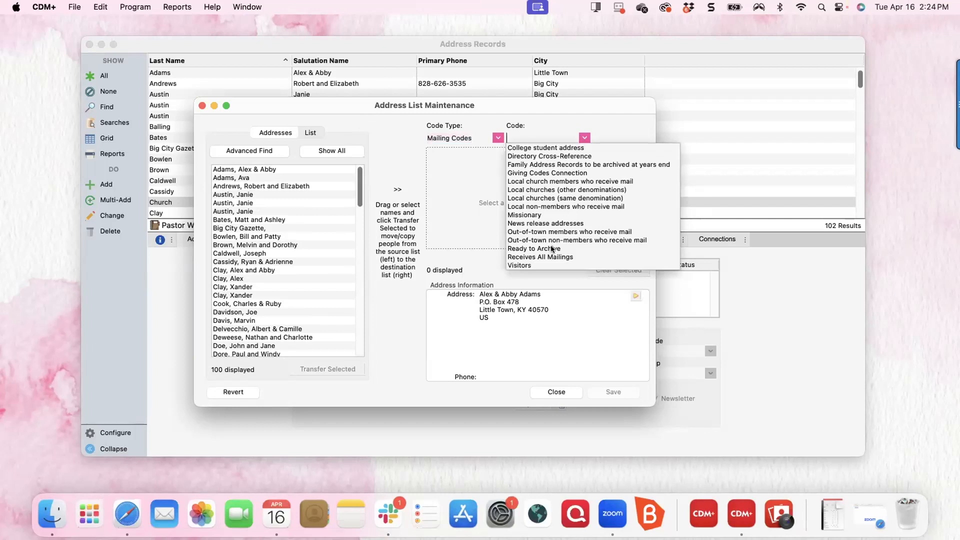
pyautogui.click(551, 248)
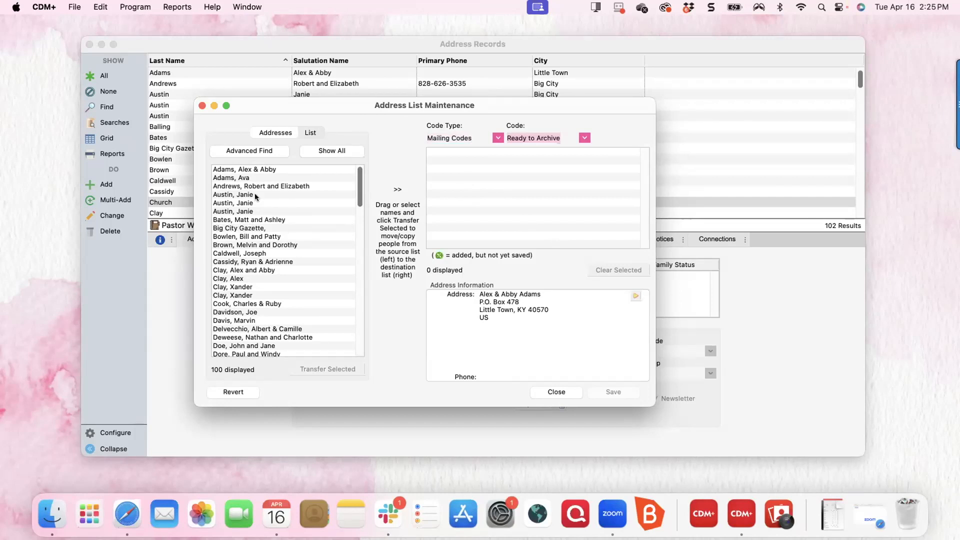
# Add the first few address records, including a duplicate and a couple's record, to the Ready to Archive list.
pyautogui.click(265, 179)
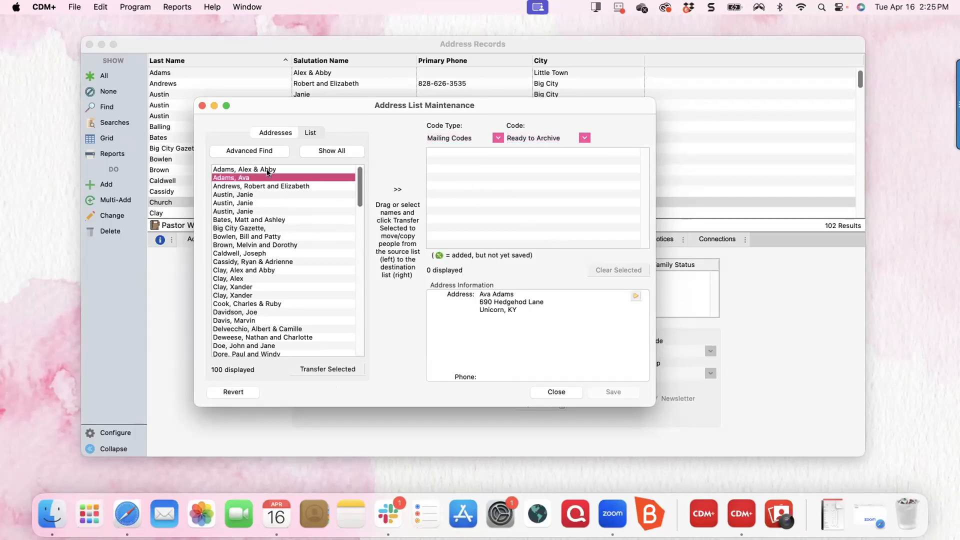
pyautogui.click(311, 370)
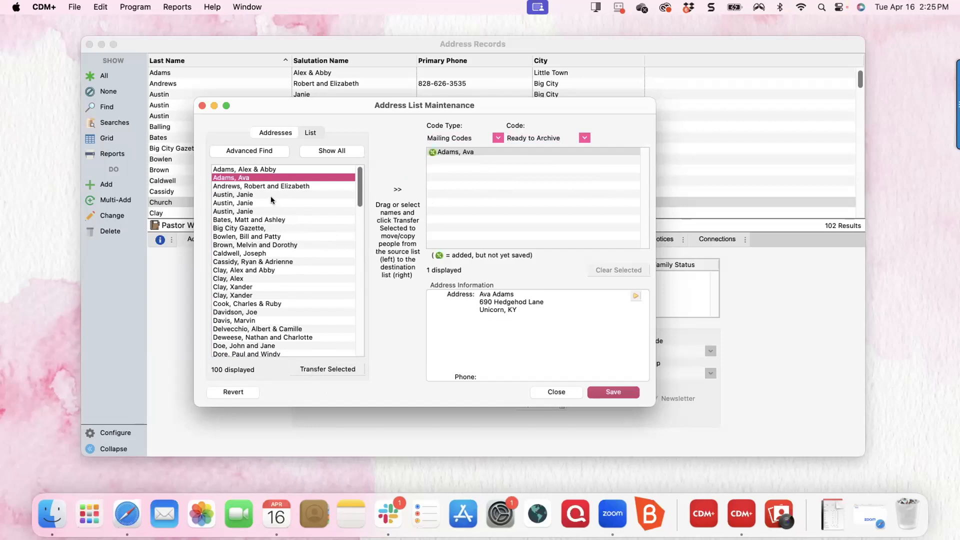
pyautogui.click(251, 187)
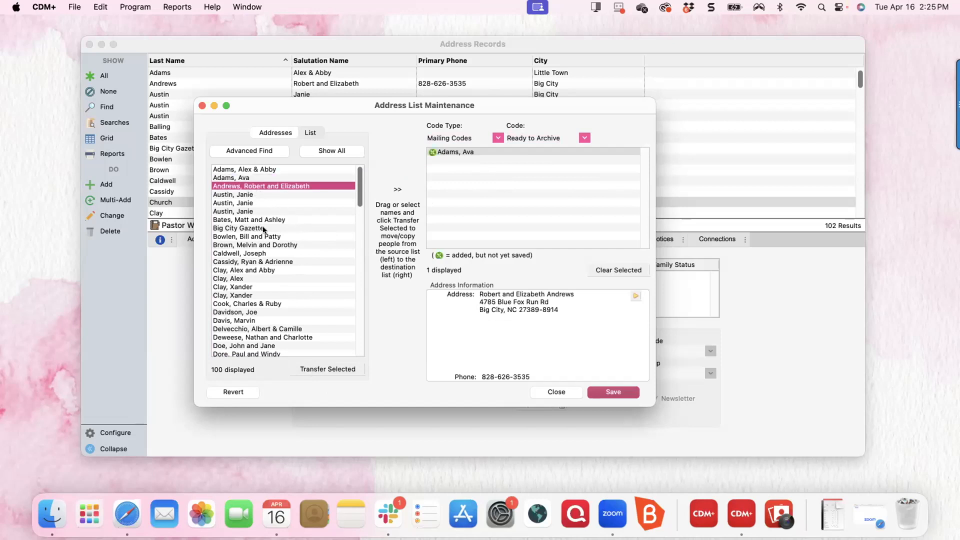
pyautogui.click(243, 194)
pyautogui.doubleClick(242, 193)
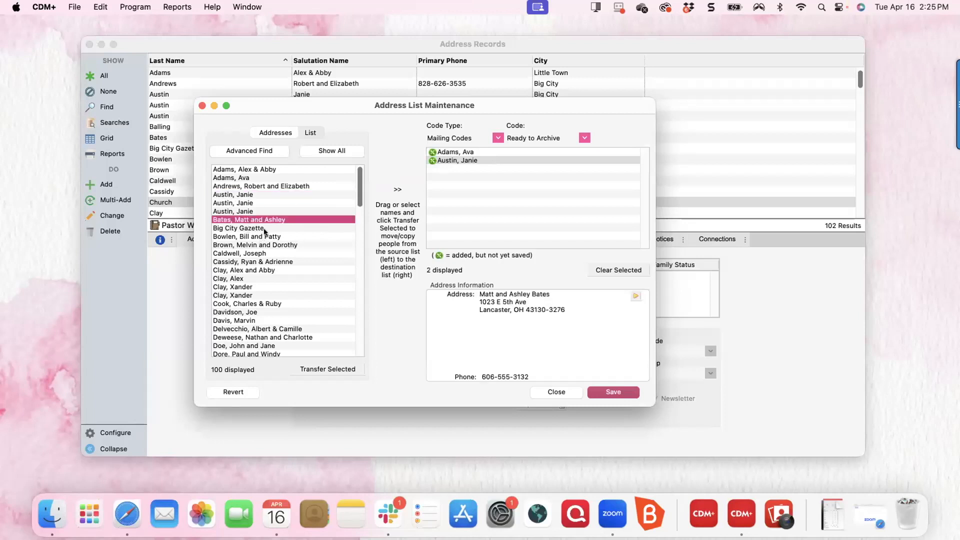
pyautogui.moveTo(258, 221); pyautogui.dragTo(505, 195)
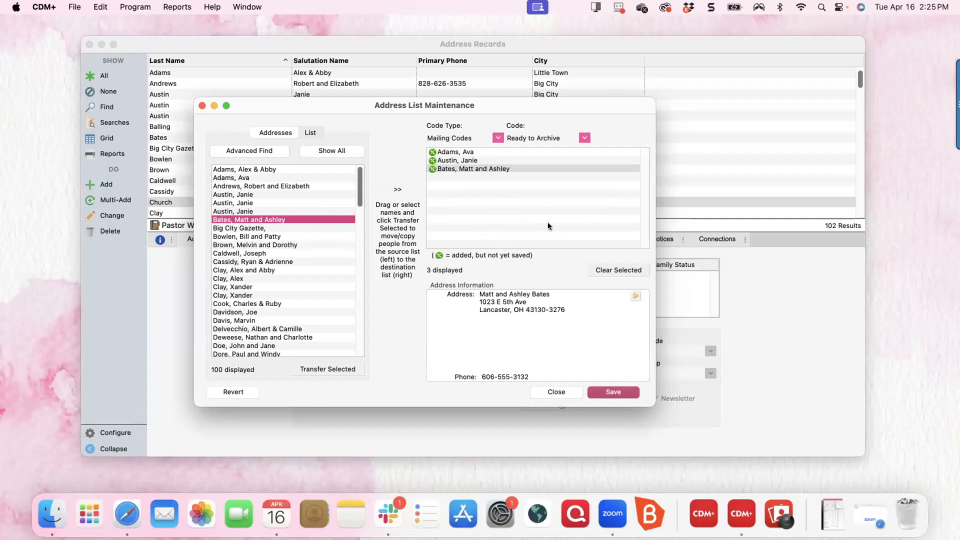
# Select the four same-surname address records and drag them into the Ready to Archive list.
pyautogui.scroll(-3, 243, 294)
pyautogui.scroll(3, 249, 250)
pyautogui.scroll(-3, 243, 254)
pyautogui.scroll(-5, 243, 255)
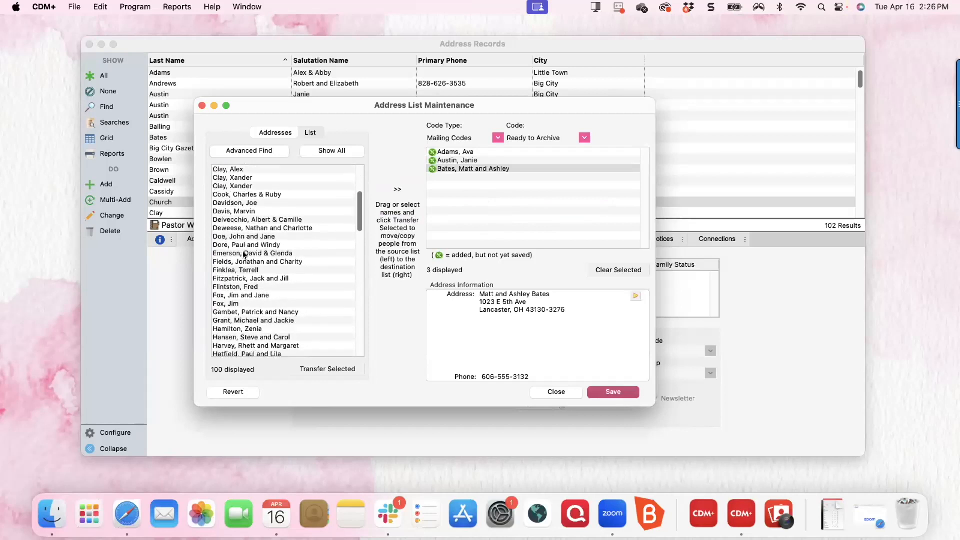
pyautogui.scroll(-1, 244, 254)
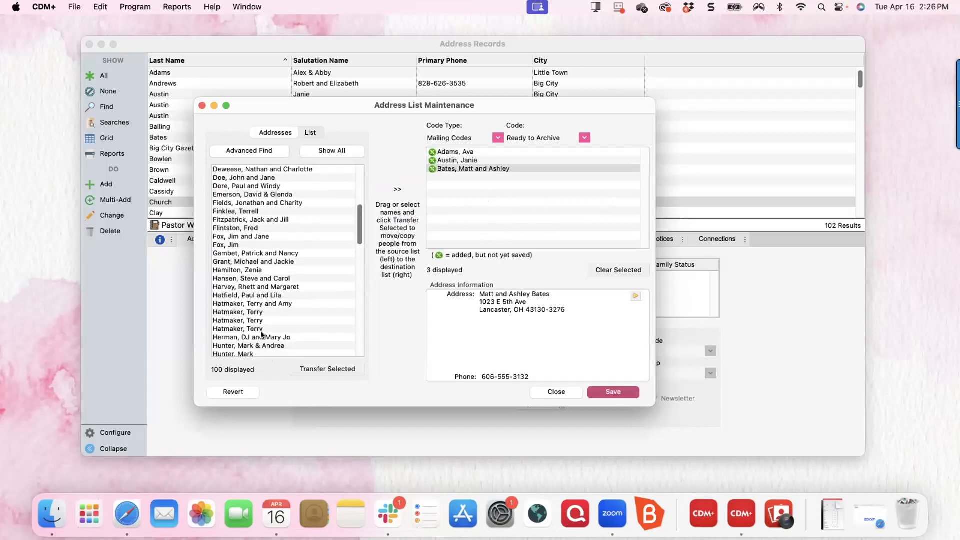
pyautogui.click(260, 303)
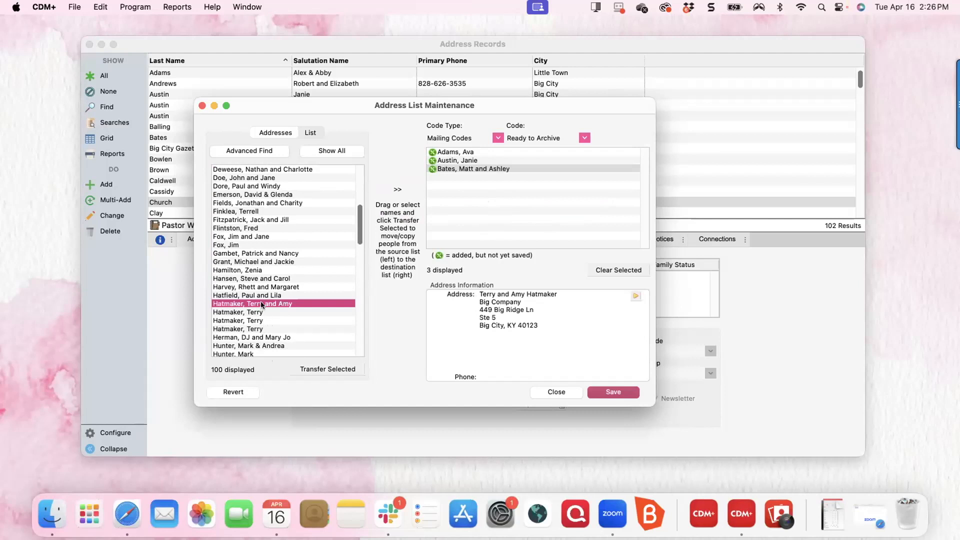
pyautogui.keyDown('shift'); pyautogui.click(251, 328); pyautogui.keyUp('shift')
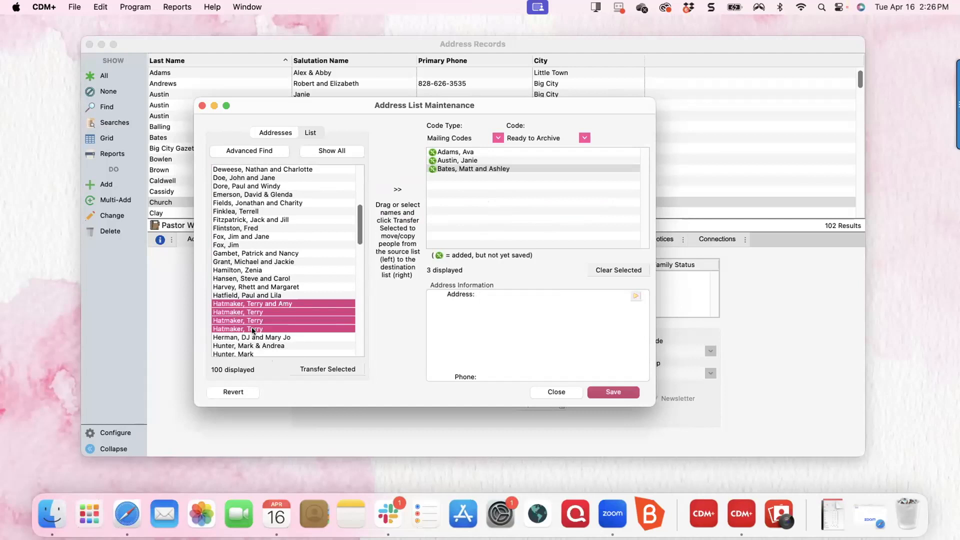
pyautogui.moveTo(255, 314); pyautogui.dragTo(511, 193)
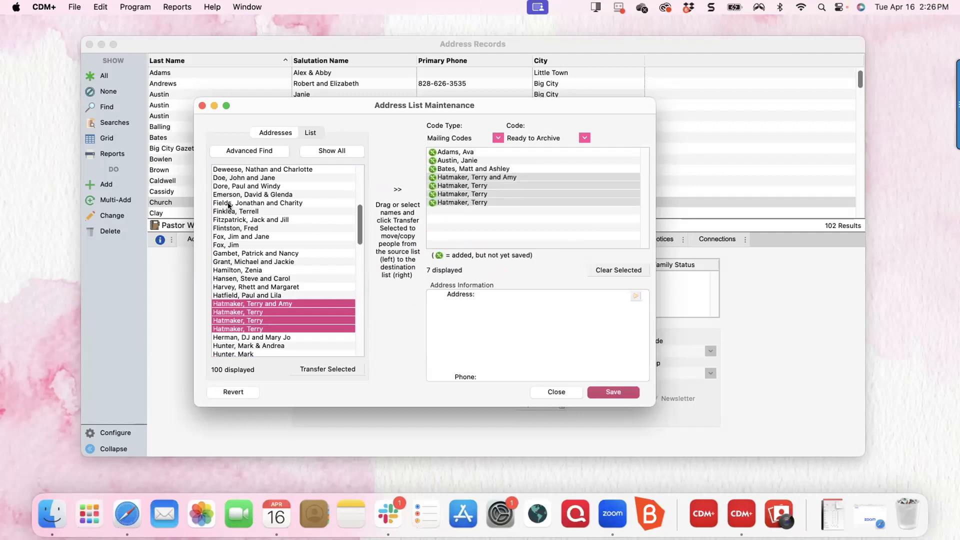
# Multi-select four more household records and drag them in, bringing the list to 10.
pyautogui.click(241, 194)
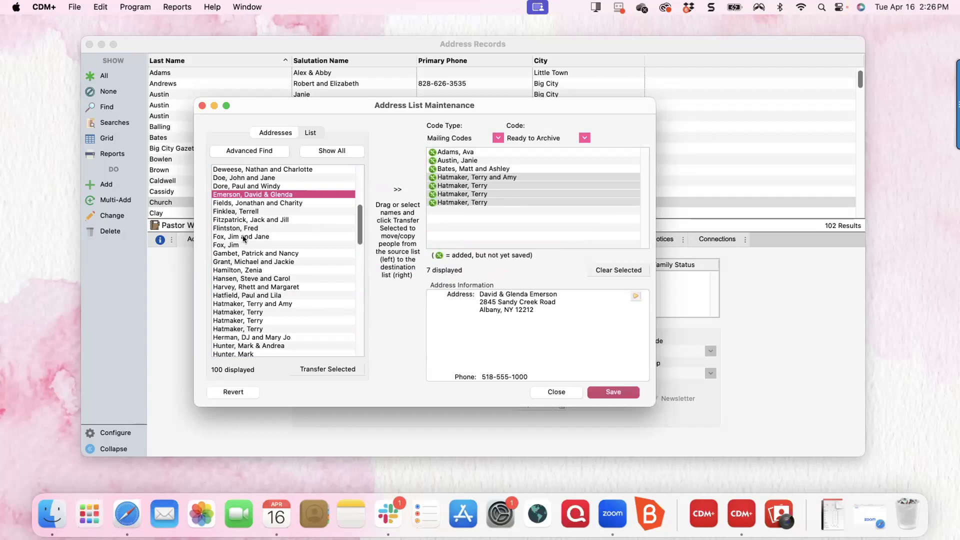
pyautogui.keyDown('super'); pyautogui.click(233, 243); pyautogui.keyUp('super')
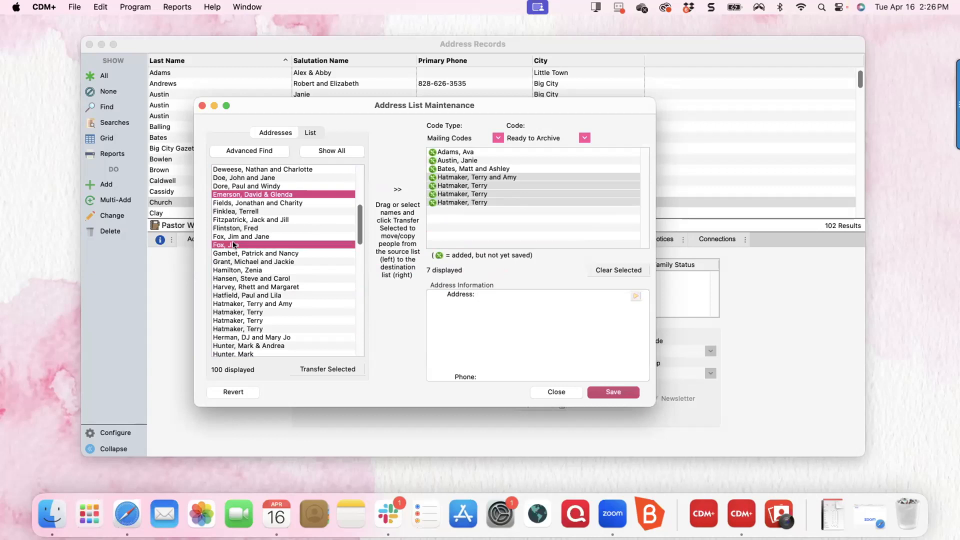
pyautogui.keyDown('super'); pyautogui.click(226, 302); pyautogui.keyUp('super')
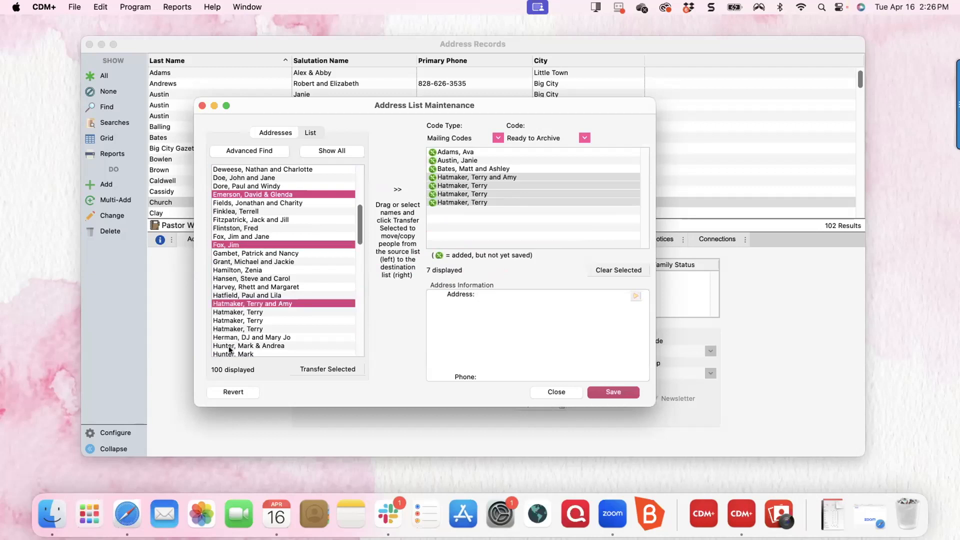
pyautogui.keyDown('super'); pyautogui.click(227, 346); pyautogui.keyUp('super')
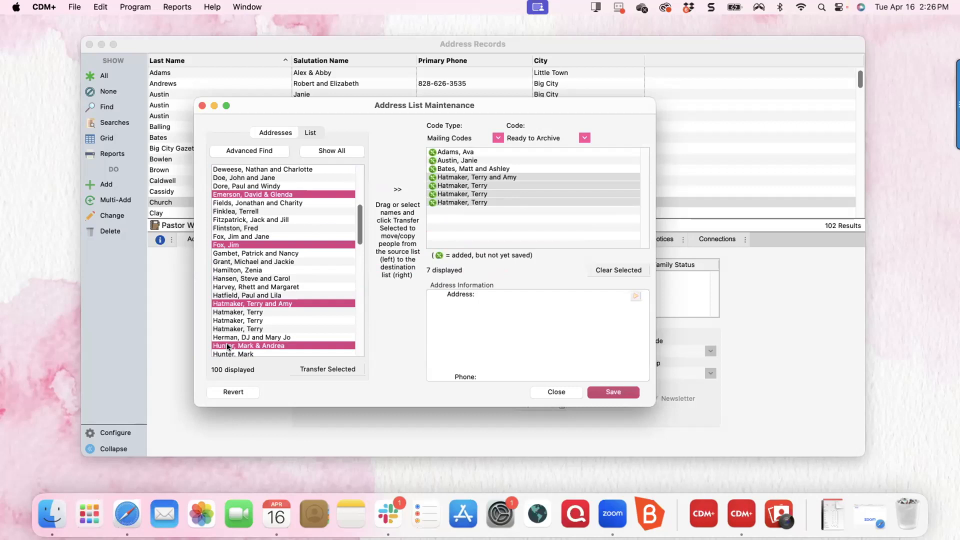
pyautogui.moveTo(321, 194); pyautogui.dragTo(564, 209)
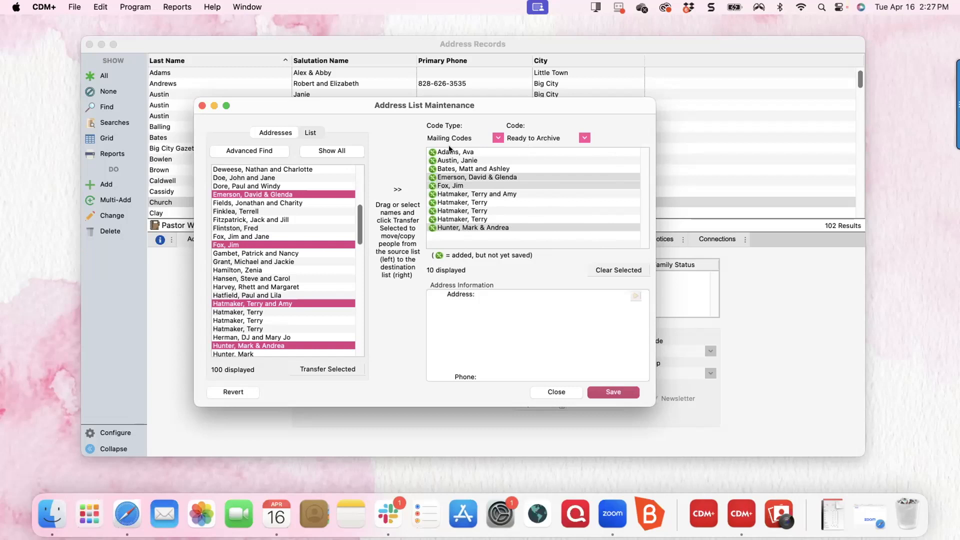
# Remove the couple's duplicate entry and save Ready to Archive on the remaining nine addresses.
pyautogui.click(488, 228)
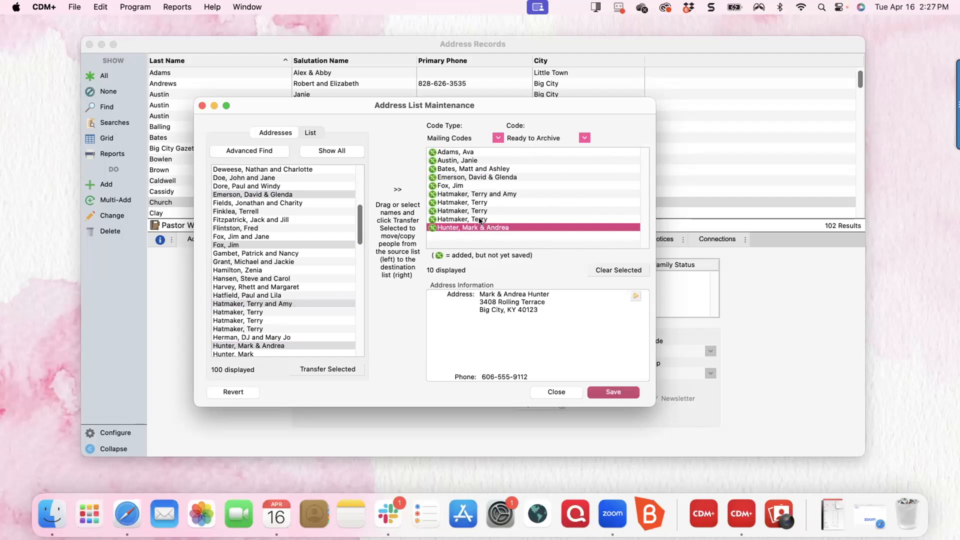
pyautogui.click(482, 194)
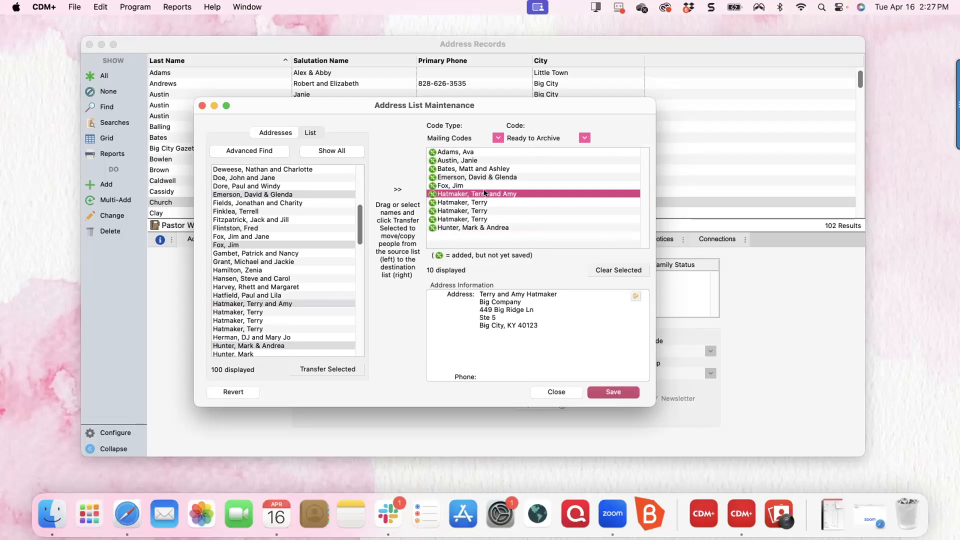
pyautogui.press('BackSpace')
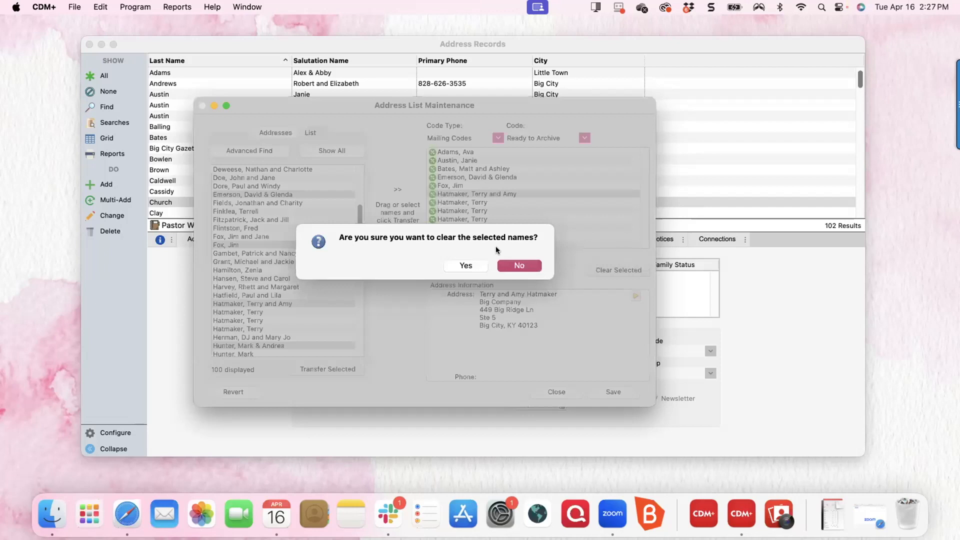
pyautogui.click(466, 266)
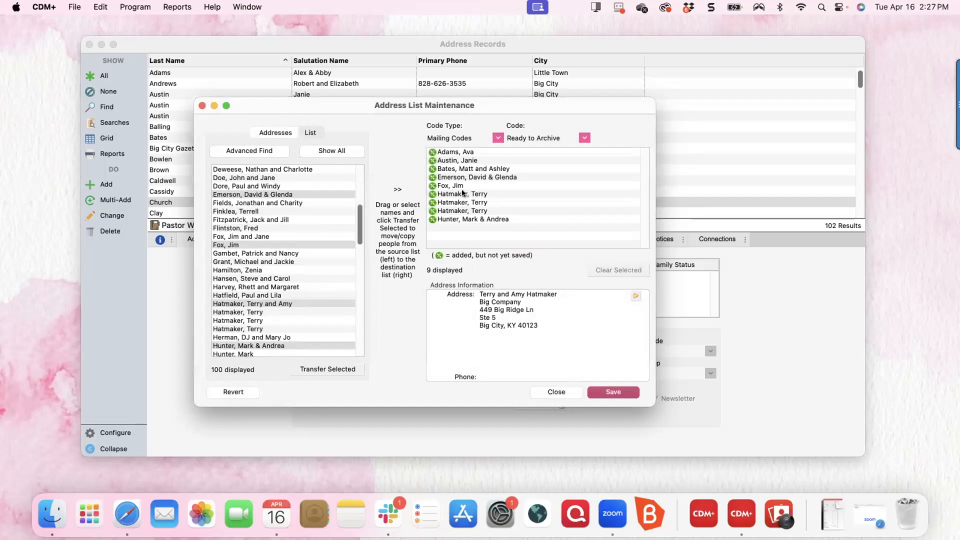
pyautogui.click(615, 390)
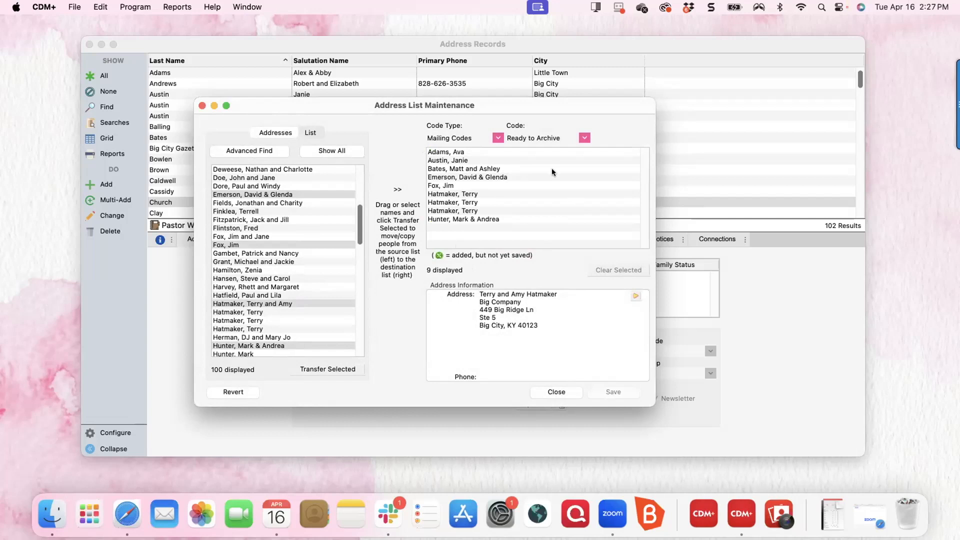
# Close Address List Maintenance, show all address records, and select the Ready to Archive record.
pyautogui.click(555, 391)
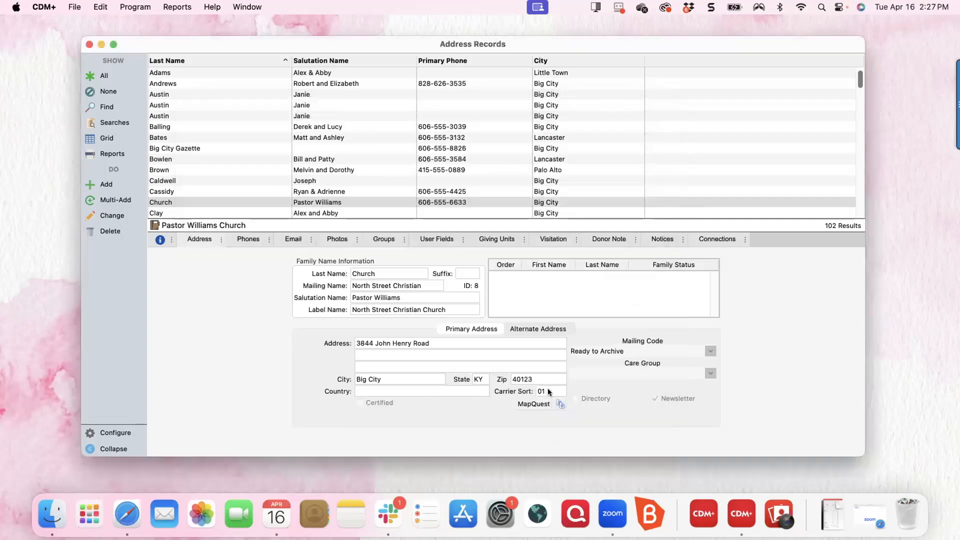
pyautogui.click(101, 76)
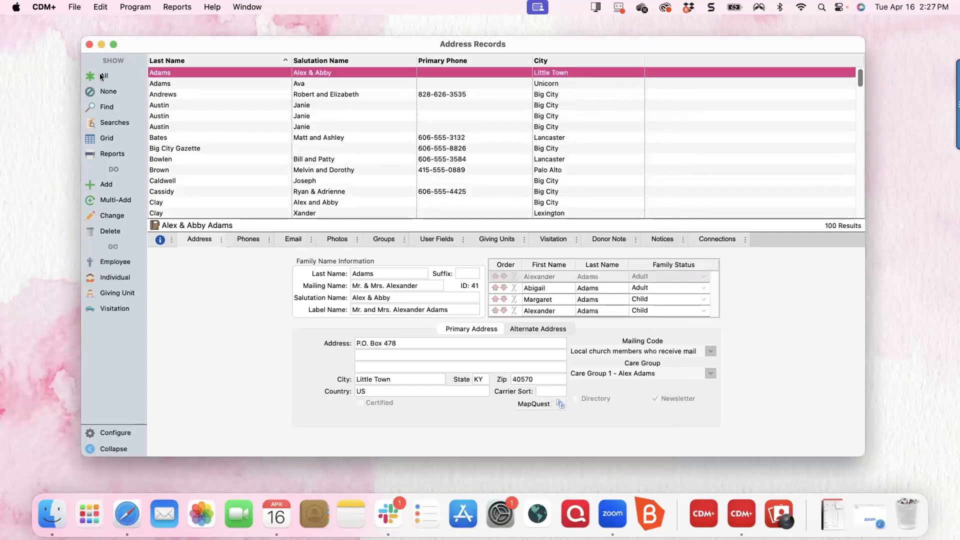
pyautogui.click(302, 79)
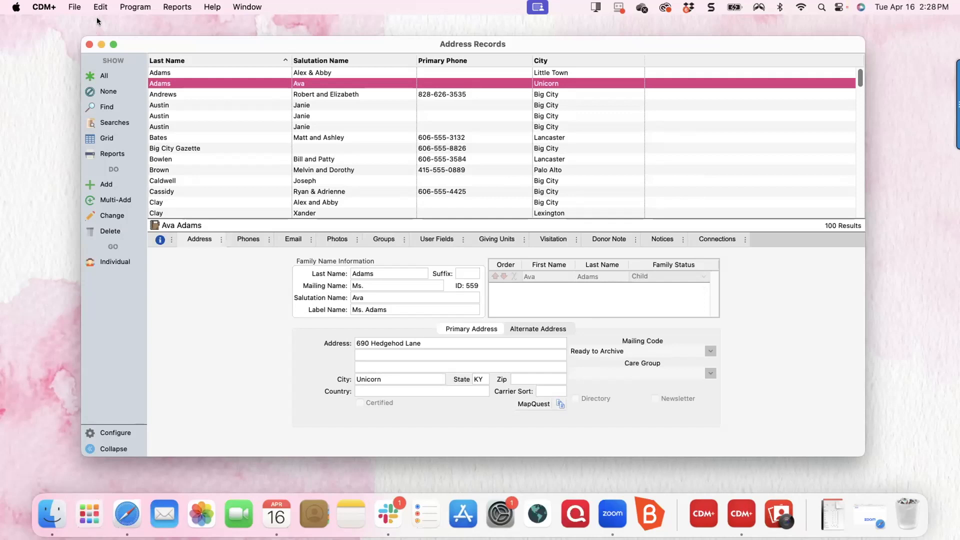
# Run File > Archive on the records marked Ready to Archive.
pyautogui.click(73, 7)
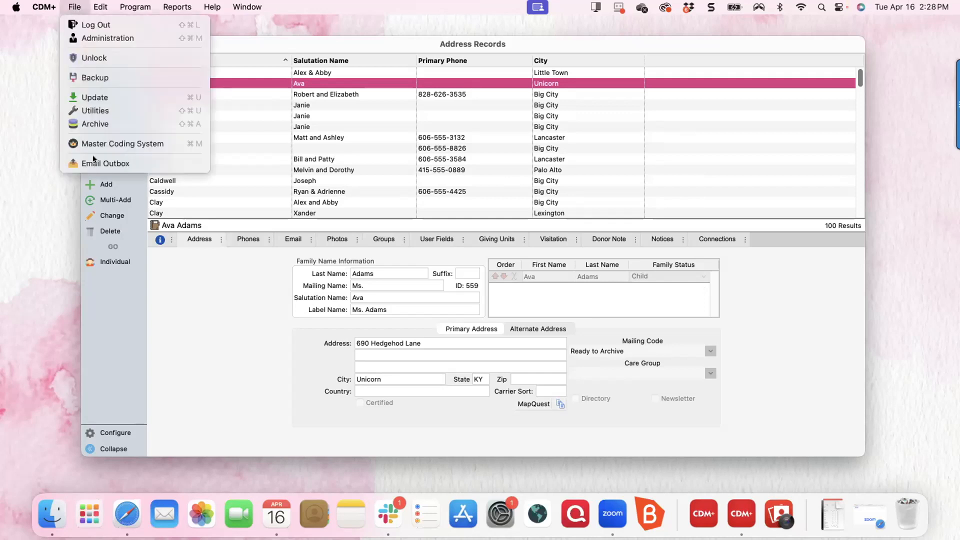
pyautogui.click(89, 123)
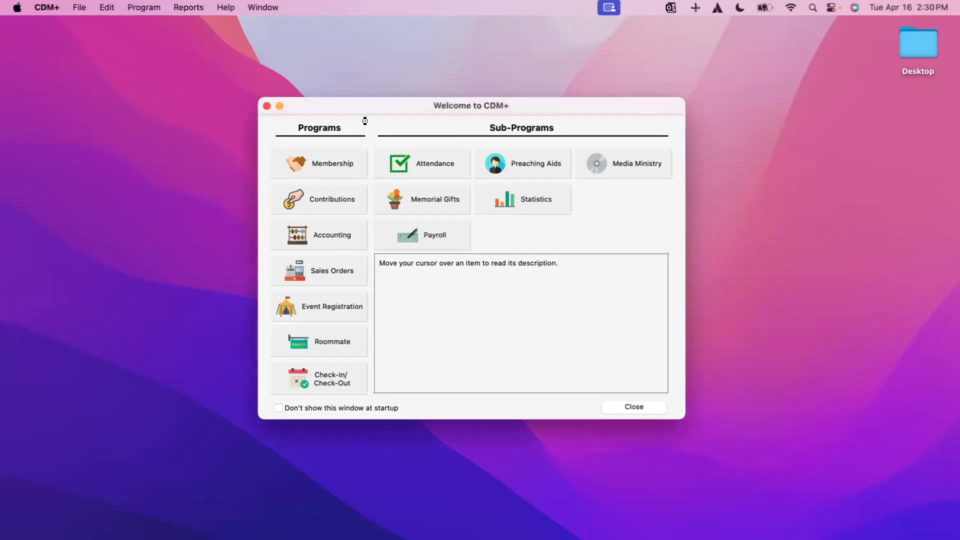
# Close the Welcome window and open Giving Unit Records from Program > Contributions.
pyautogui.click(266, 106)
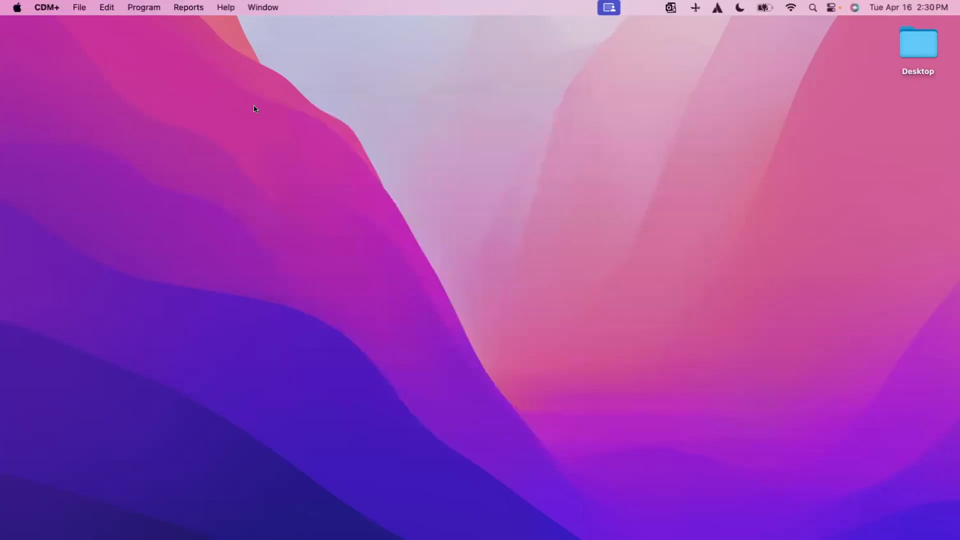
pyautogui.click(147, 8)
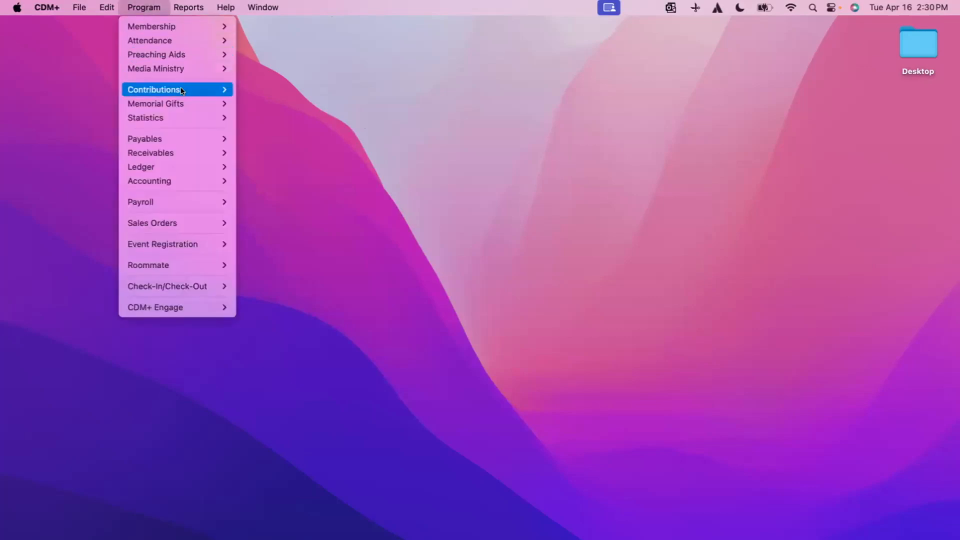
pyautogui.moveTo(183, 91)
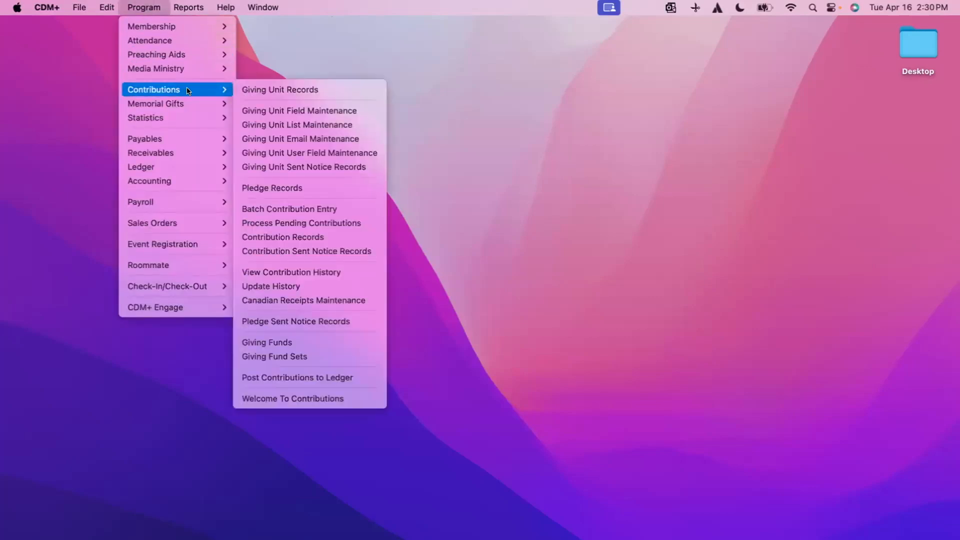
pyautogui.click(329, 89)
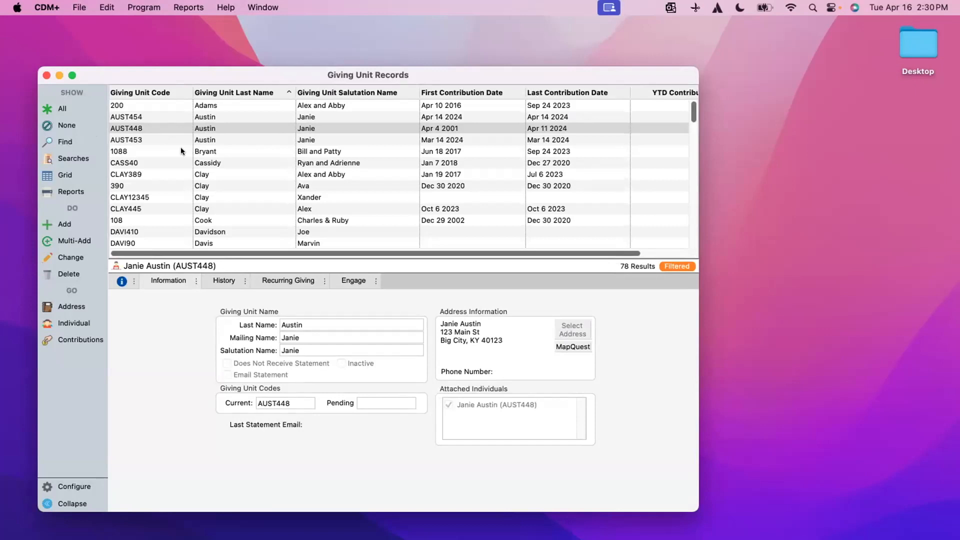
# Scroll the 78 giving units to find the person's three duplicates and display the most recent one.
pyautogui.click(242, 93)
pyautogui.click(243, 93)
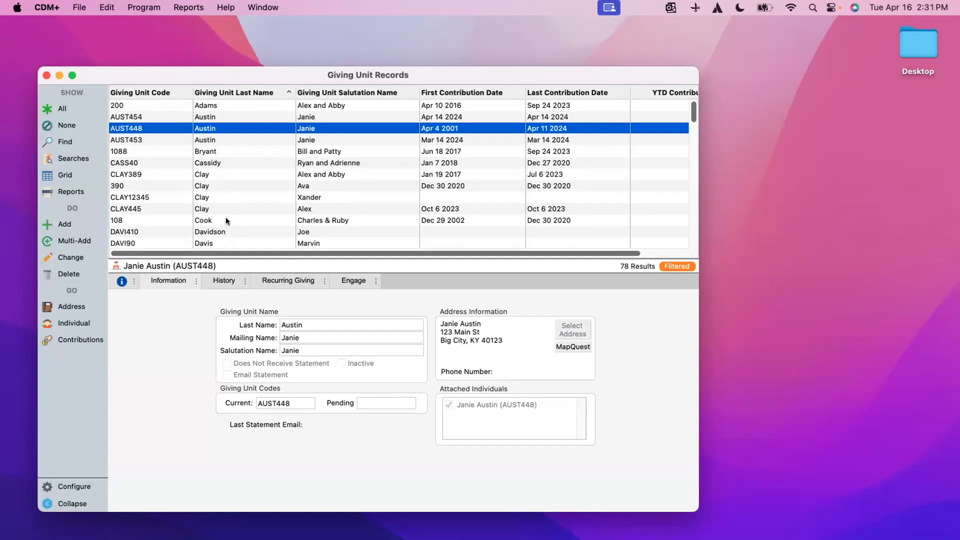
pyautogui.scroll(-5, 217, 220)
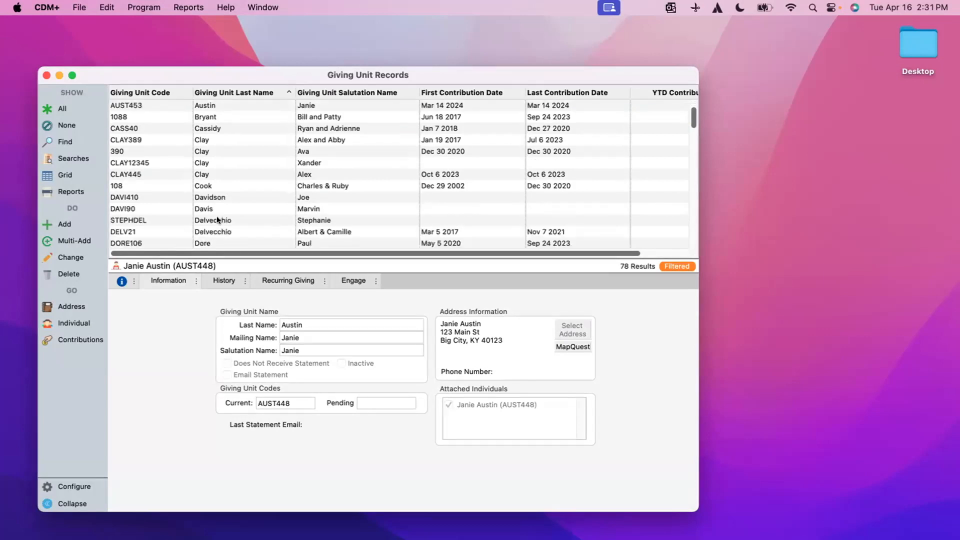
pyautogui.scroll(-5, 217, 220)
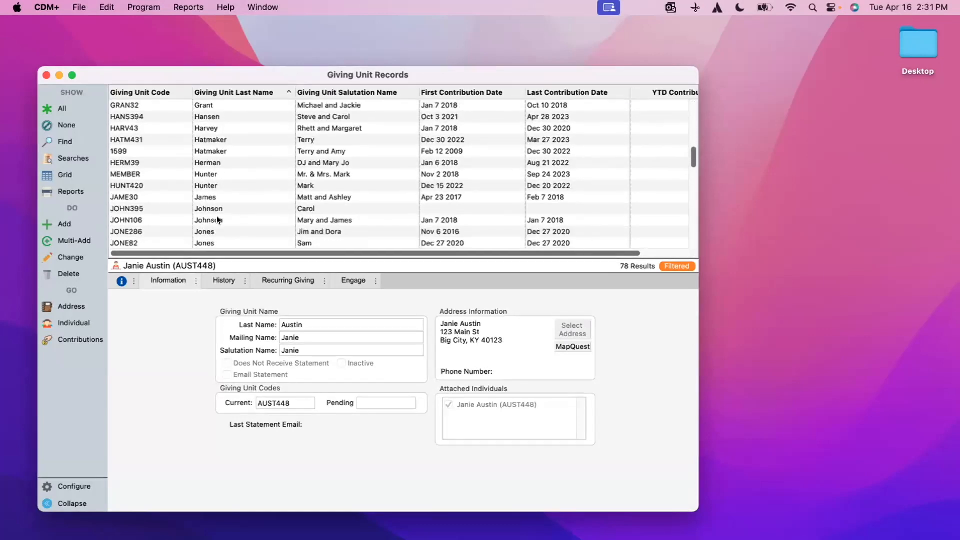
pyautogui.scroll(6, 217, 220)
pyautogui.scroll(4, 217, 216)
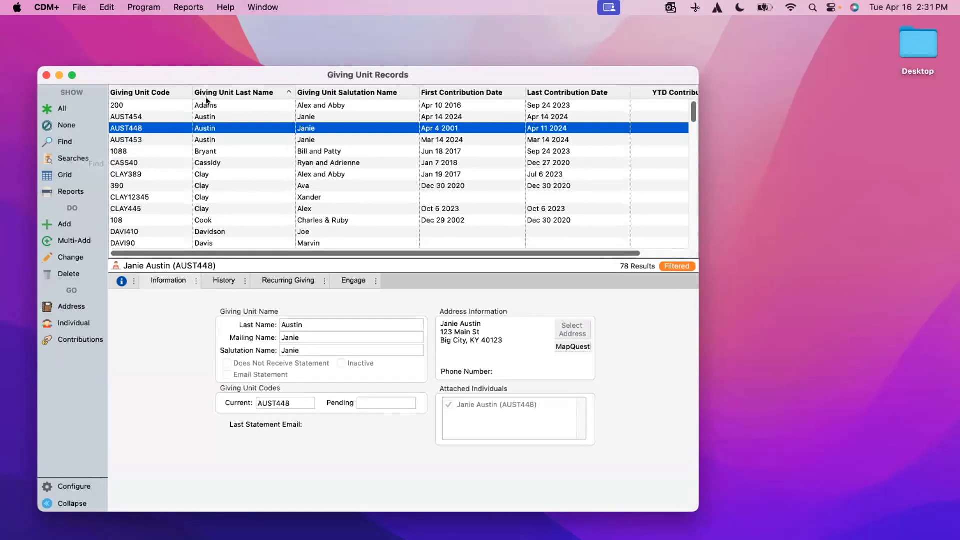
pyautogui.click(233, 118)
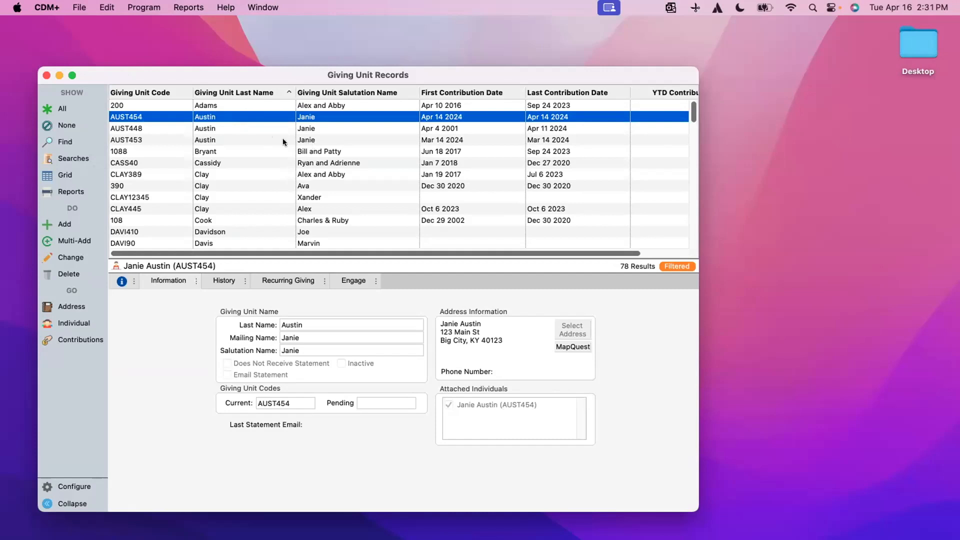
# Select all three duplicate giving units and start merging them.
pyautogui.keyDown('shift'); pyautogui.click(226, 126); pyautogui.keyUp('shift')
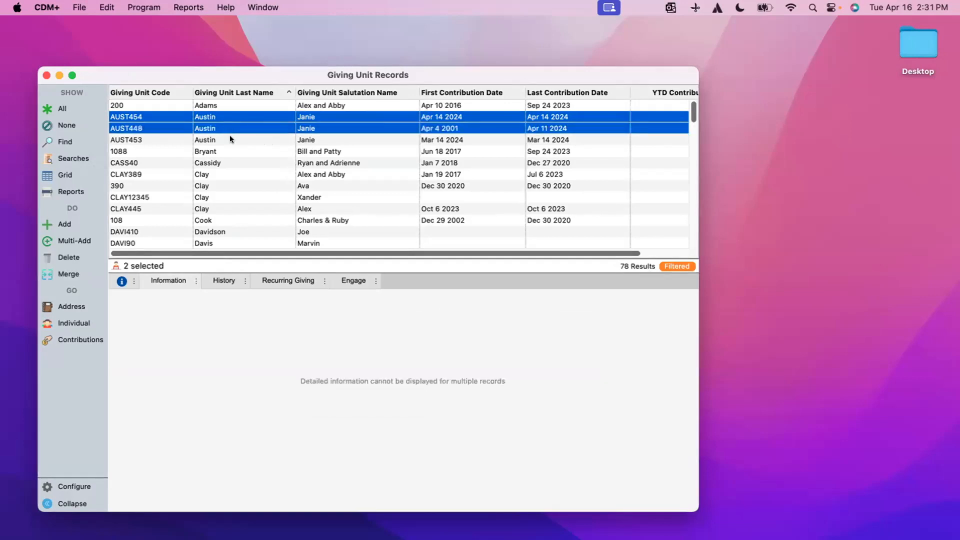
pyautogui.keyDown('shift'); pyautogui.click(229, 138); pyautogui.keyUp('shift')
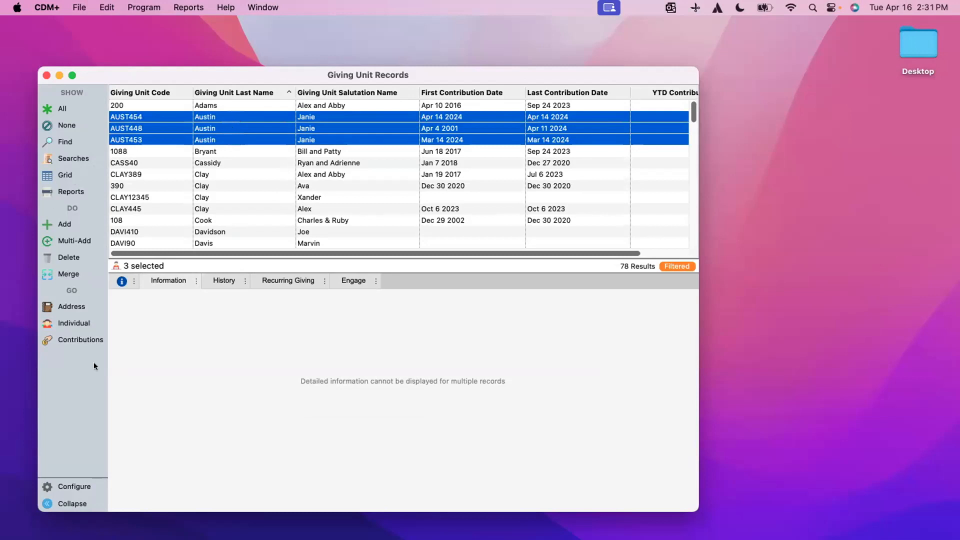
pyautogui.click(76, 273)
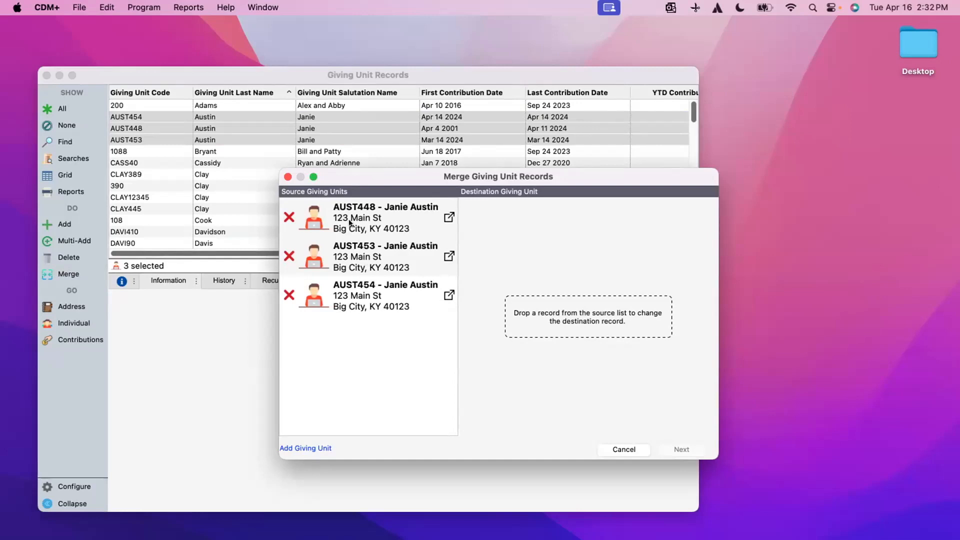
# Make the oldest duplicate giving unit the merge destination and continue to field comparison.
pyautogui.moveTo(343, 223); pyautogui.dragTo(560, 318)
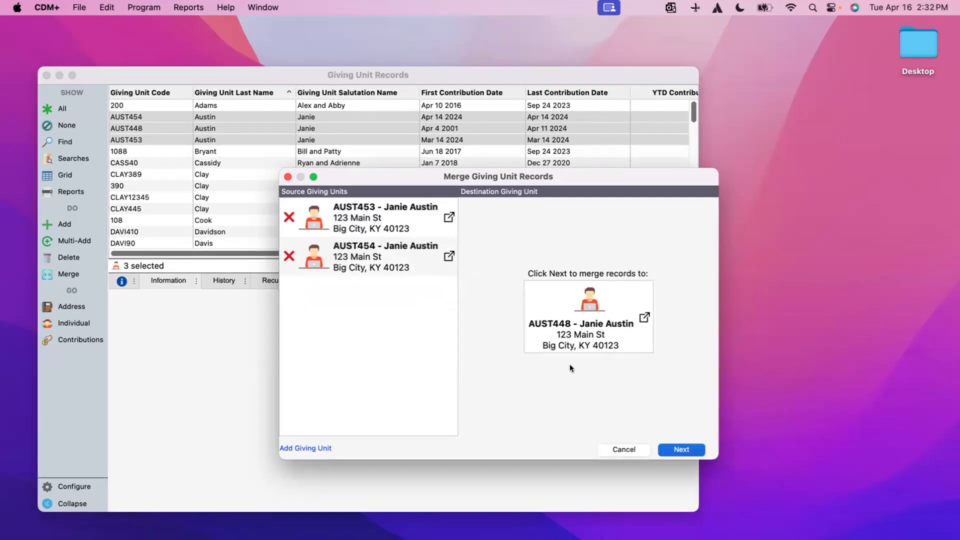
pyautogui.click(673, 449)
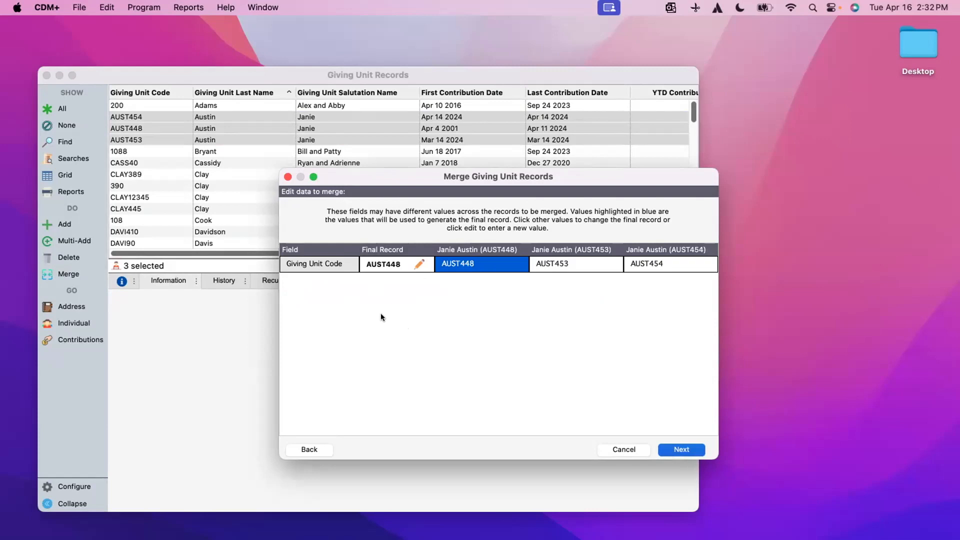
# Give the final record a new giving unit code and preview the 2 contributions to transfer.
pyautogui.click(418, 263)
pyautogui.click(403, 275)
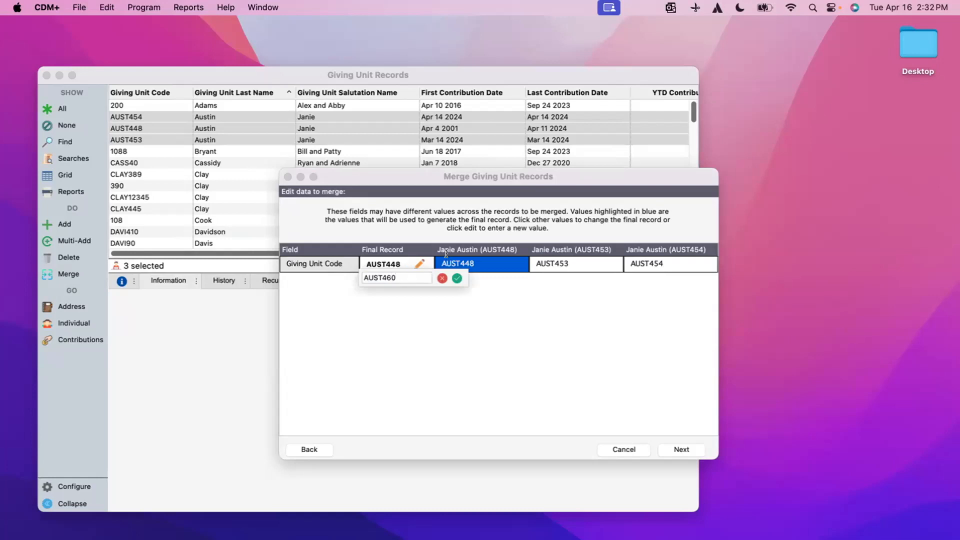
pyautogui.click(456, 278)
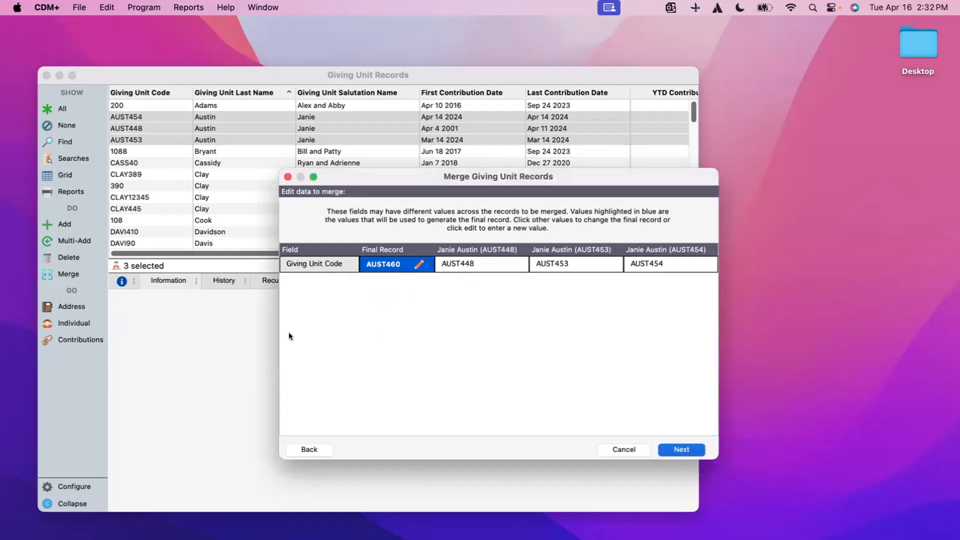
pyautogui.click(687, 450)
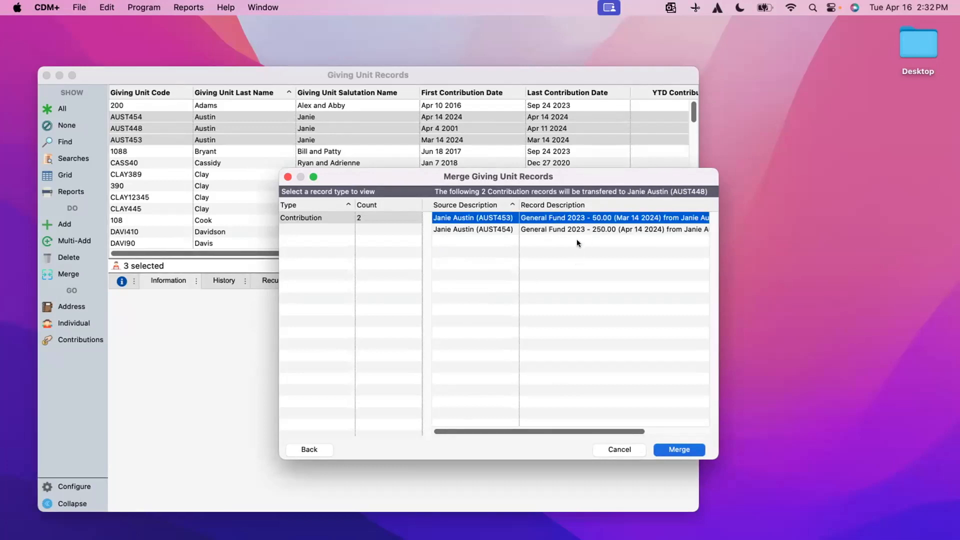
# Run and confirm the giving unit merge, then dismiss the merge results.
pyautogui.click(689, 450)
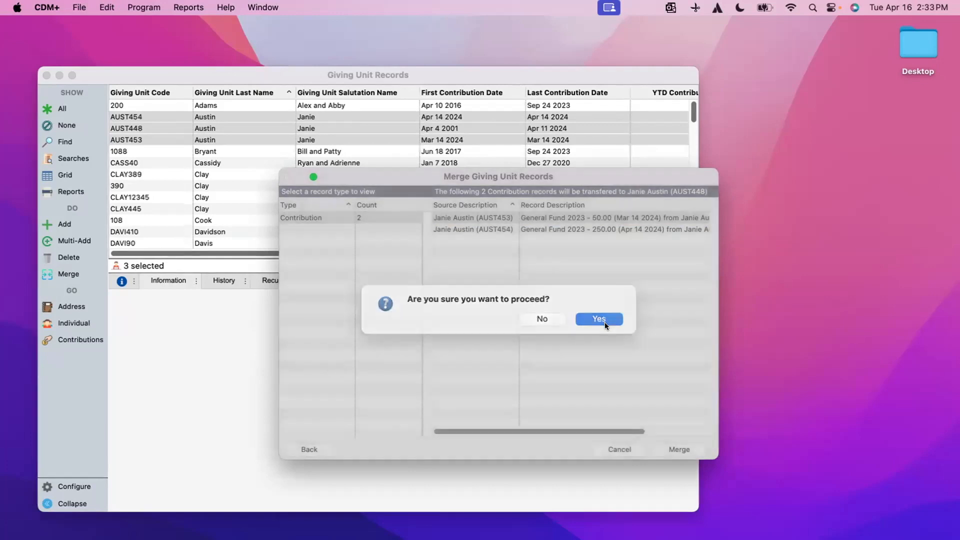
pyautogui.click(603, 324)
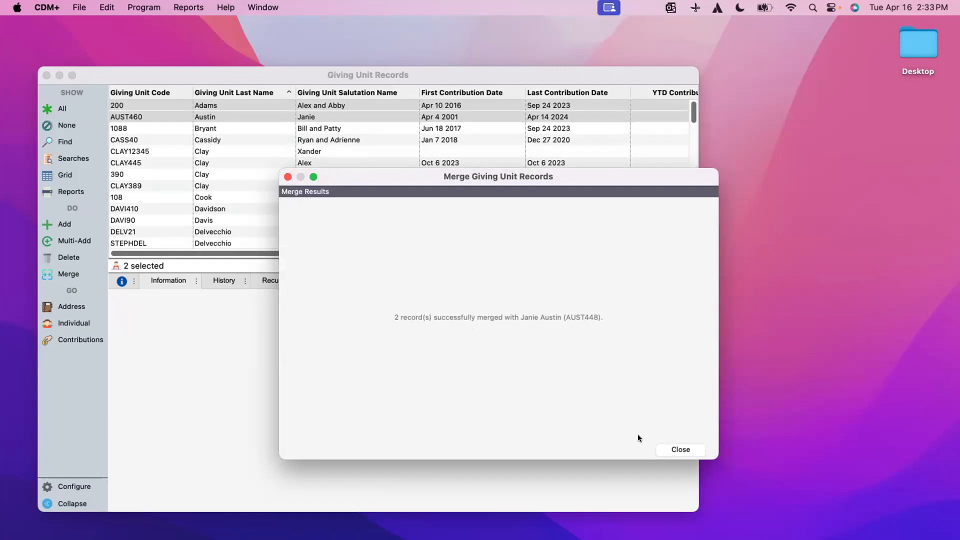
pyautogui.click(684, 448)
# Show the merged giving unit's details, with contributions from Apr 4 2001 to Apr 14 2024.
pyautogui.click(333, 116)
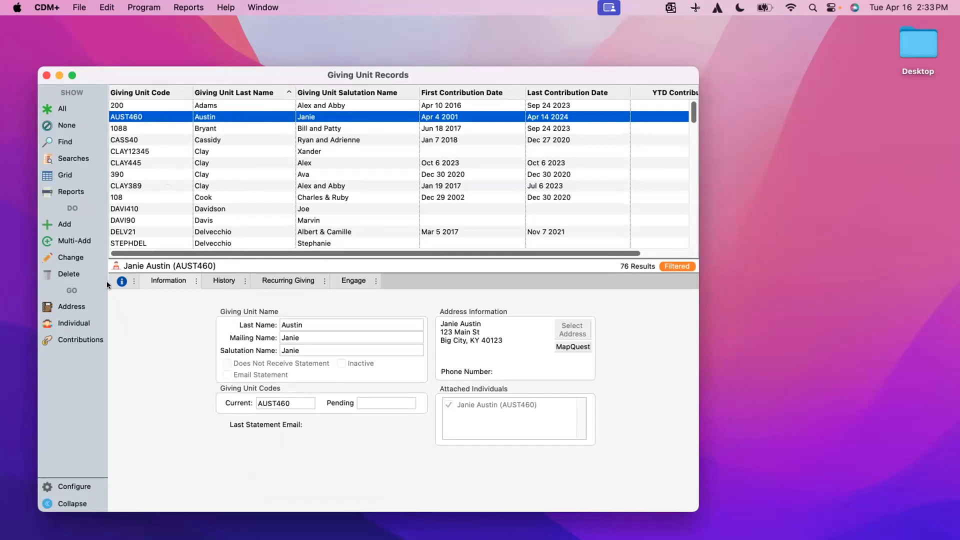
# Open the giving unit's linked individual, append '-k' to the last name, and save it.
pyautogui.click(75, 322)
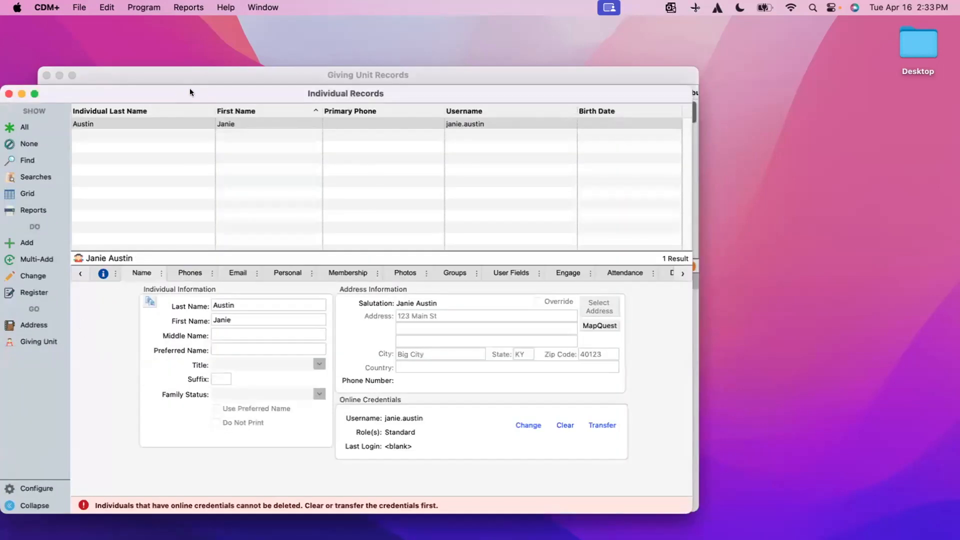
pyautogui.moveTo(189, 92); pyautogui.dragTo(216, 72)
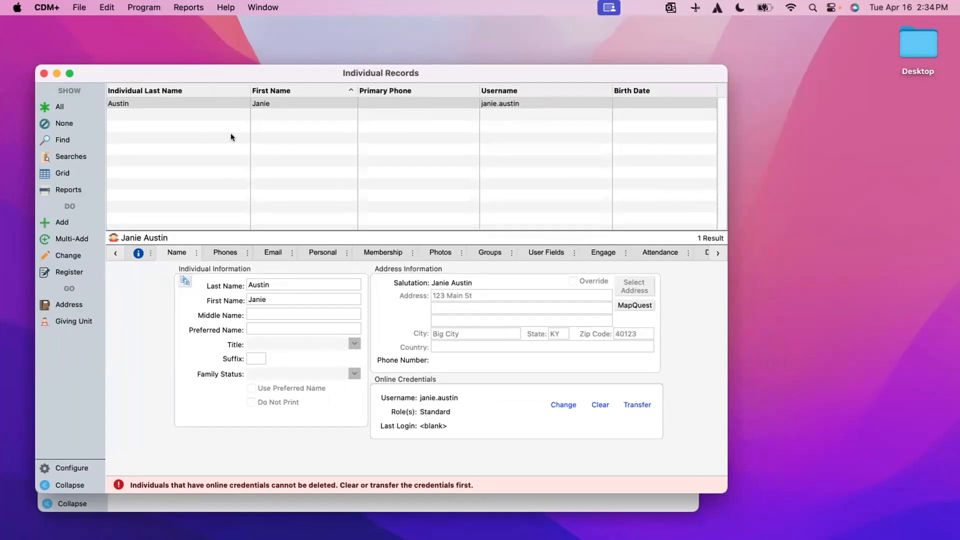
pyautogui.doubleClick(186, 102)
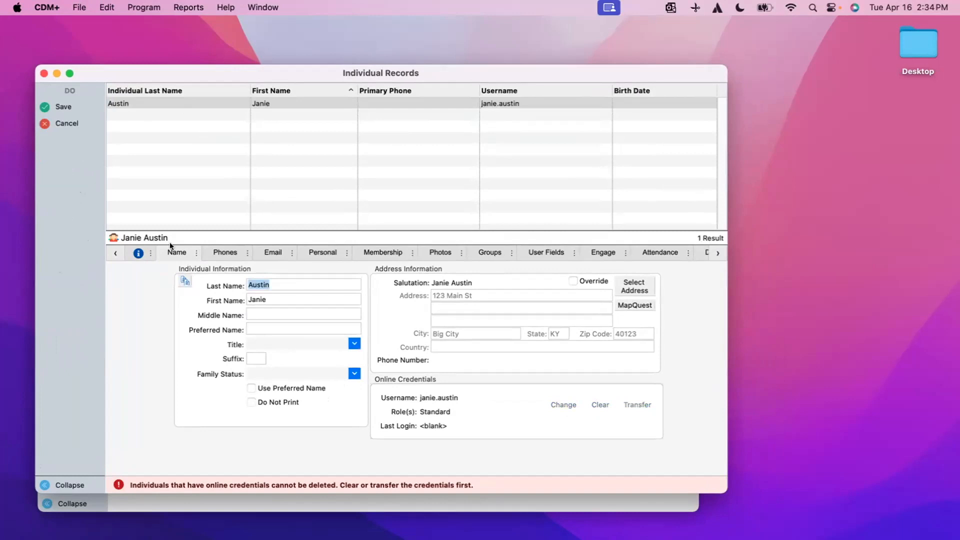
pyautogui.click(313, 284)
pyautogui.write('-k')
pyautogui.click(59, 106)
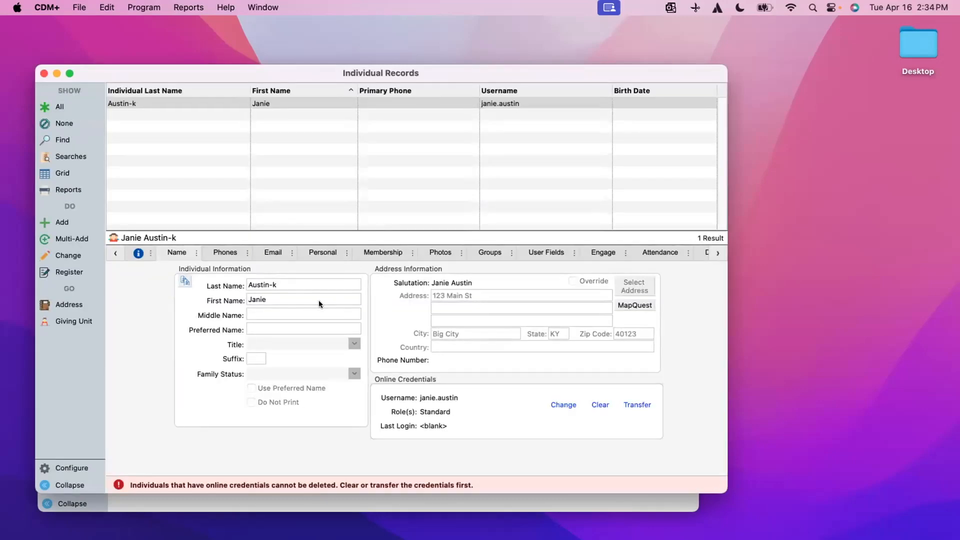
pyautogui.click(60, 141)
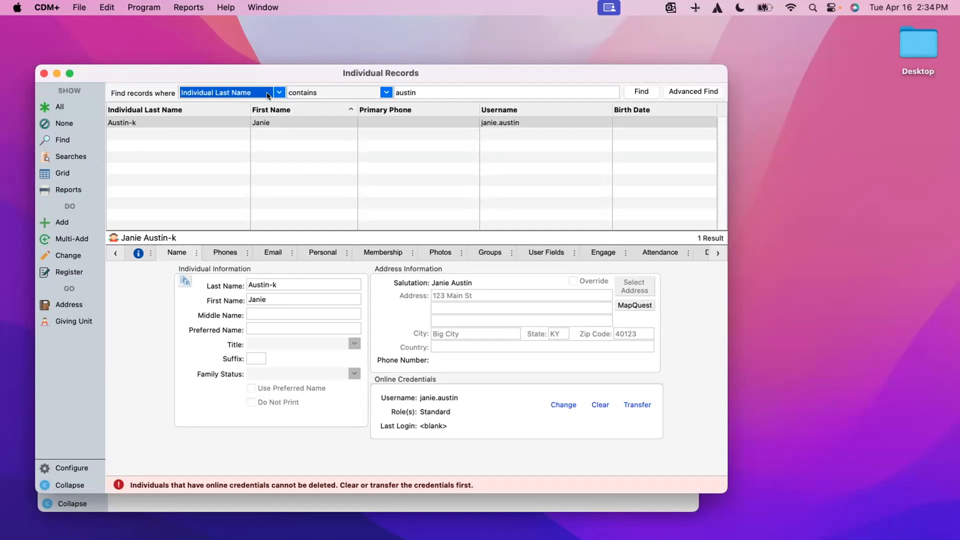
# Search for individuals whose last name contains 'austin', returning 3 records.
pyautogui.click(386, 92)
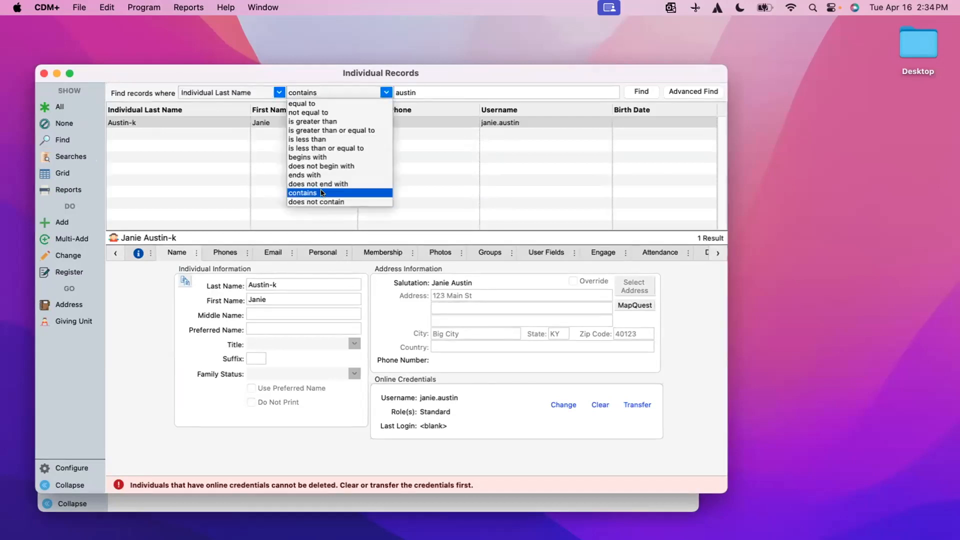
pyautogui.click(322, 193)
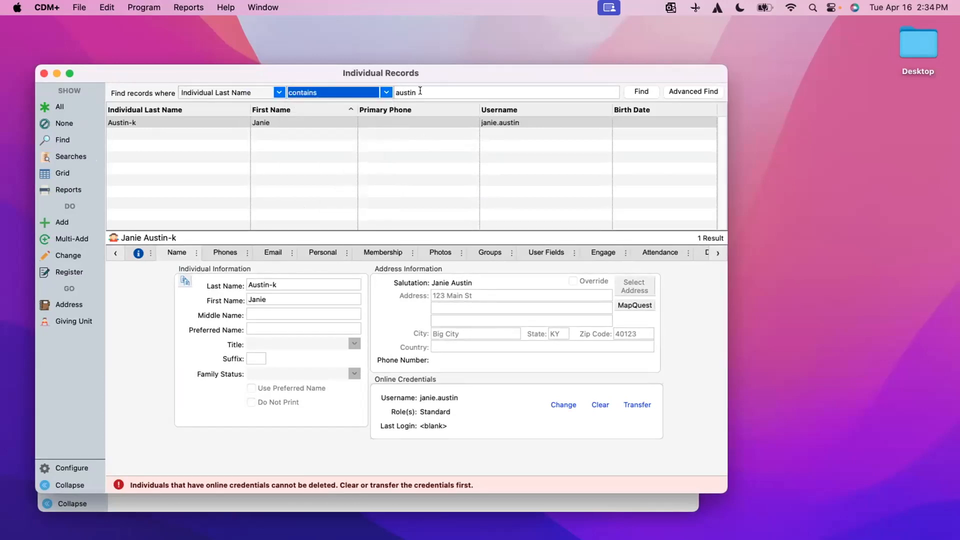
pyautogui.click(643, 93)
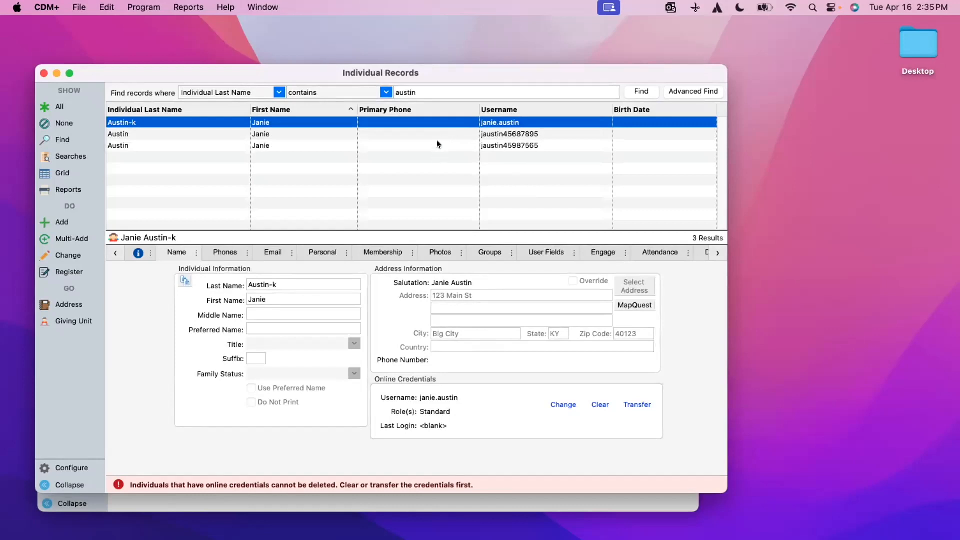
# Clear the online credentials from both duplicate individual records, then select records for merging.
pyautogui.click(553, 131)
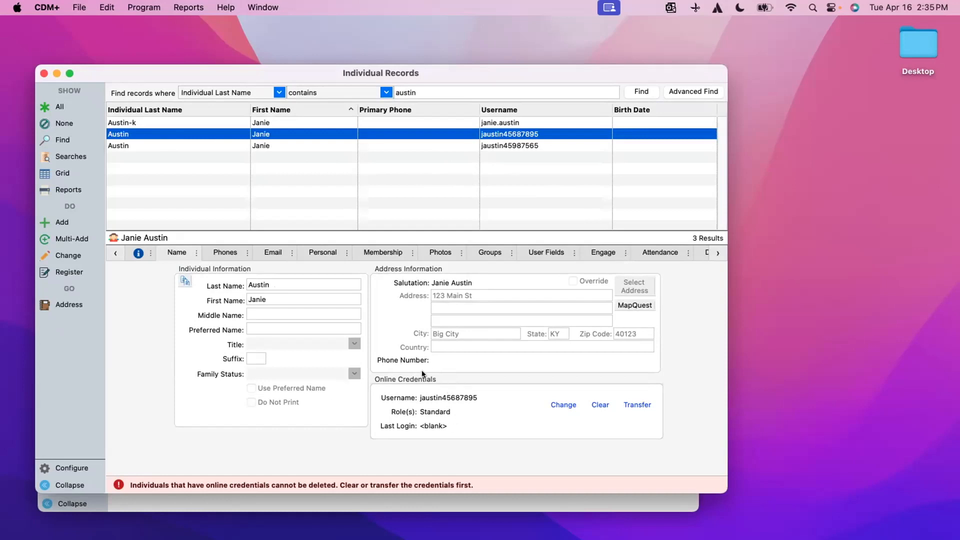
pyautogui.click(597, 404)
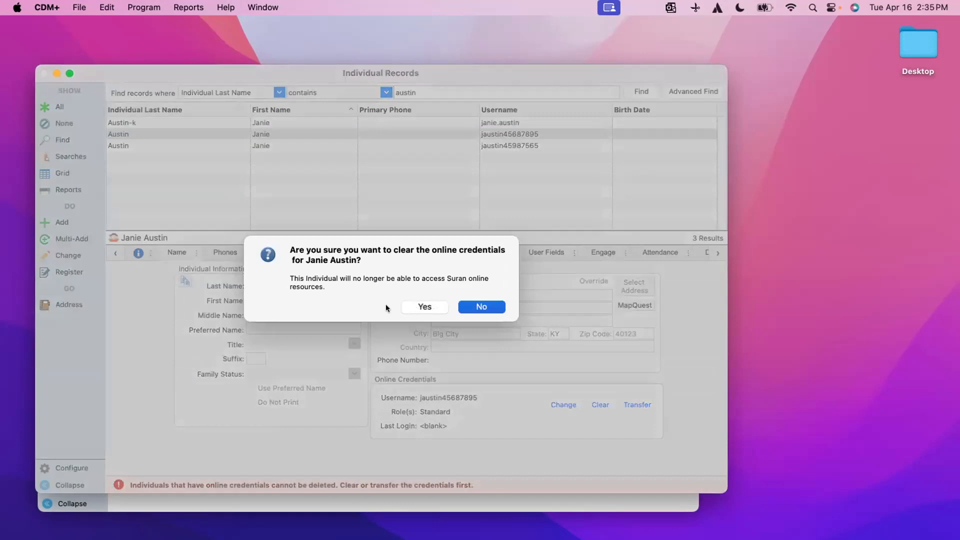
pyautogui.click(414, 305)
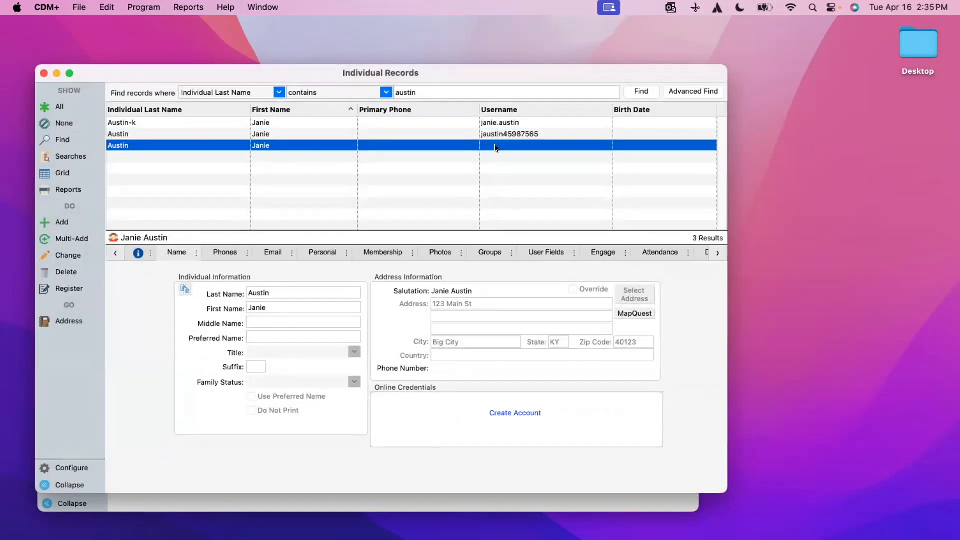
pyautogui.click(400, 134)
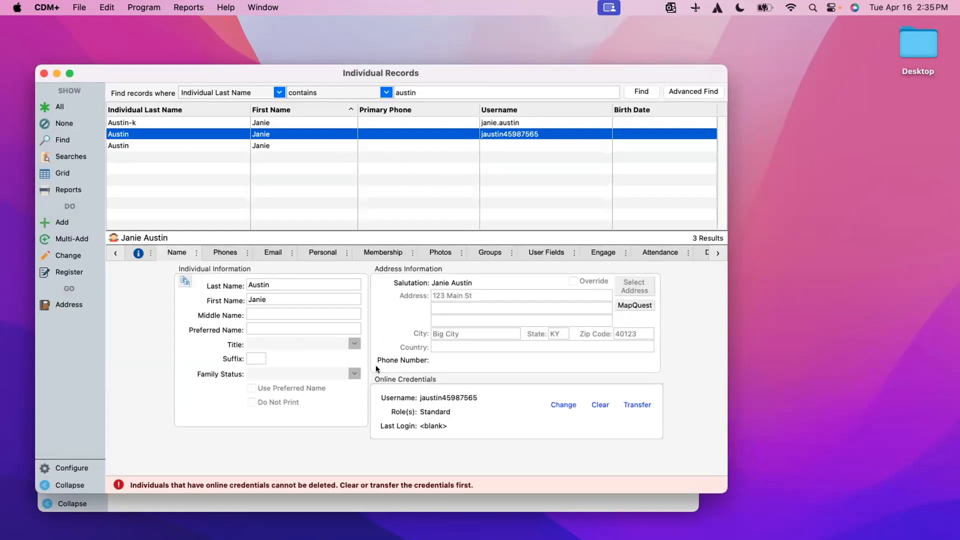
pyautogui.click(599, 404)
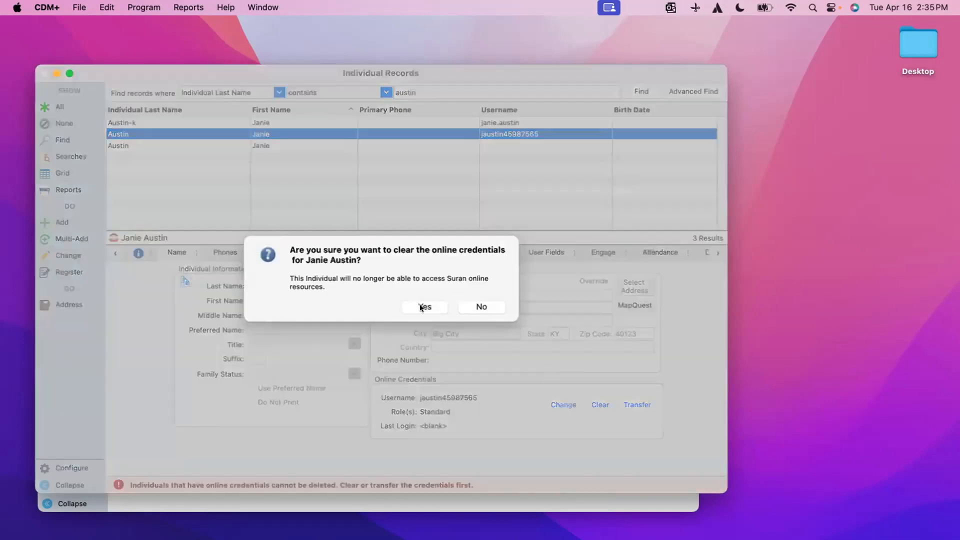
pyautogui.click(419, 305)
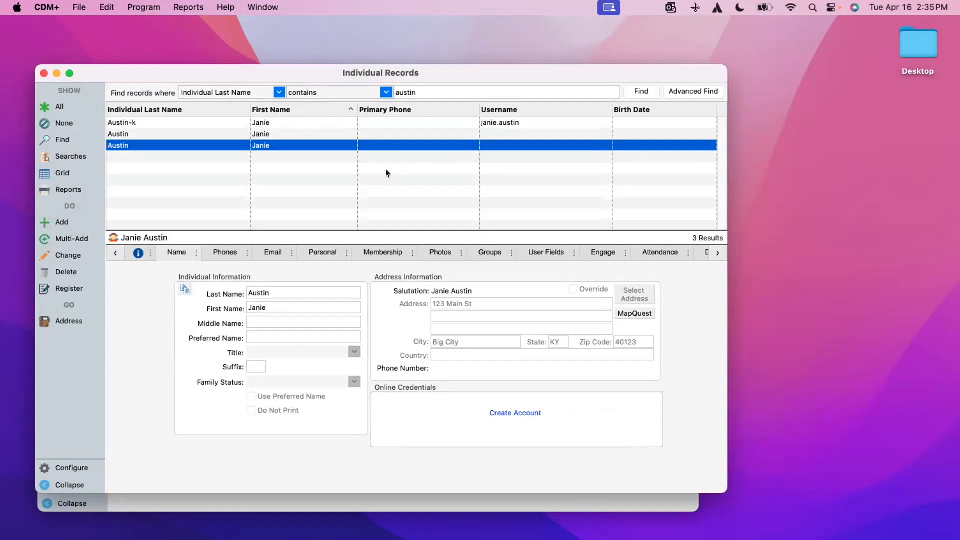
pyautogui.click(307, 122)
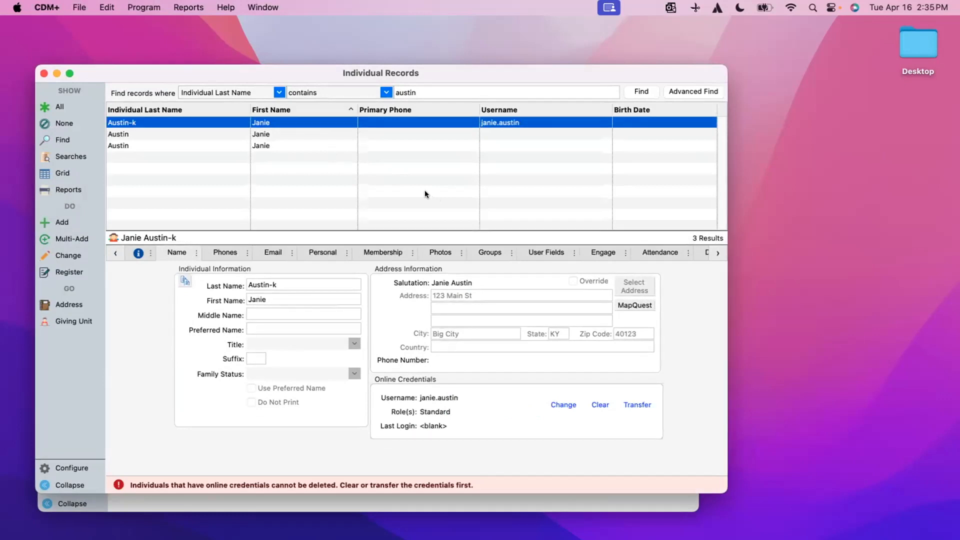
pyautogui.keyDown('super'); pyautogui.click(310, 132); pyautogui.keyUp('super')
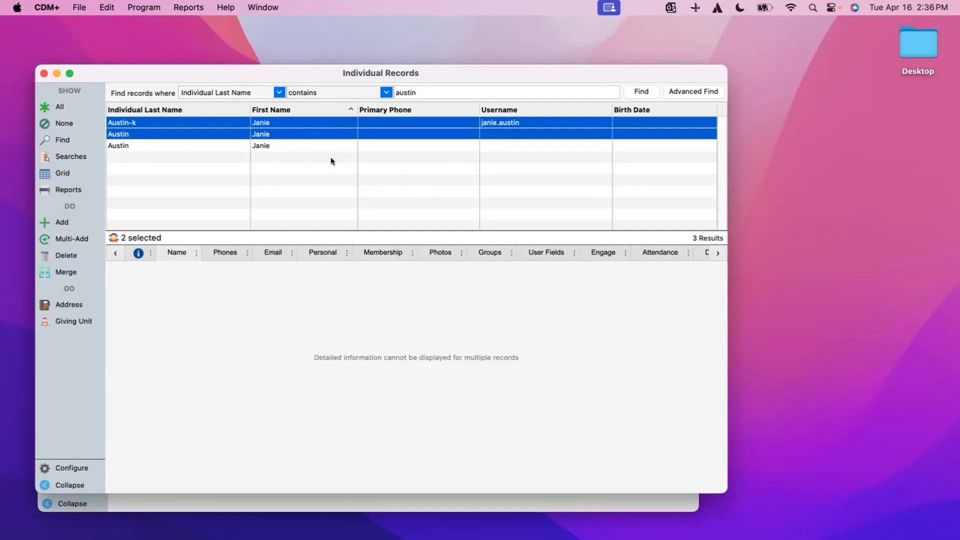
# Merge all three records, with the credentialed '-k' record as destination.
pyautogui.keyDown('super'); pyautogui.click(313, 145); pyautogui.keyUp('super')
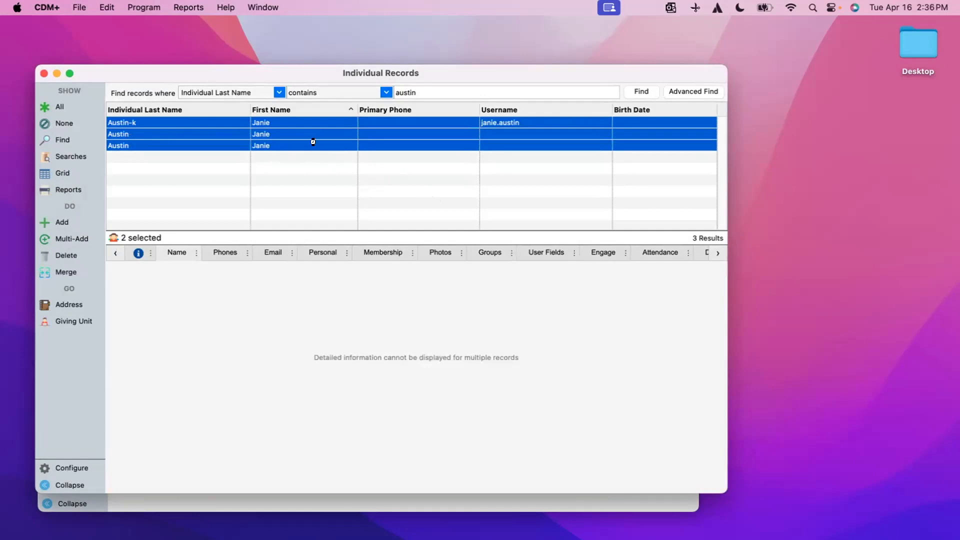
pyautogui.click(60, 272)
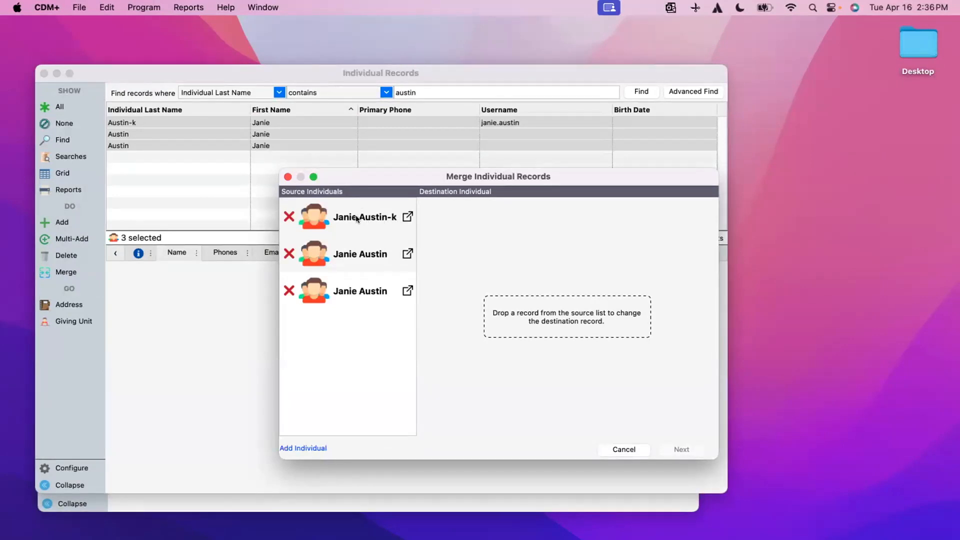
pyautogui.moveTo(356, 218); pyautogui.dragTo(563, 318)
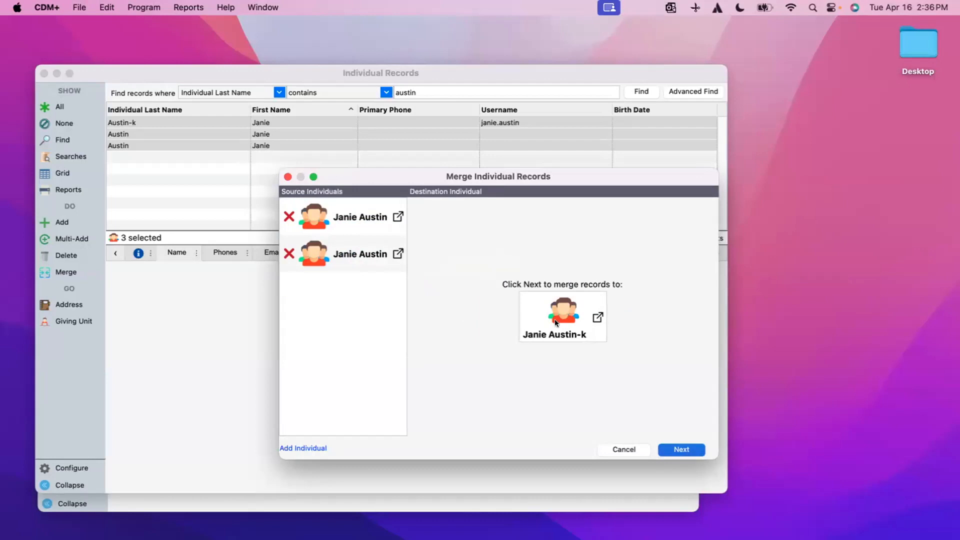
pyautogui.click(690, 452)
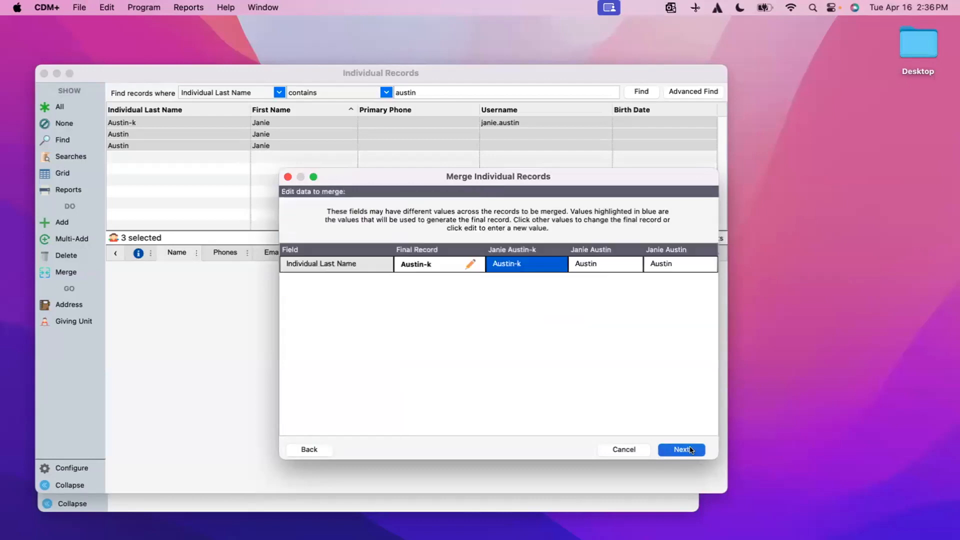
# Remove the '-k' suffix from the final record's last name.
pyautogui.click(467, 263)
pyautogui.click(442, 275)
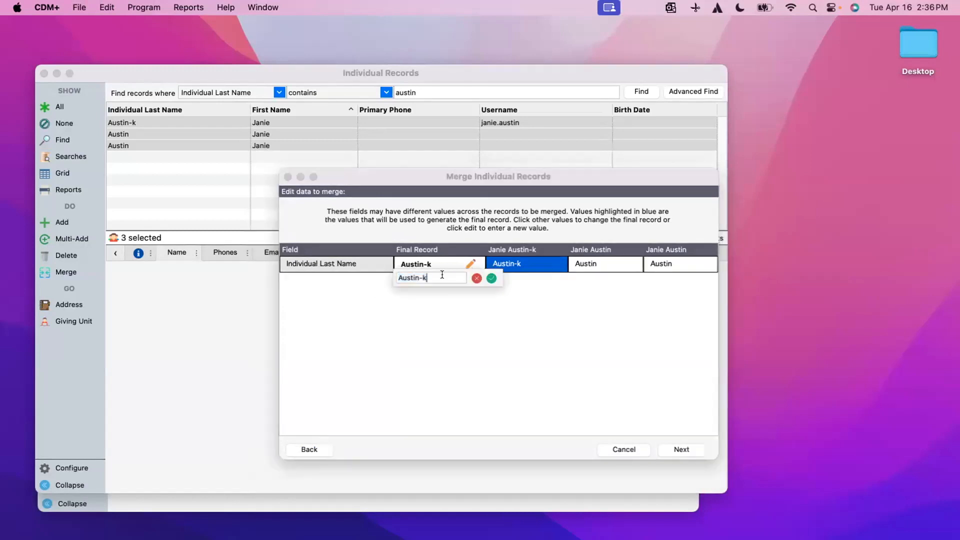
pyautogui.press('BackSpace')
pyautogui.click(490, 278)
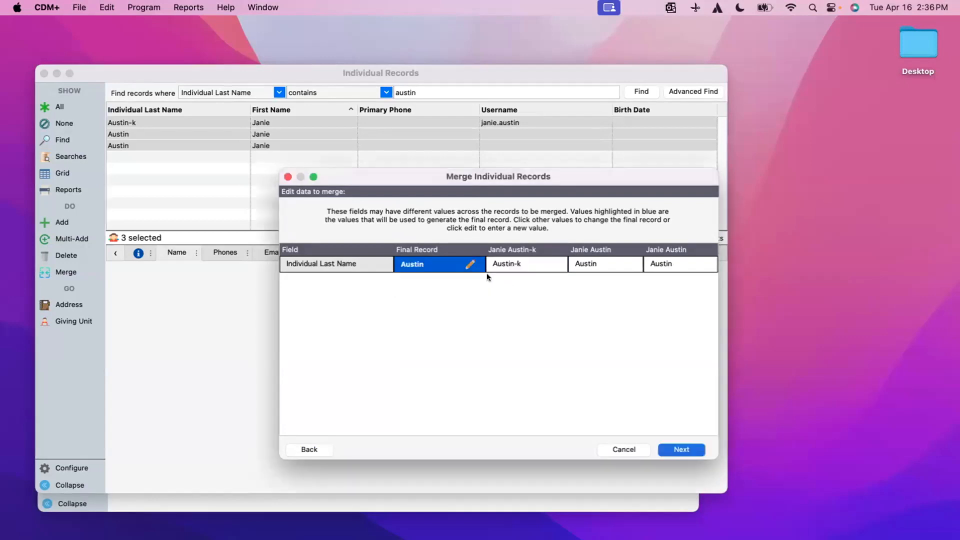
pyautogui.click(692, 450)
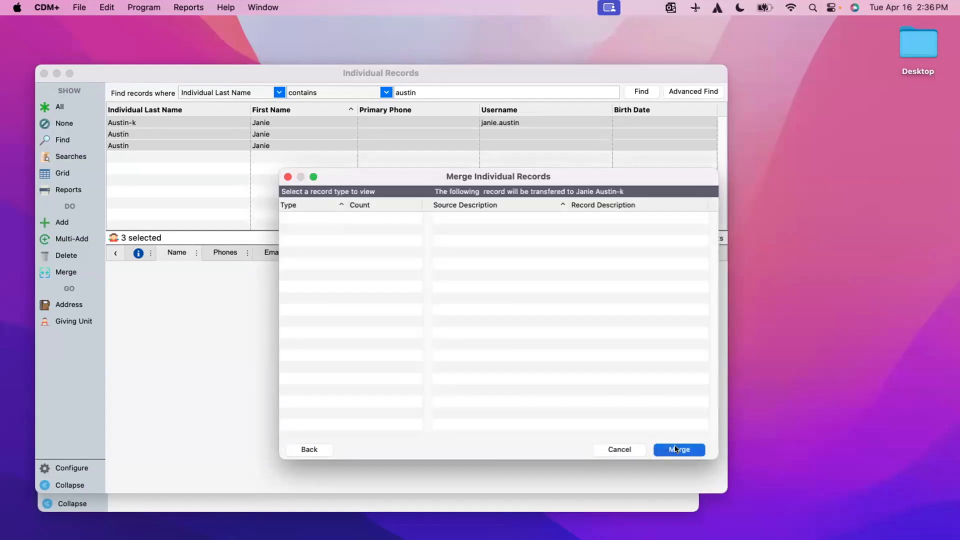
# Run and confirm the individual merge, then close the merge results.
pyautogui.click(675, 449)
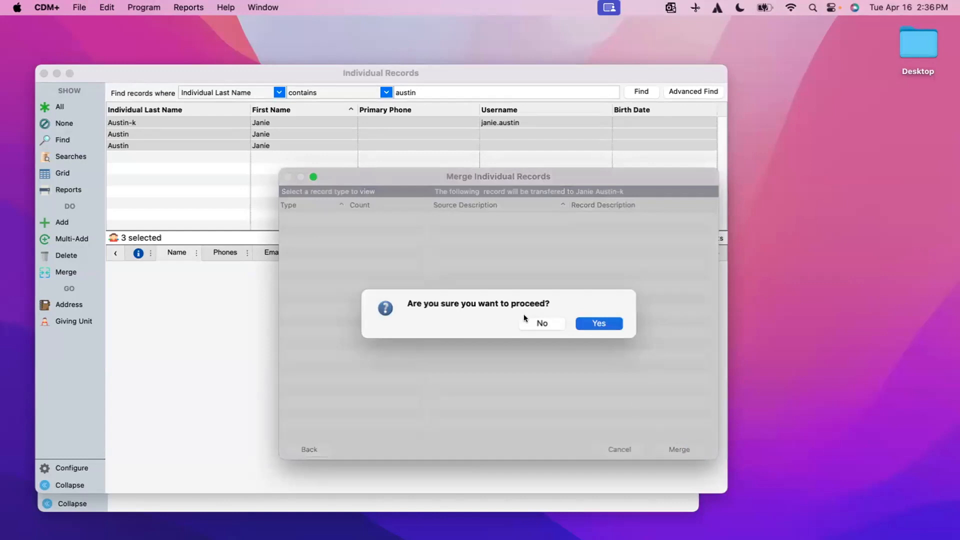
pyautogui.click(607, 326)
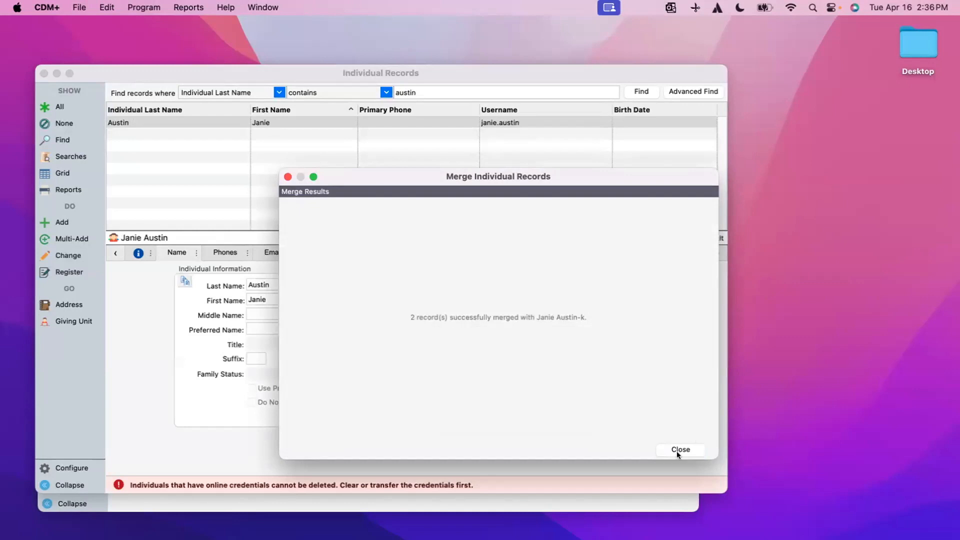
pyautogui.click(676, 450)
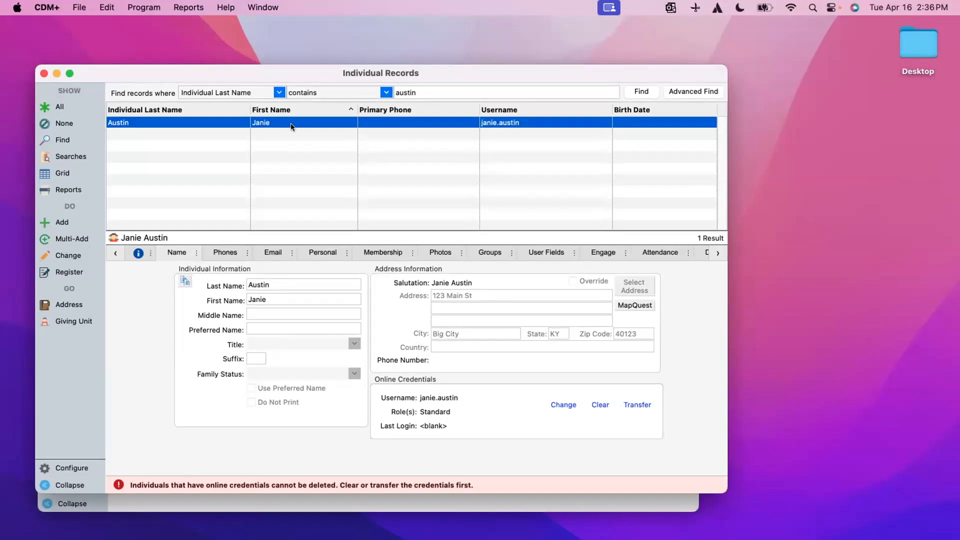
# Open the merged individual's address record.
pyautogui.click(74, 303)
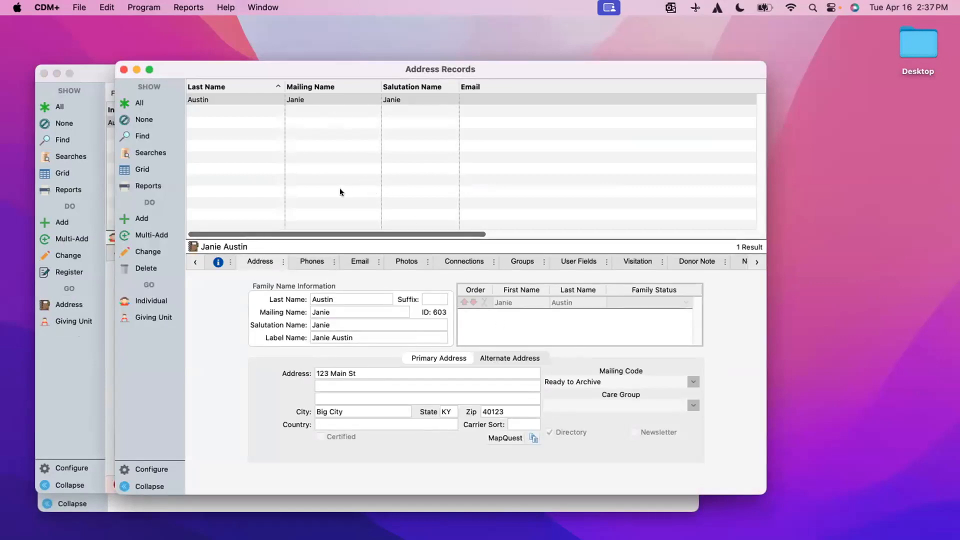
# Search address records for Last Name contains 'austin'.
pyautogui.moveTo(178, 72); pyautogui.dragTo(99, 76)
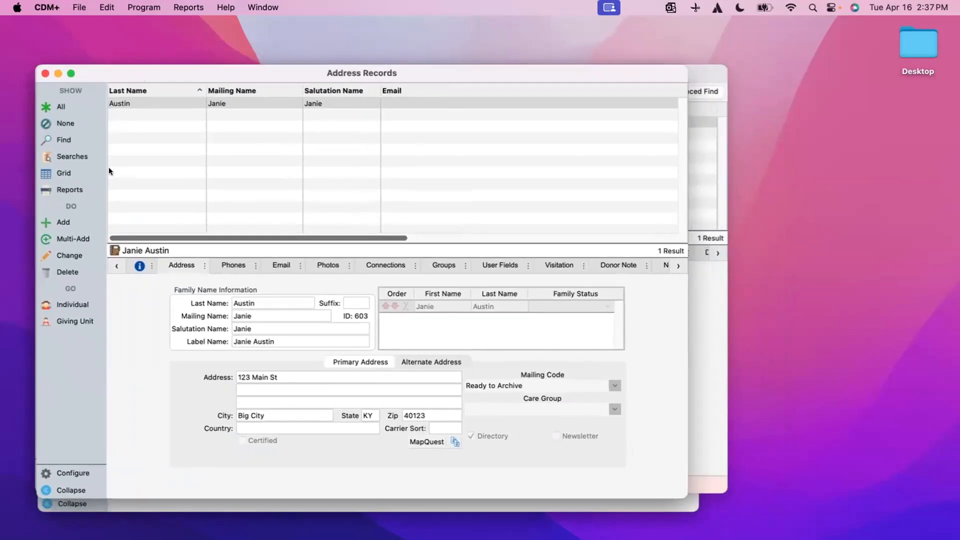
pyautogui.click(62, 139)
pyautogui.click(280, 92)
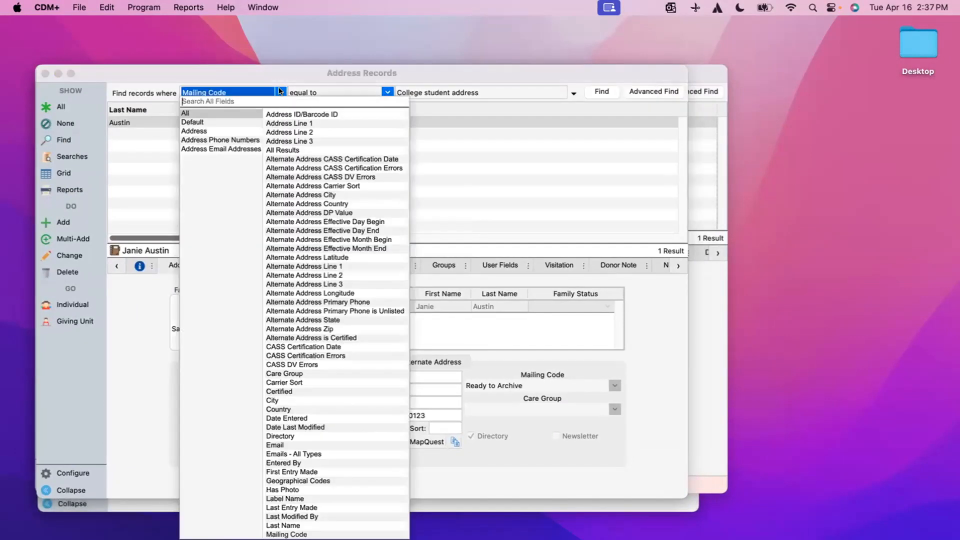
pyautogui.write('las')
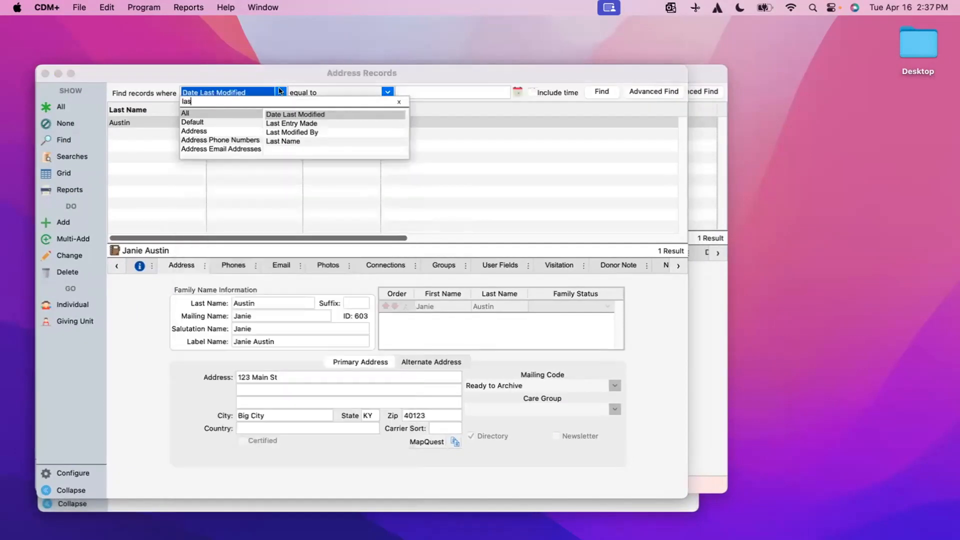
pyautogui.click(299, 141)
pyautogui.click(331, 92)
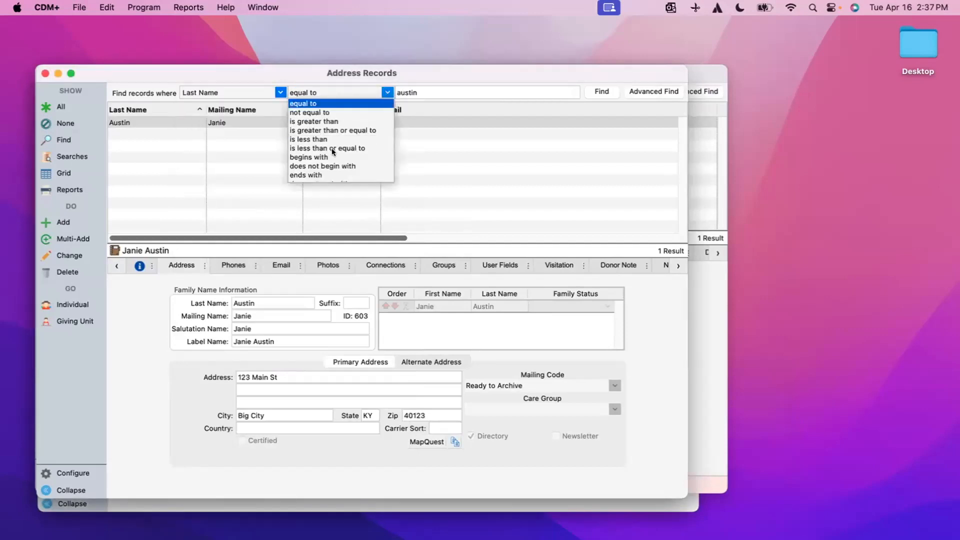
pyautogui.click(304, 192)
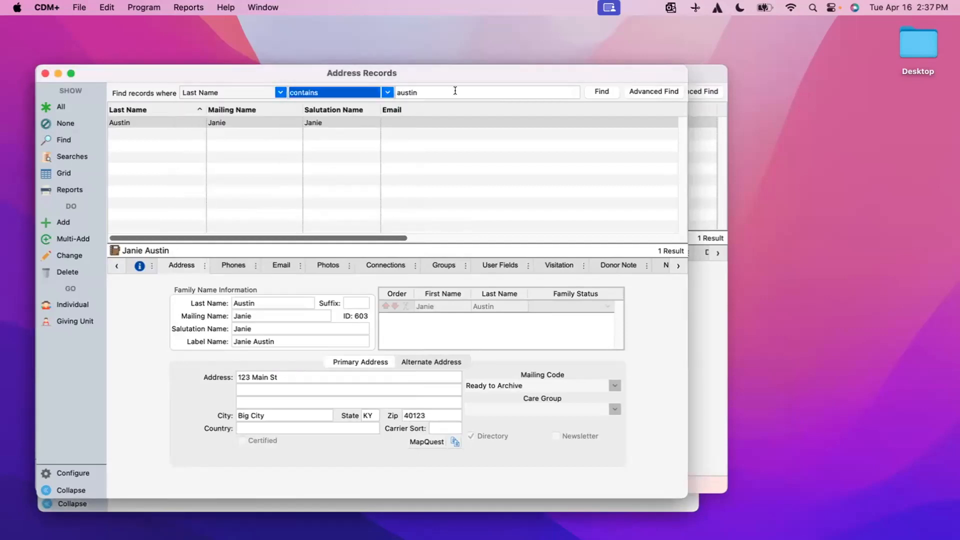
pyautogui.click(603, 92)
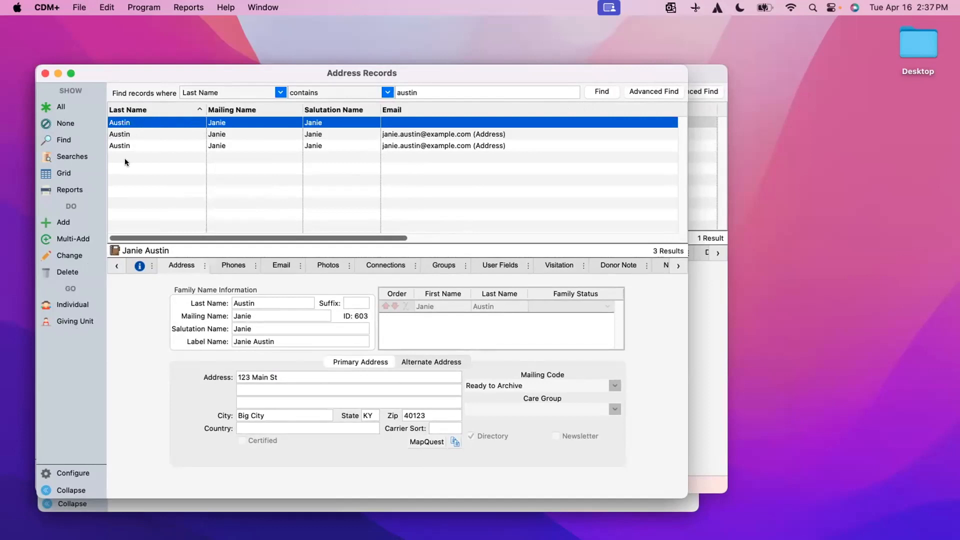
# Inspect each of the three matching address records, then select the second, ID 610.
pyautogui.click(146, 131)
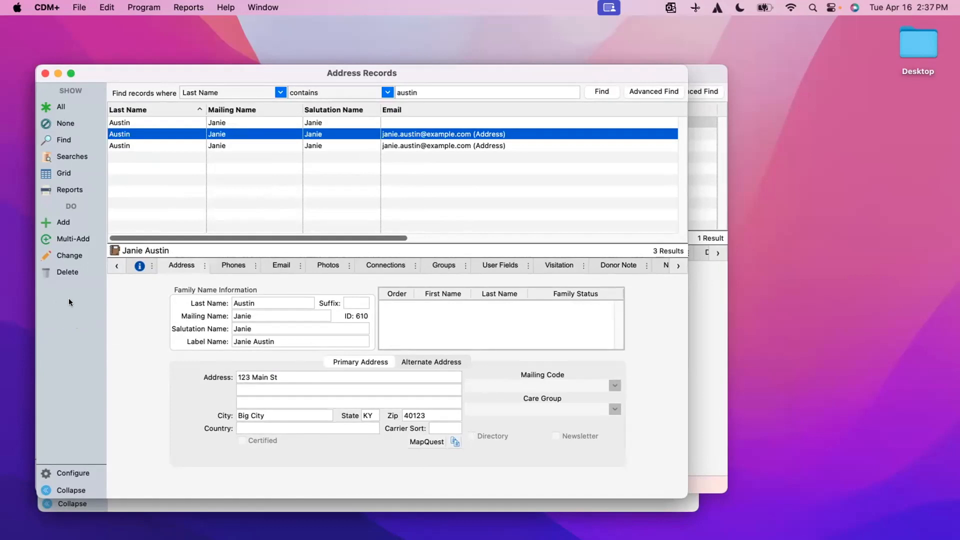
pyautogui.click(155, 145)
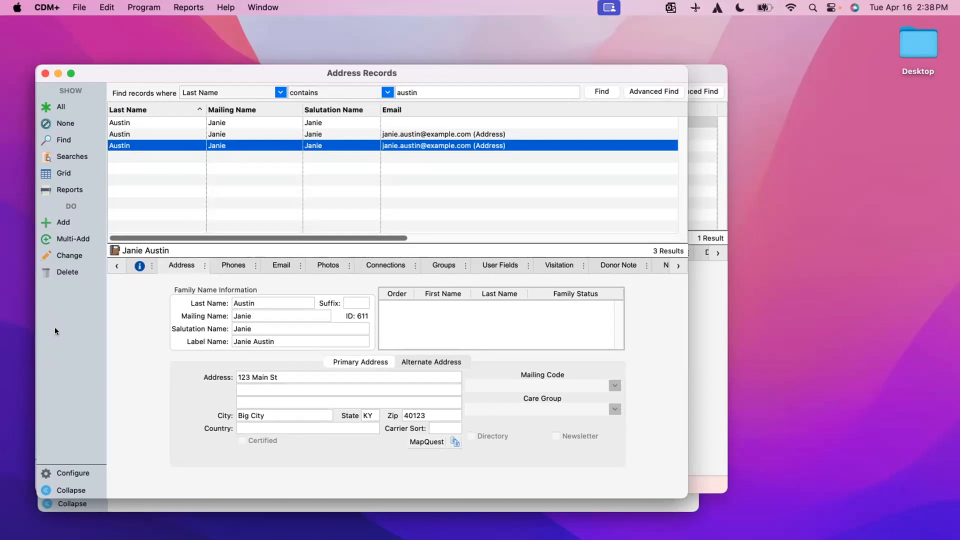
pyautogui.click(158, 121)
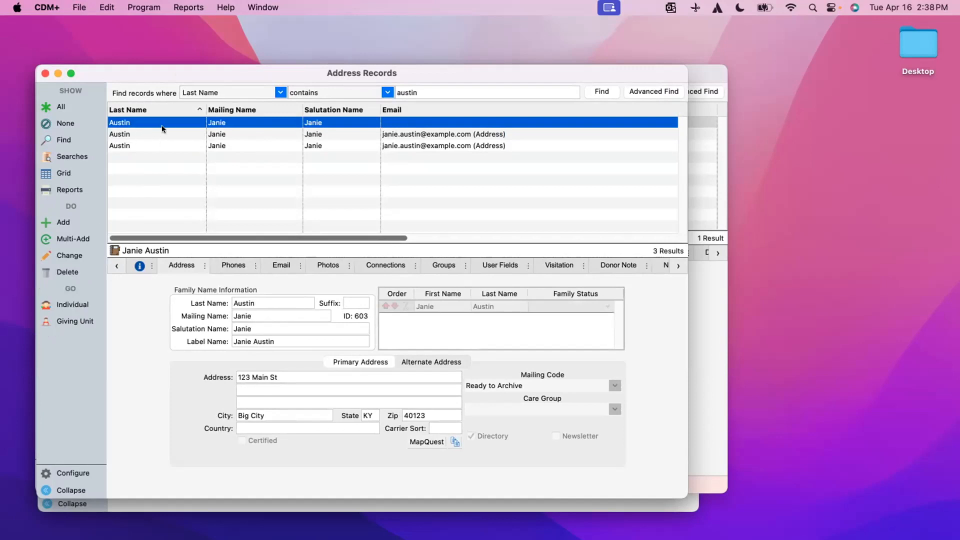
pyautogui.click(159, 169)
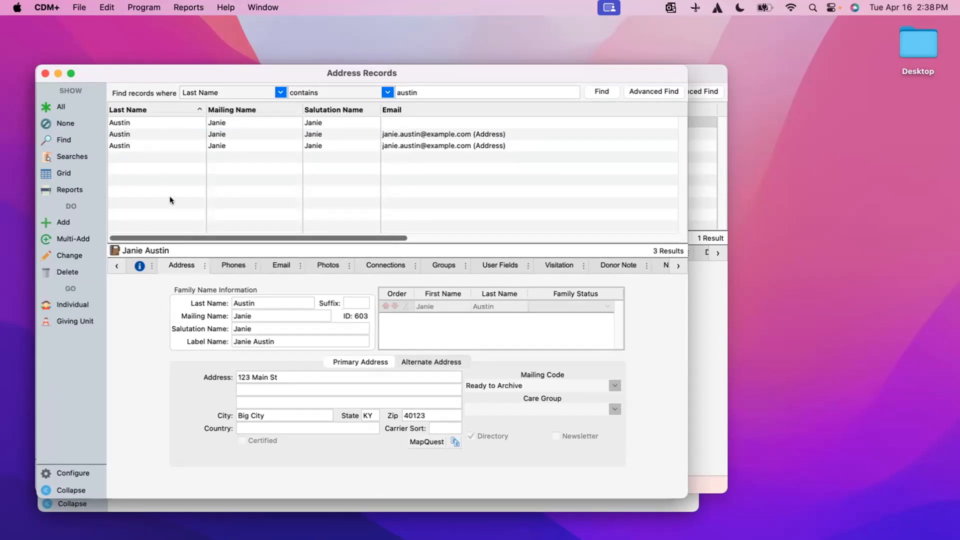
pyautogui.click(170, 133)
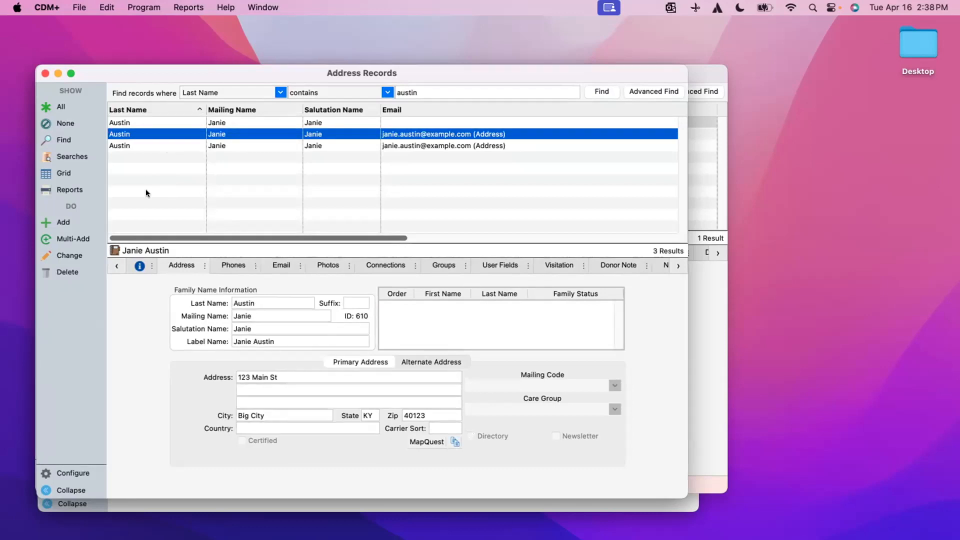
# Permanently delete the second and third address records, keeping ID 603, and return to the individual record.
pyautogui.keyDown('super'); pyautogui.click(156, 145); pyautogui.keyUp('super')
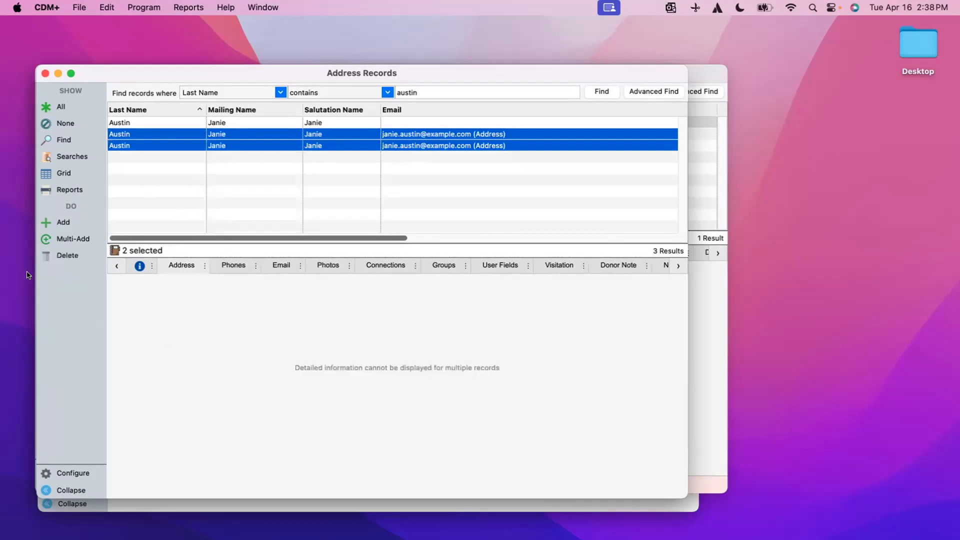
pyautogui.click(60, 255)
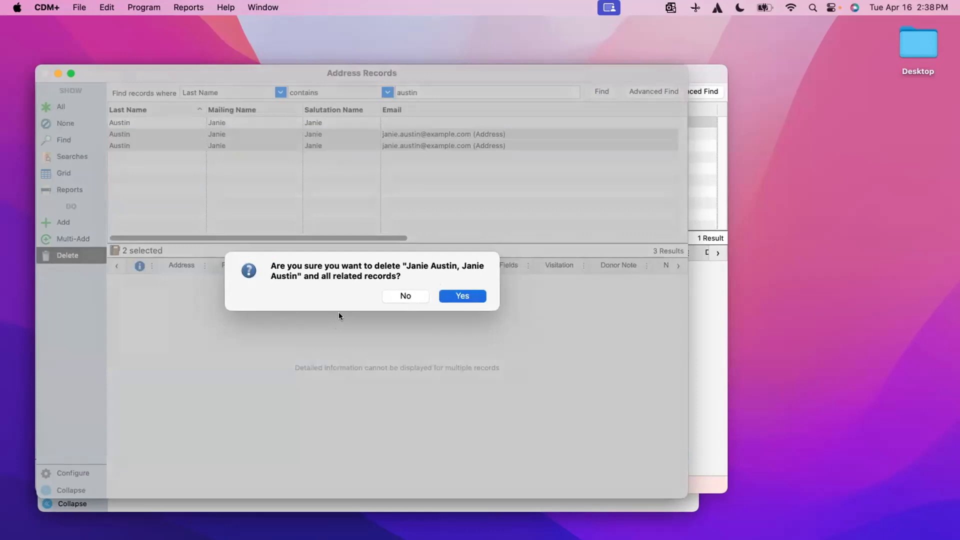
pyautogui.click(453, 298)
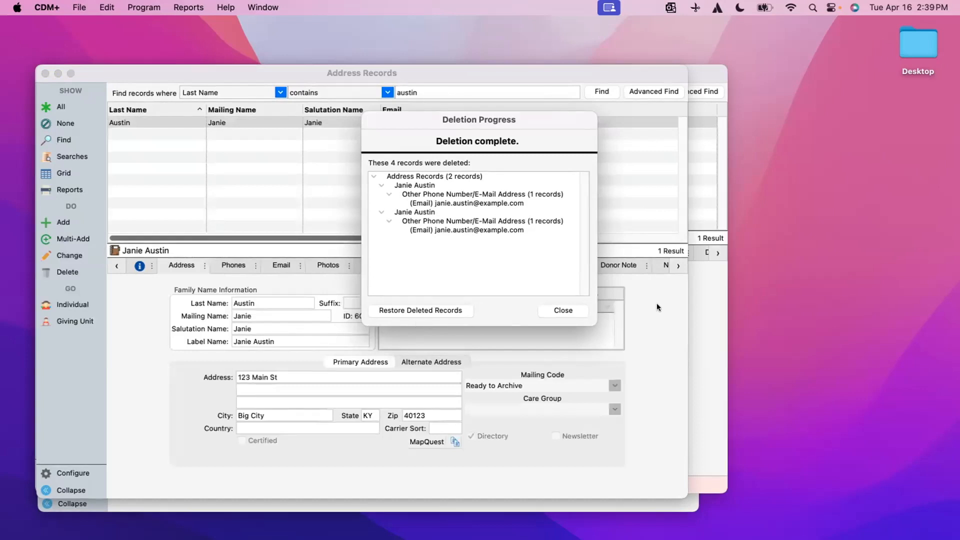
pyautogui.click(572, 310)
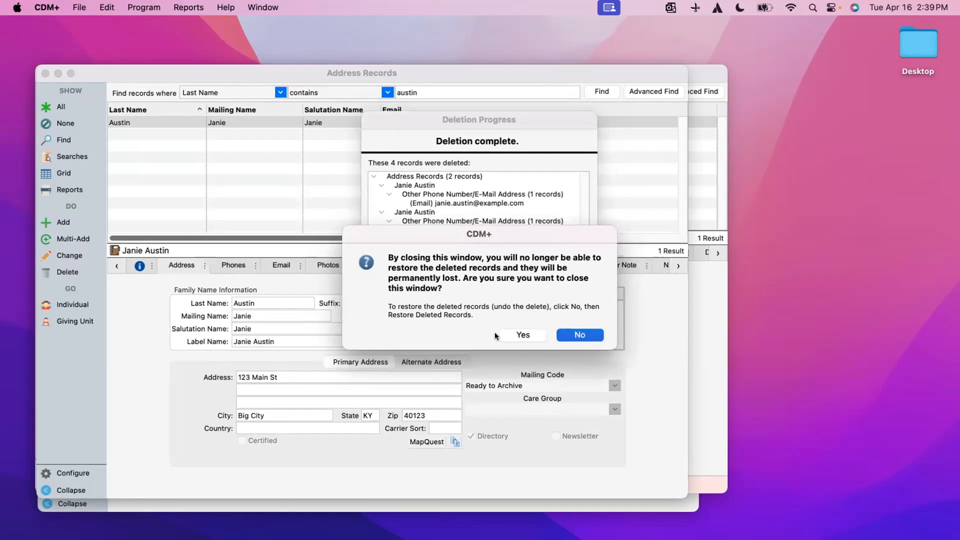
pyautogui.click(511, 335)
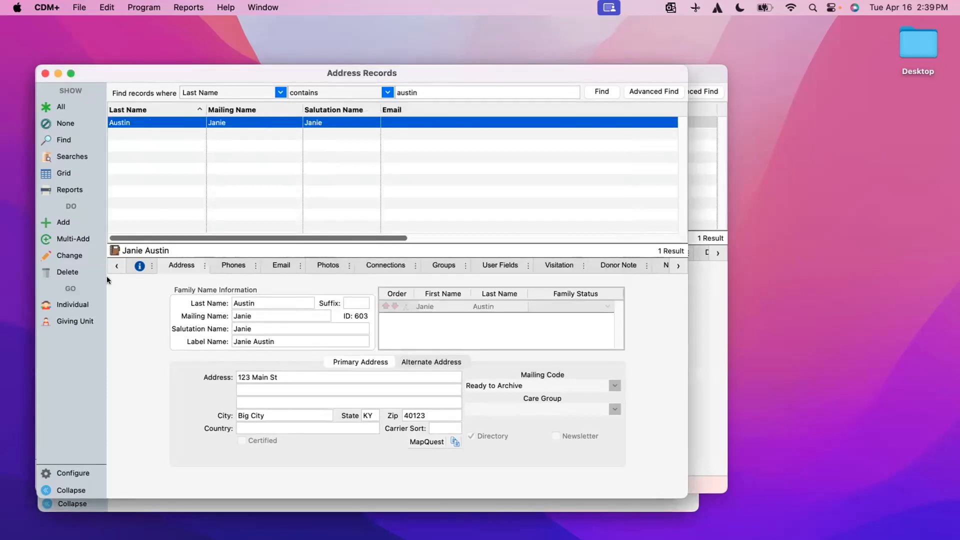
pyautogui.click(71, 305)
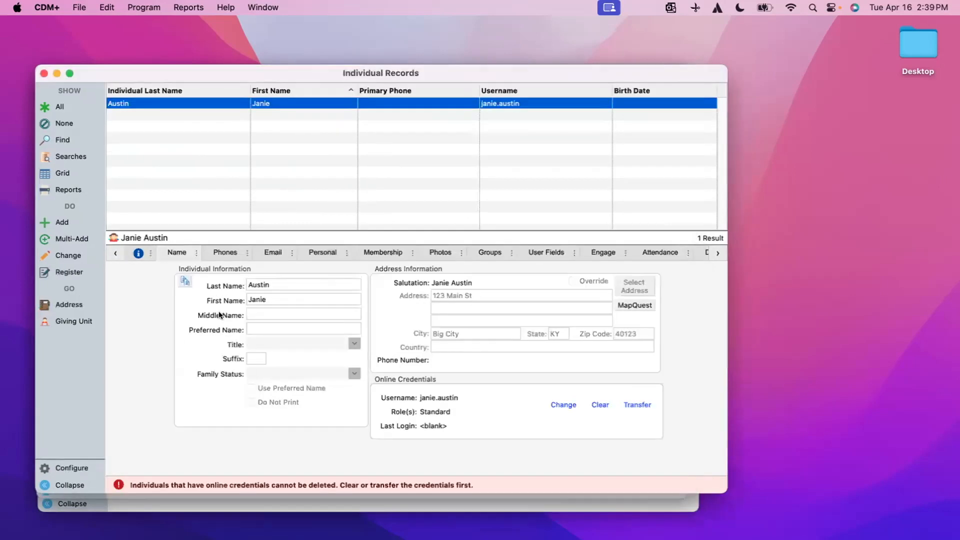
# Open the merged giving unit record from the sidebar's GO section.
pyautogui.click(79, 320)
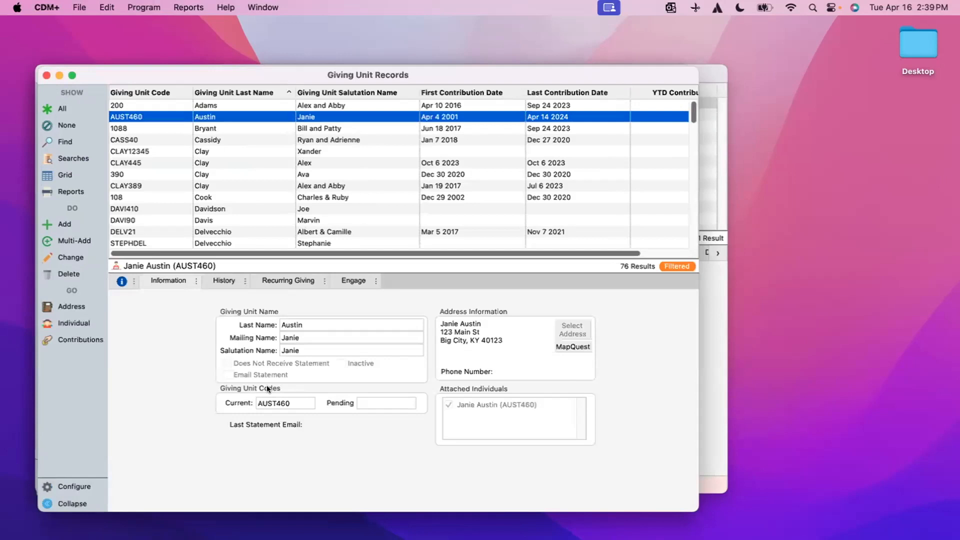
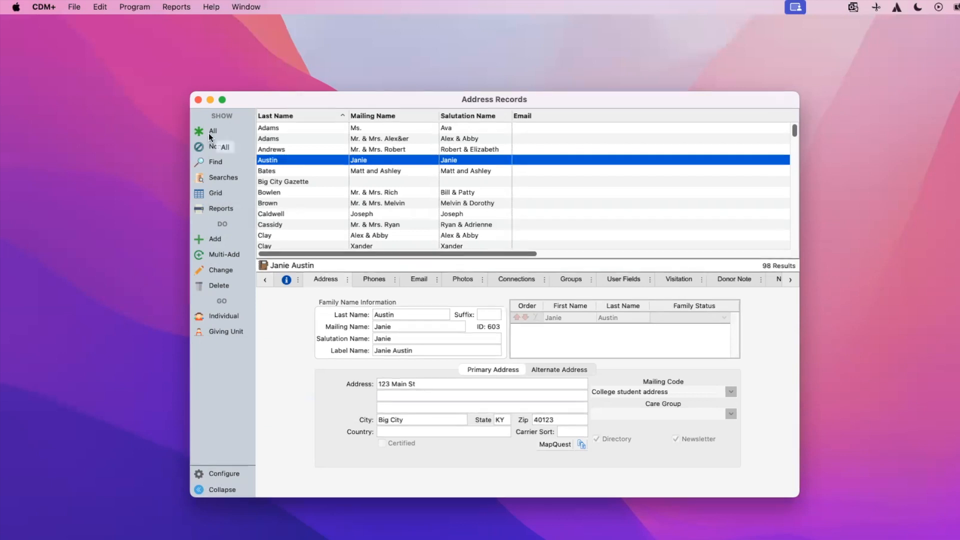
# Show the address records as a grid and select Brown's blank Address Line 1 cell in row 10.
pyautogui.click(220, 193)
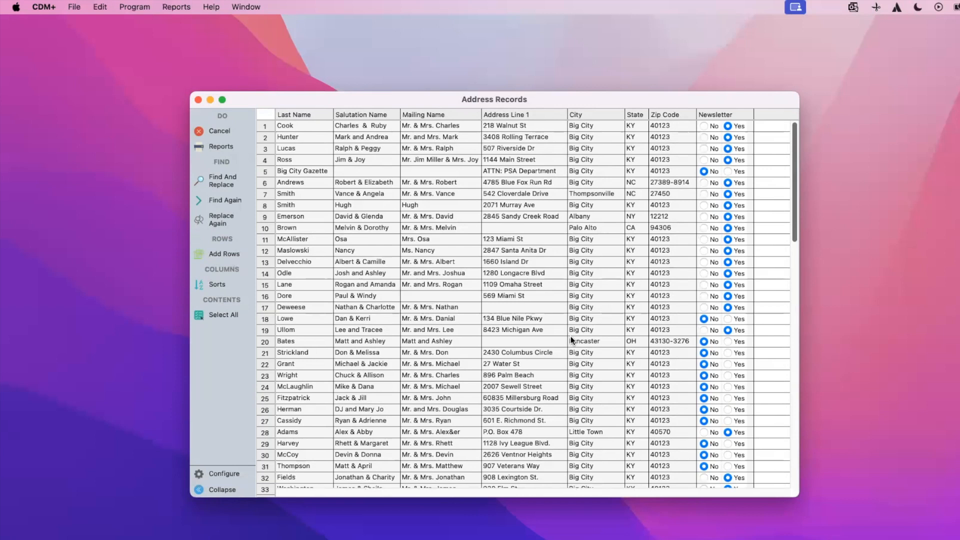
pyautogui.click(517, 227)
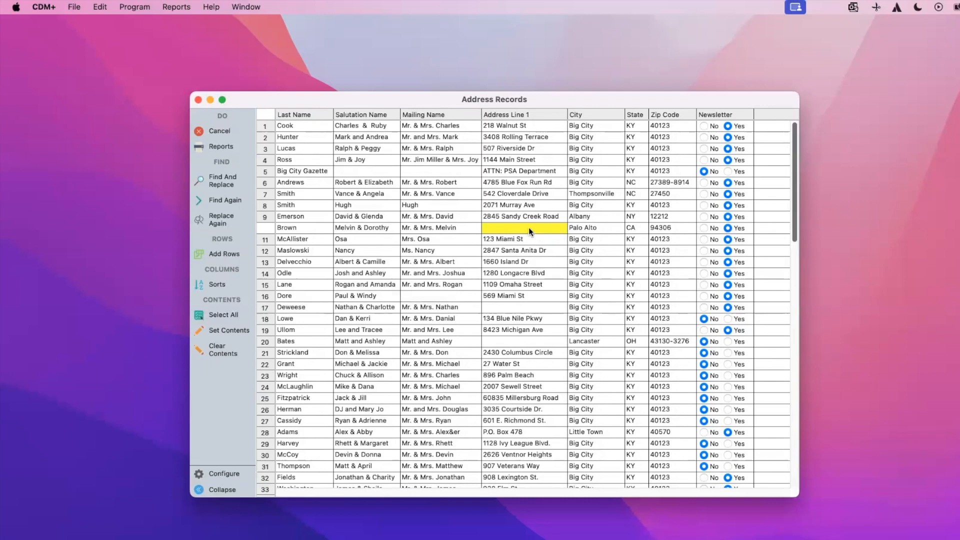
pyautogui.click(529, 227)
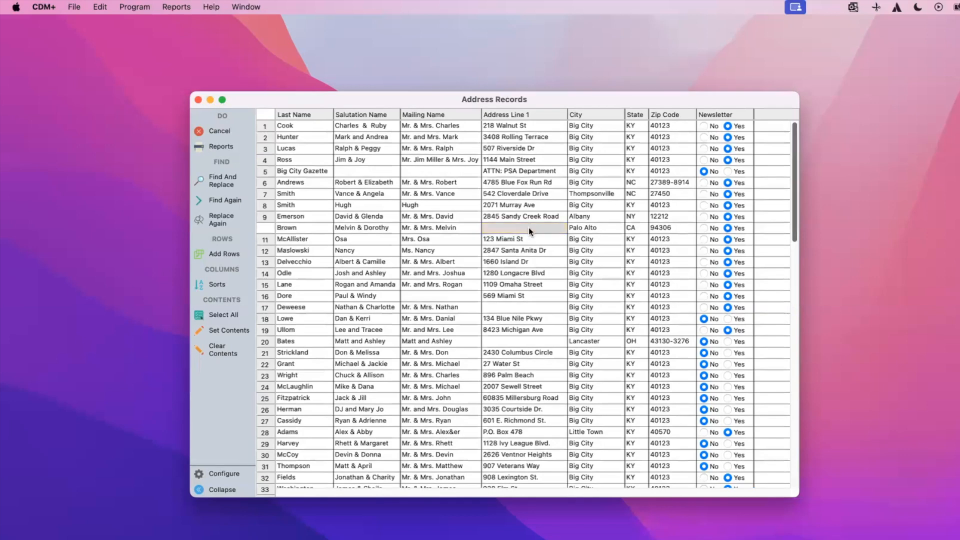
pyautogui.click(503, 306)
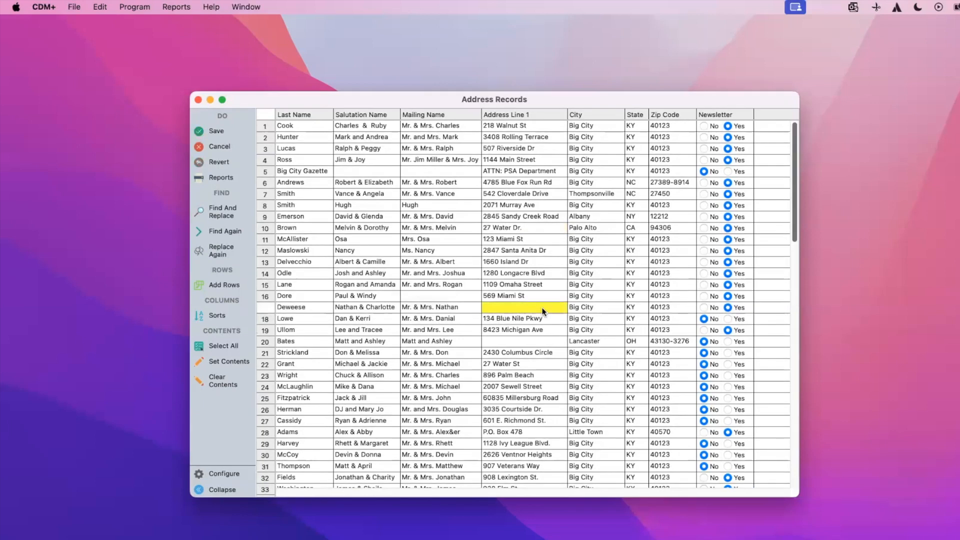
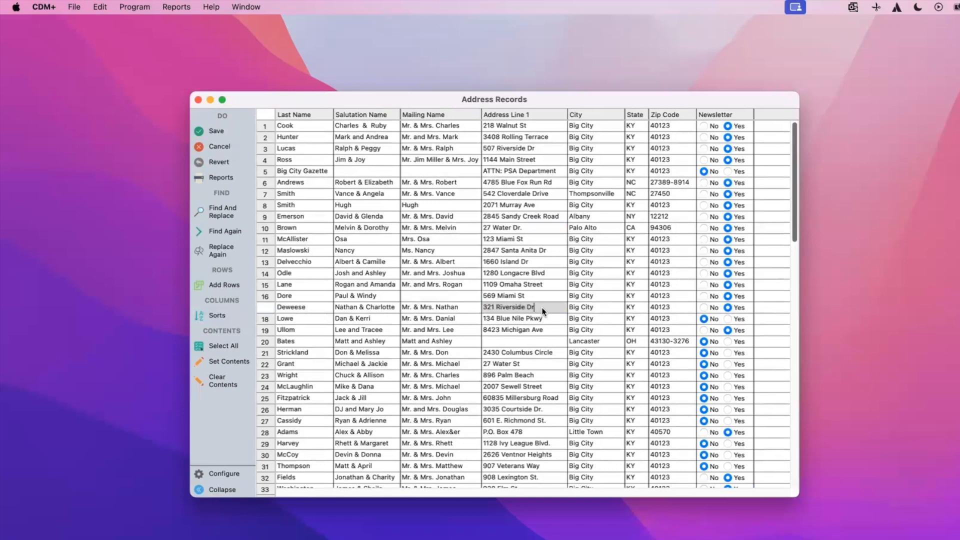
pyautogui.click(499, 342)
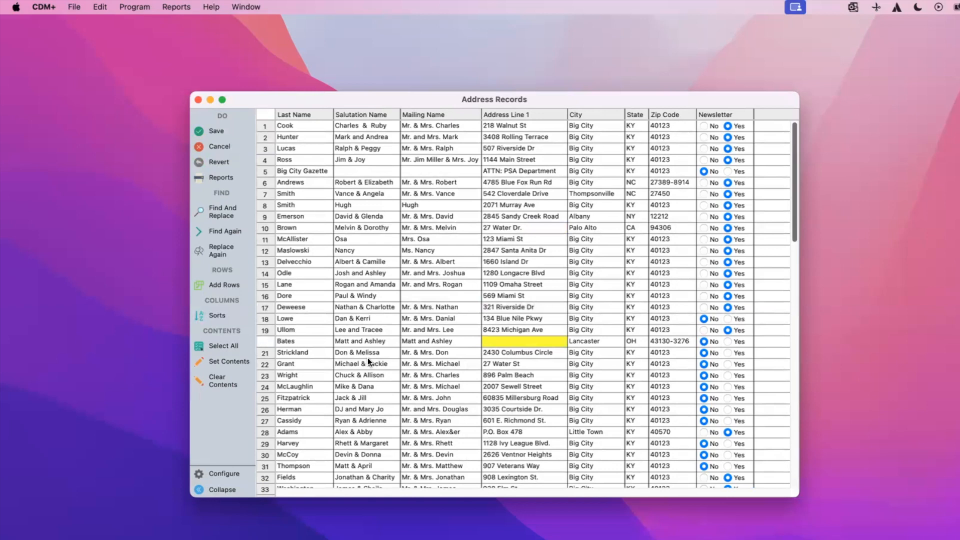
pyautogui.click(497, 341)
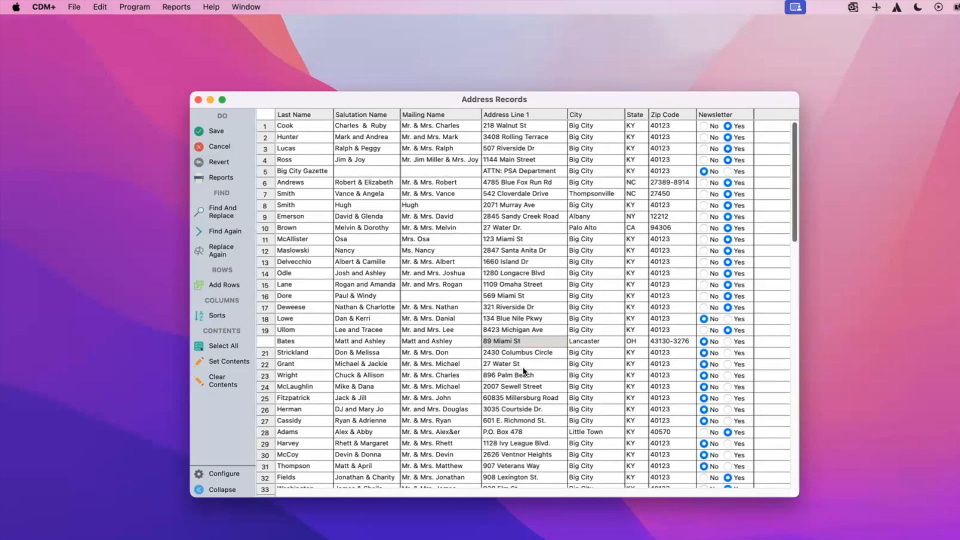
pyautogui.click(214, 132)
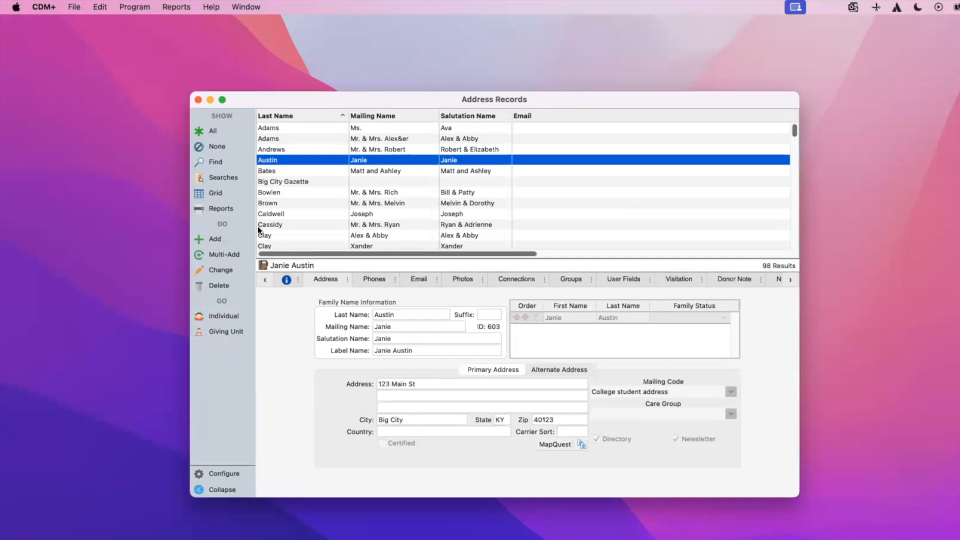
# Switch the Address Records list back to the editable Grid view.
pyautogui.click(204, 195)
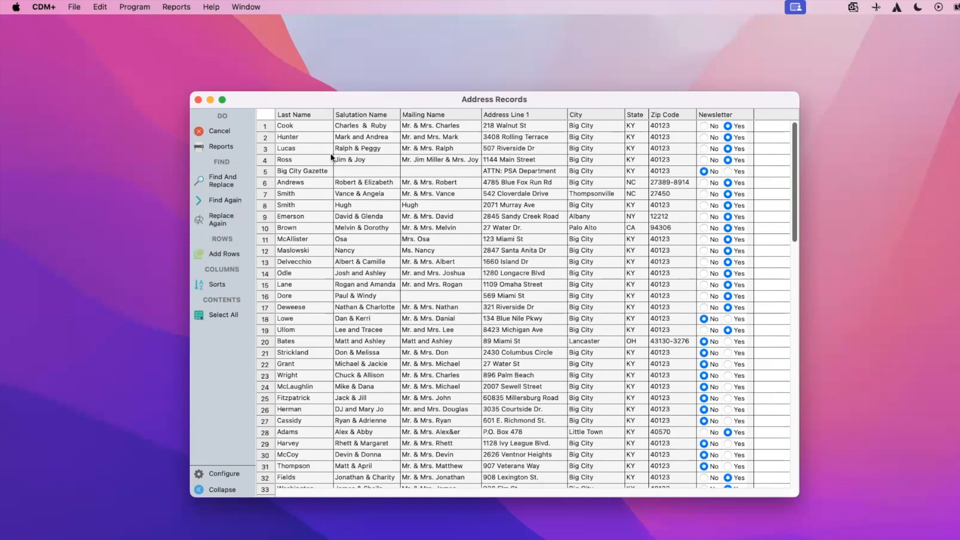
# Sort the address grid by Last Name using the Sorts settings.
pyautogui.click(314, 115)
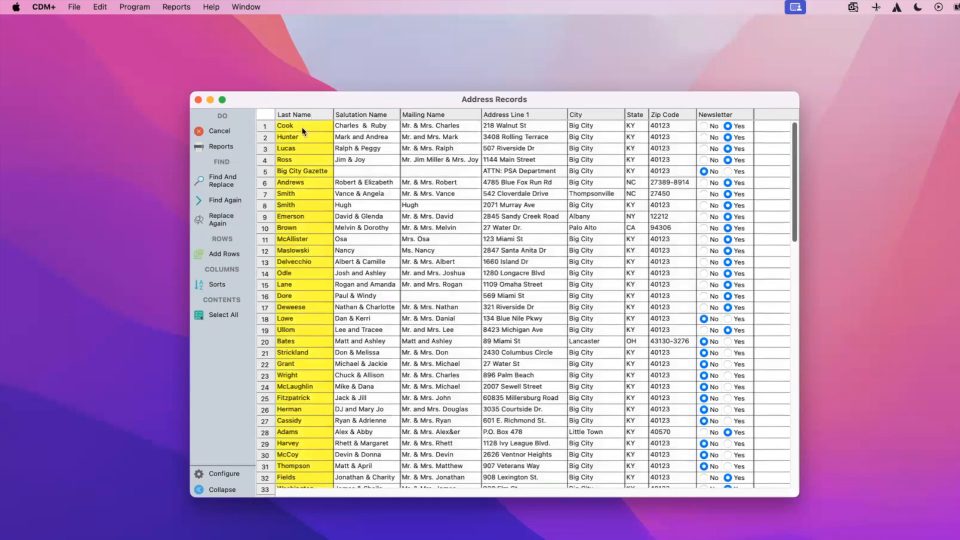
pyautogui.click(217, 284)
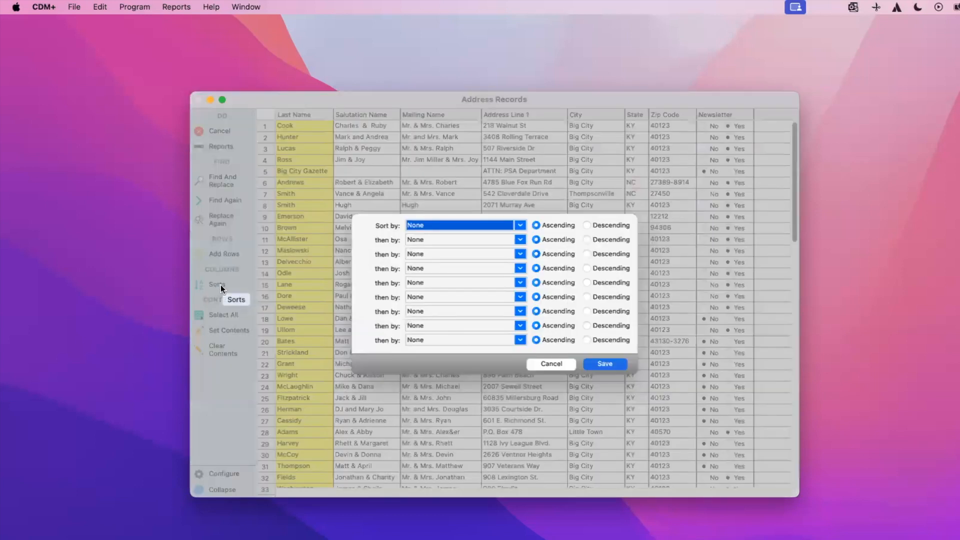
pyautogui.click(521, 226)
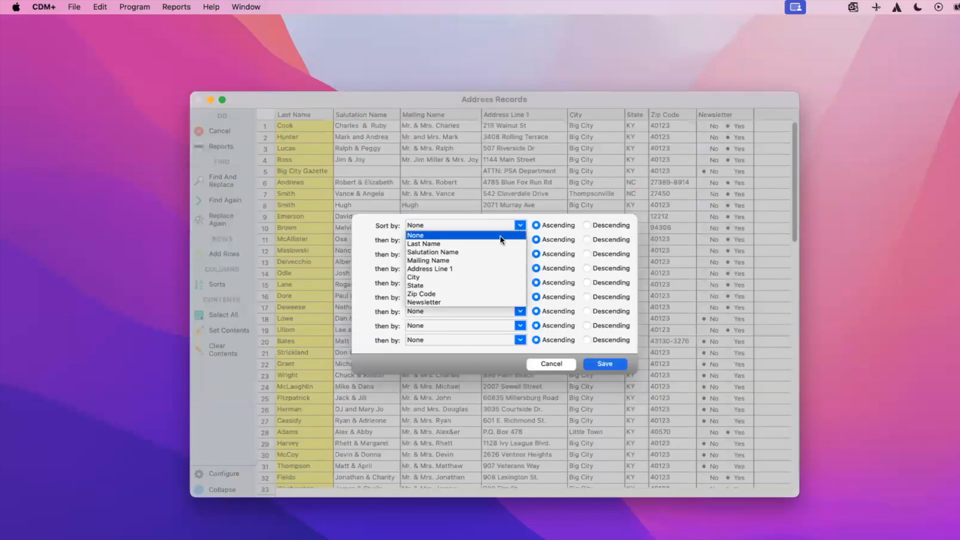
pyautogui.click(433, 236)
pyautogui.click(602, 364)
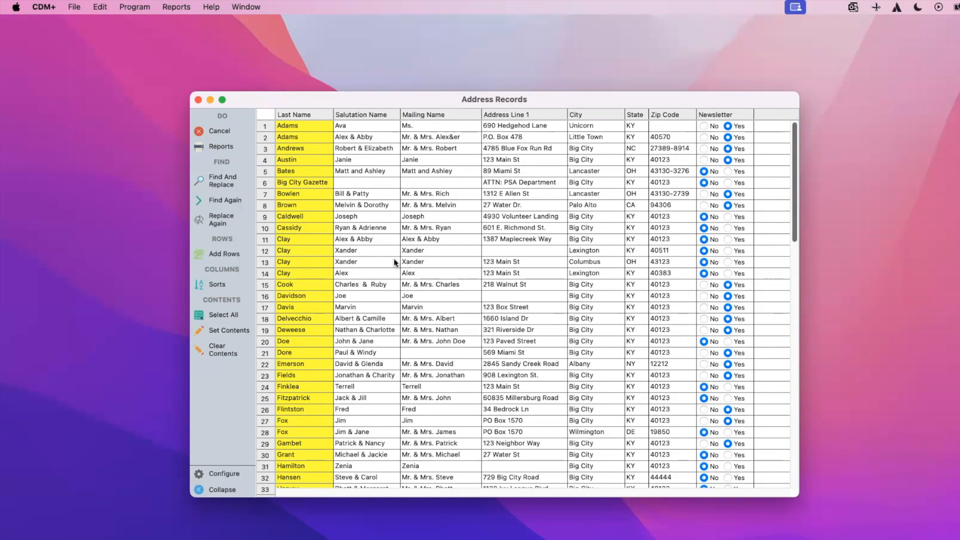
# Select the Salutation Name column and open Find And Replace to swap '&' for 'and'.
pyautogui.click(377, 117)
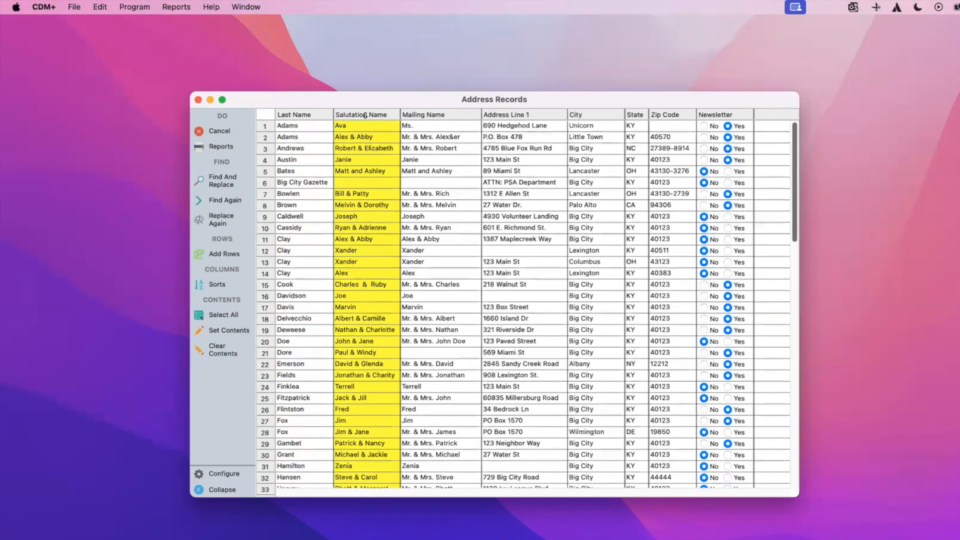
pyautogui.click(220, 180)
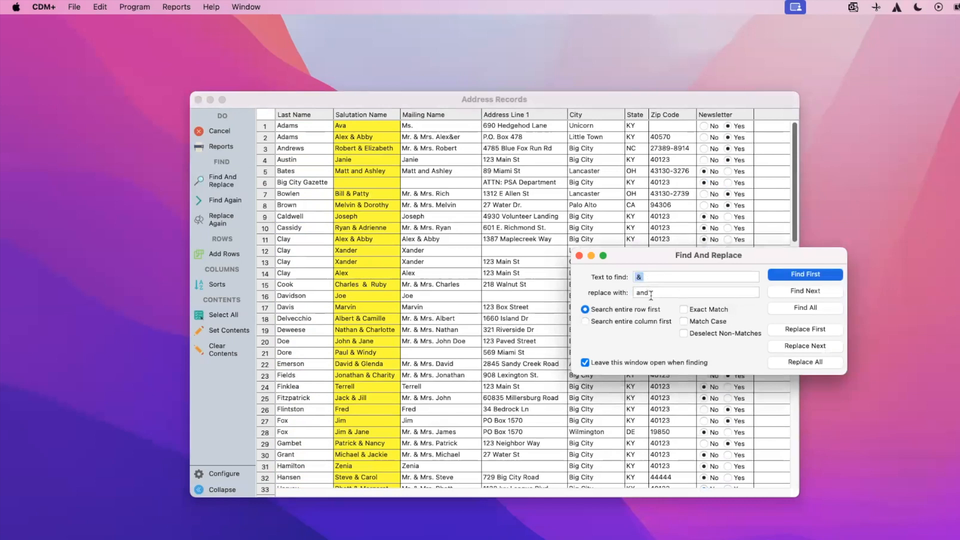
# Find all salutations containing '&' and replace them all with 'and'.
pyautogui.click(665, 277)
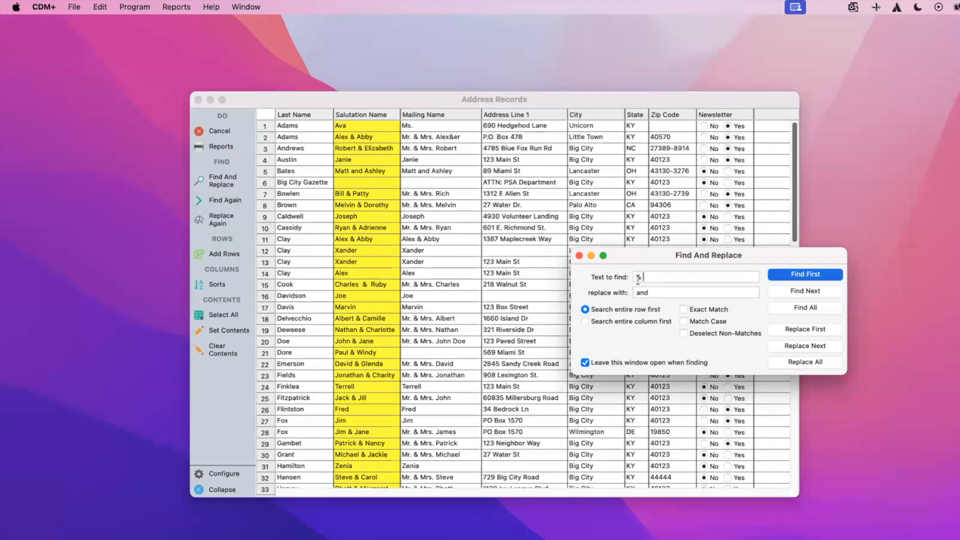
pyautogui.click(802, 308)
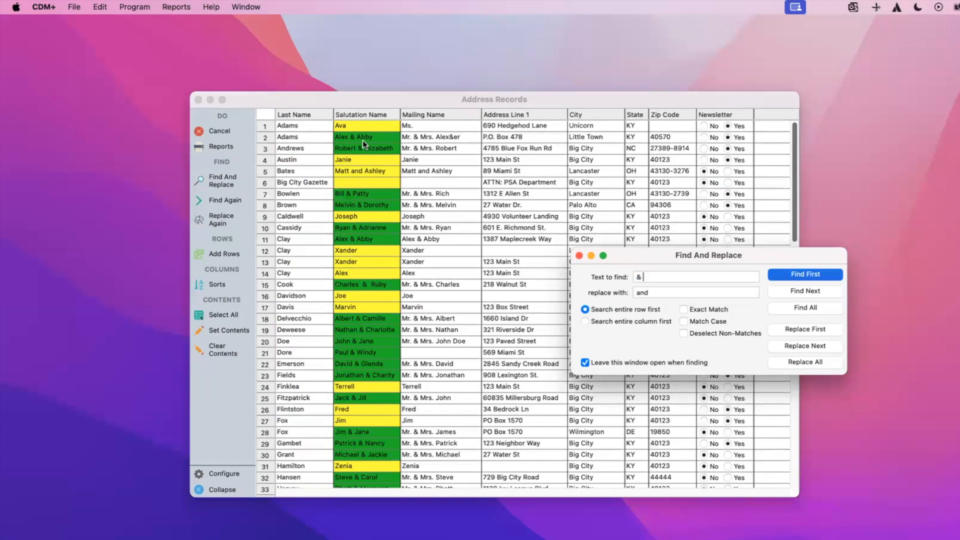
pyautogui.scroll(-3, 367, 239)
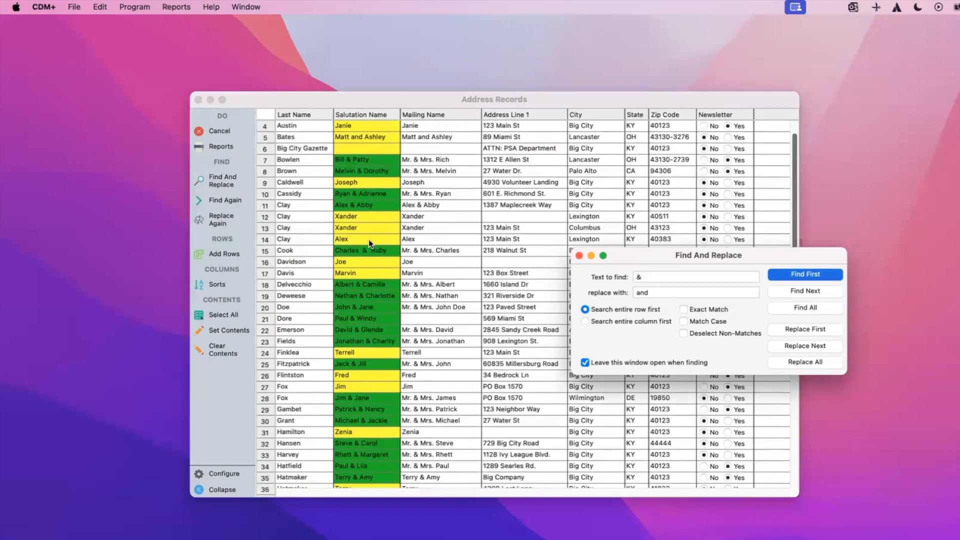
pyautogui.scroll(-15, 368, 239)
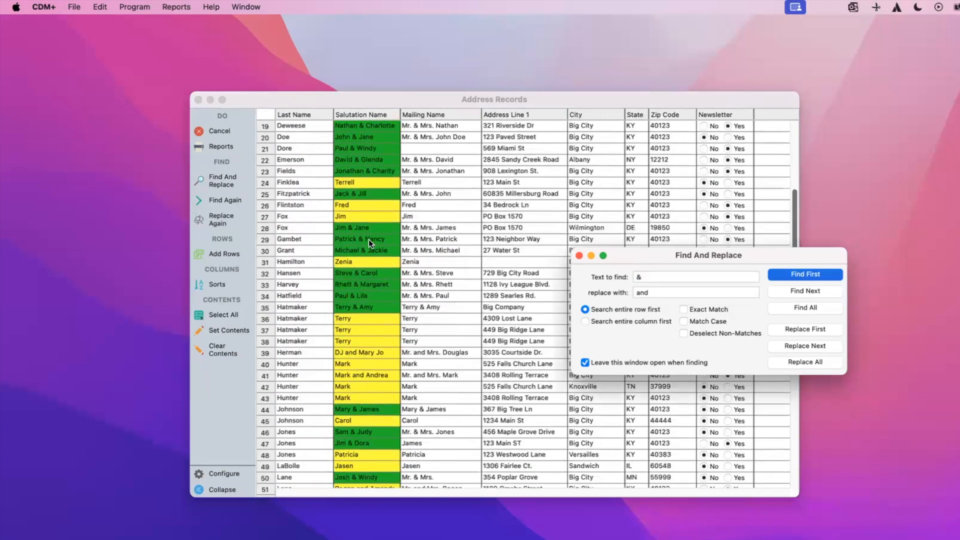
pyautogui.scroll(18, 368, 239)
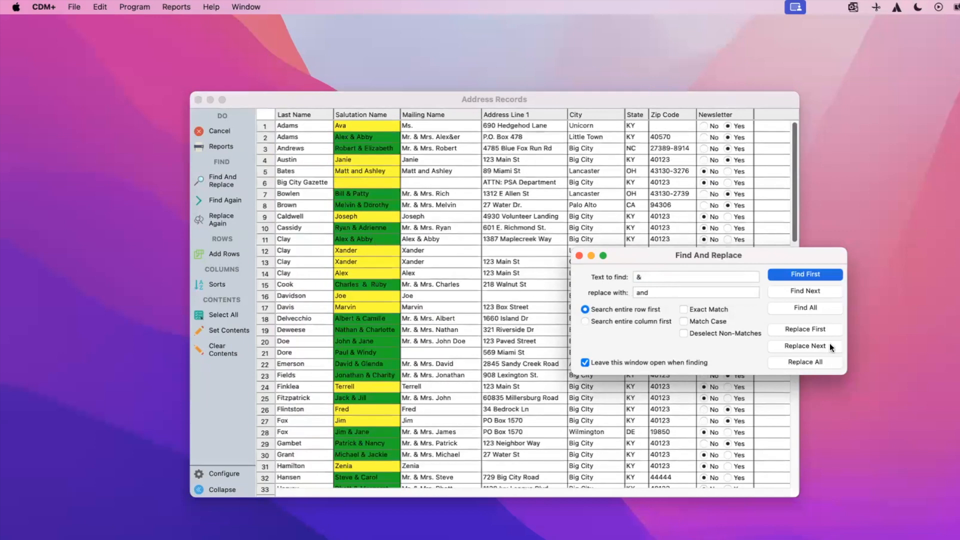
pyautogui.click(815, 361)
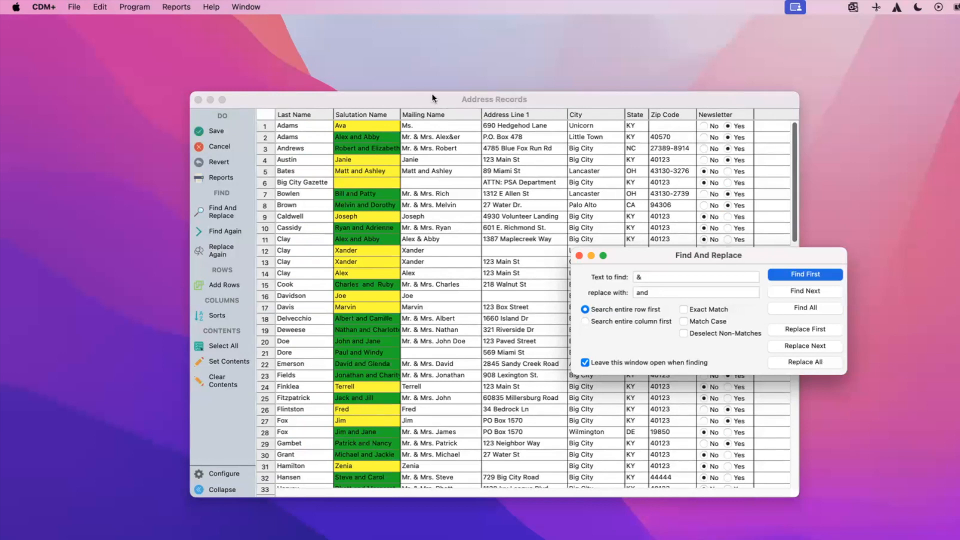
# Search the Mailing Name column for any names containing '&'.
pyautogui.click(449, 116)
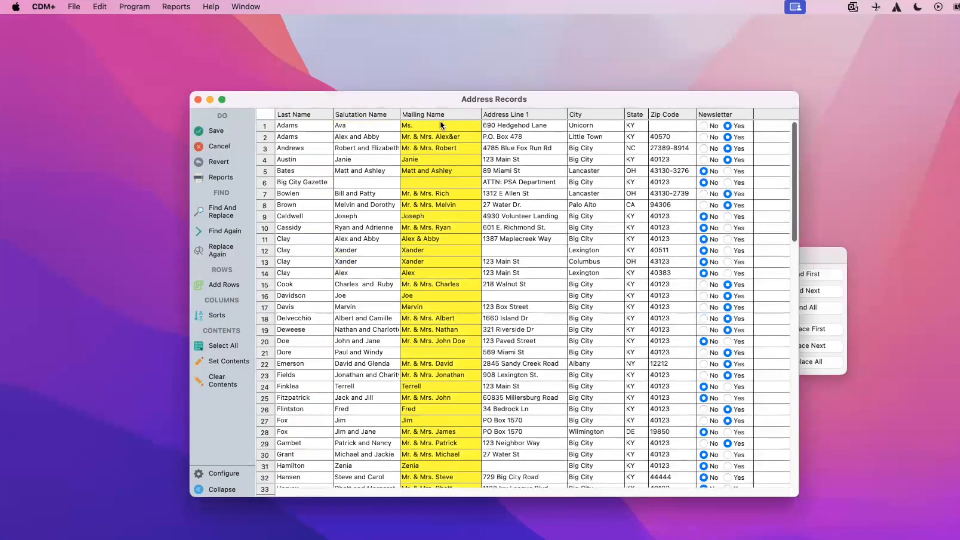
pyautogui.click(832, 256)
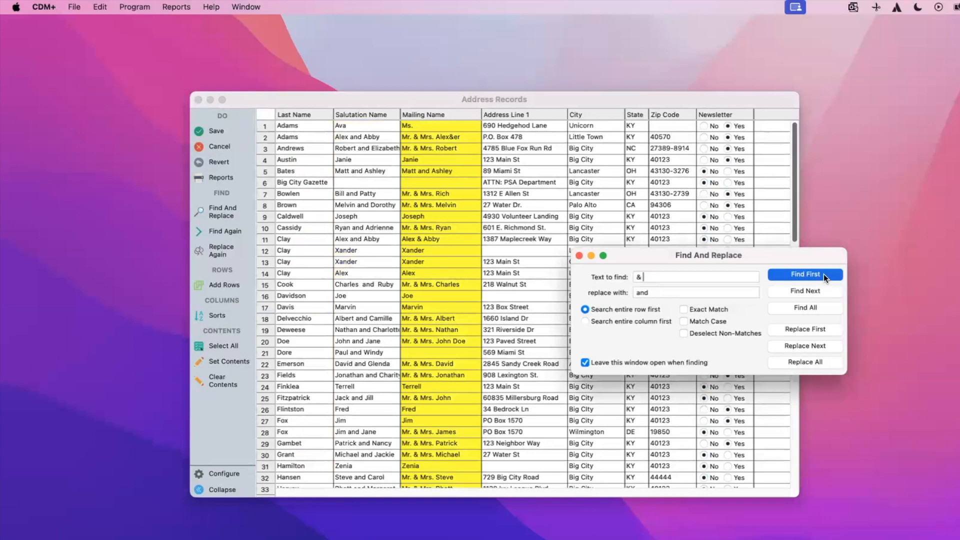
pyautogui.click(820, 307)
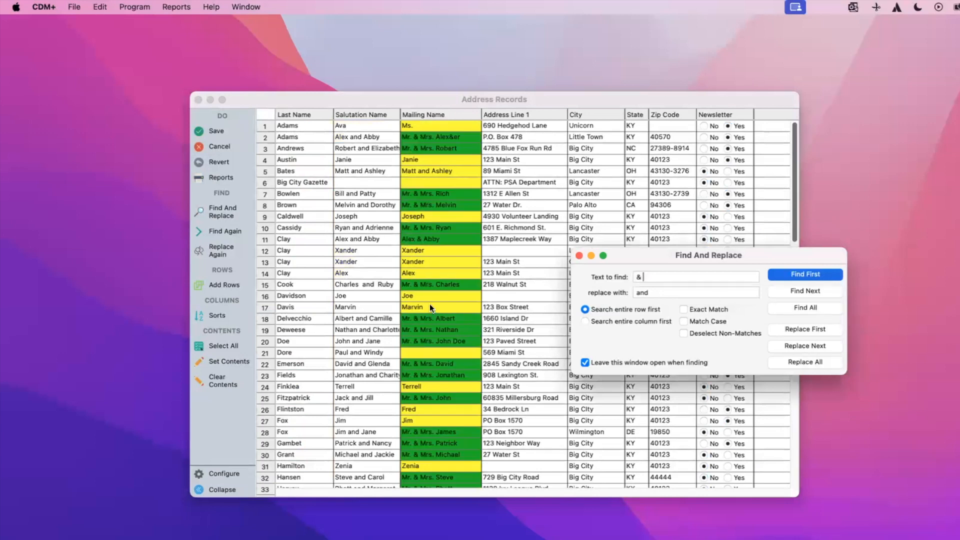
pyautogui.scroll(-5, 430, 305)
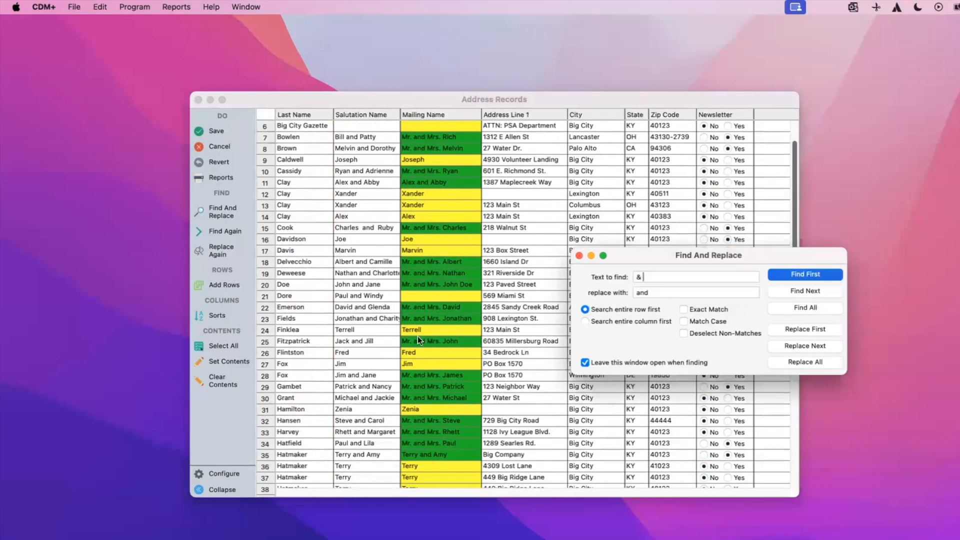
pyautogui.scroll(3, 418, 288)
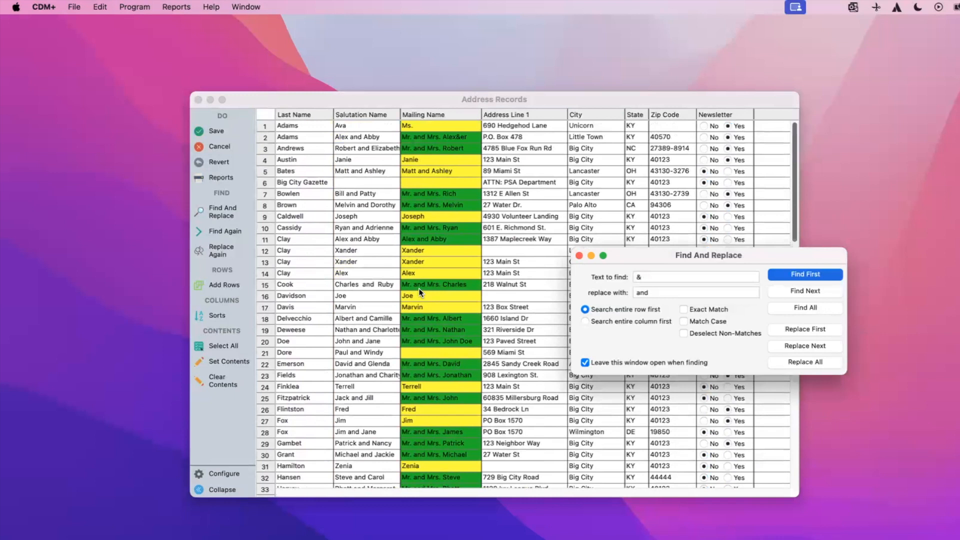
# Clear the match highlights and save the grid, returning to the Address Records list.
pyautogui.click(446, 272)
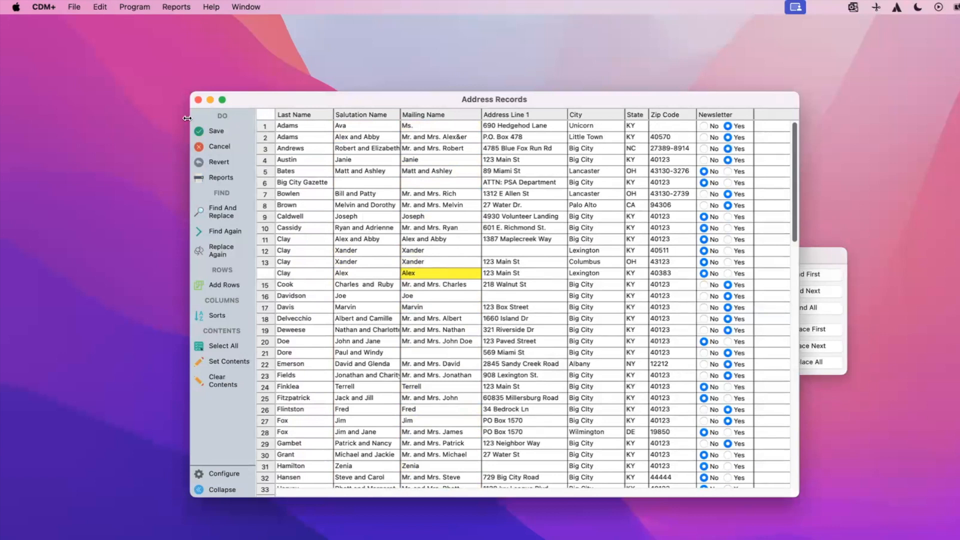
pyautogui.click(209, 131)
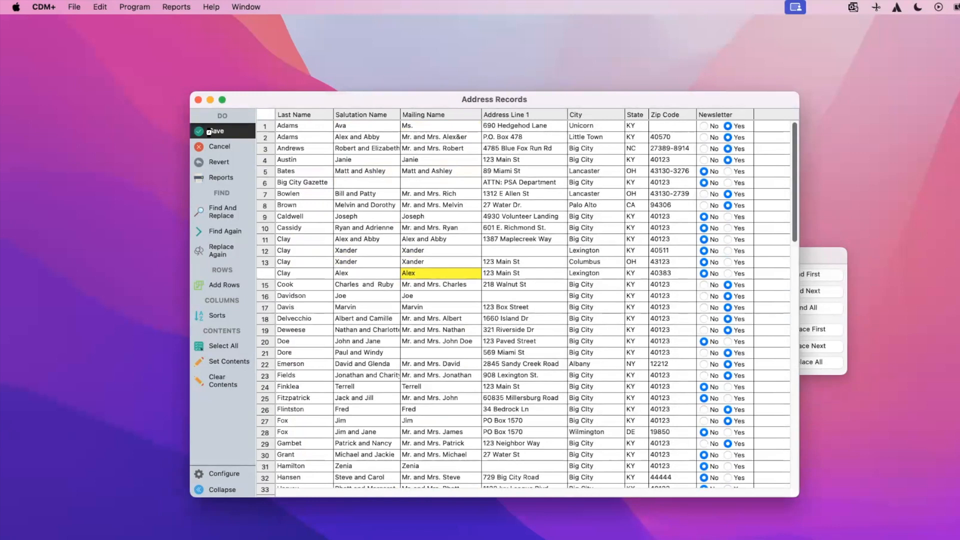
pyautogui.click(208, 131)
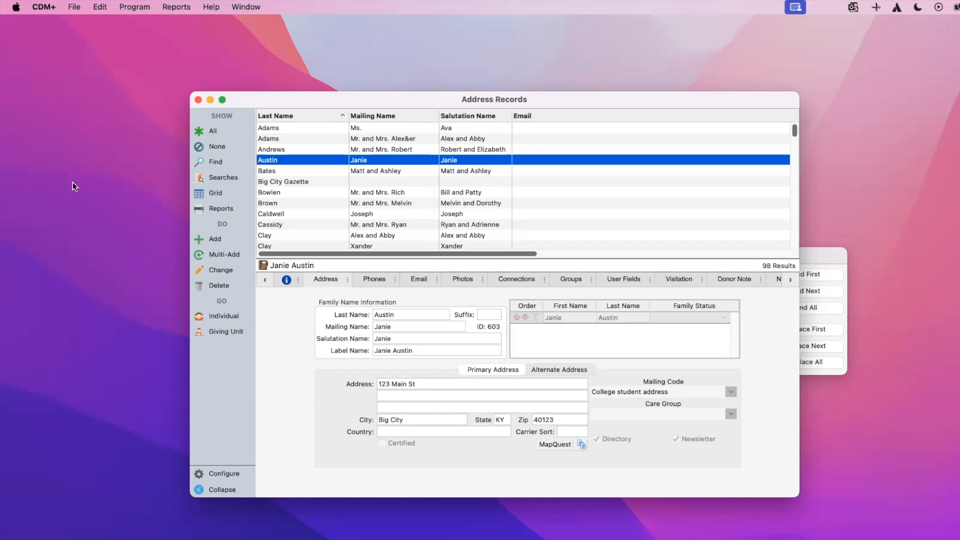
# Find records with Mailing Code 'College student address' and show the 11 results as a grid.
pyautogui.click(213, 166)
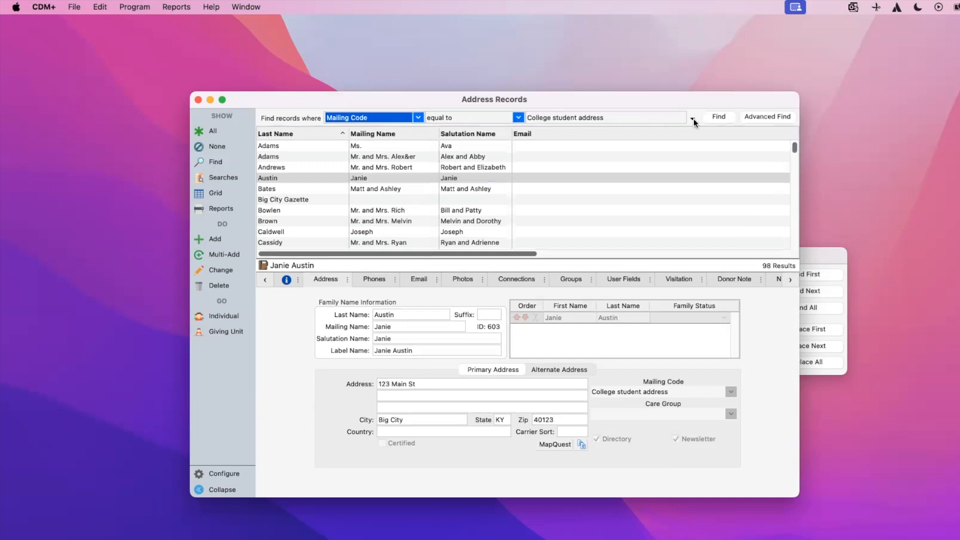
pyautogui.click(711, 118)
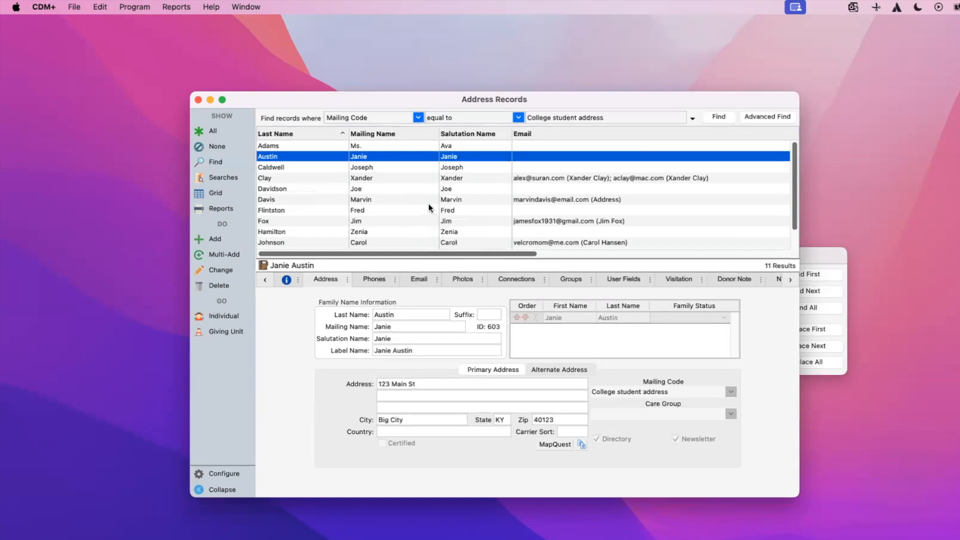
pyautogui.scroll(-1, 428, 205)
pyautogui.scroll(1, 428, 203)
pyautogui.click(212, 193)
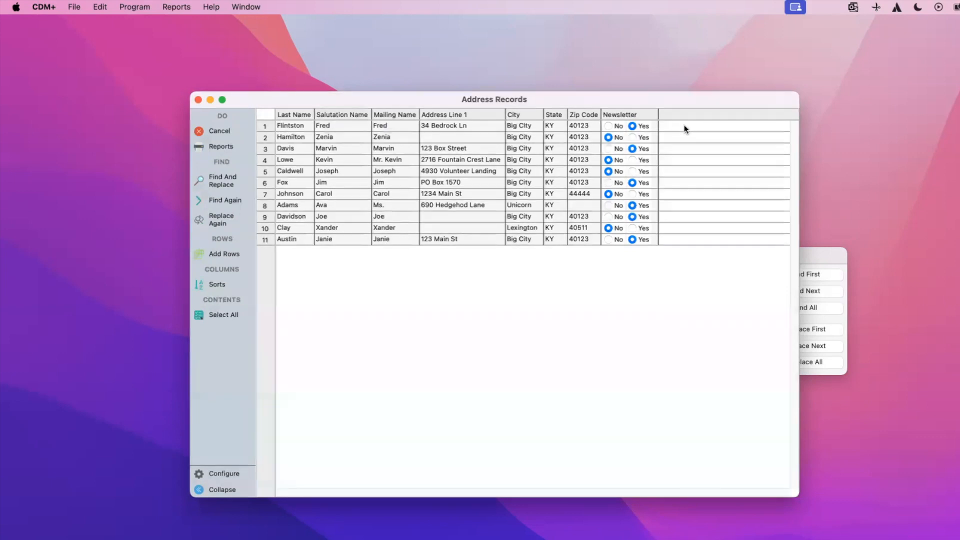
pyautogui.click(223, 475)
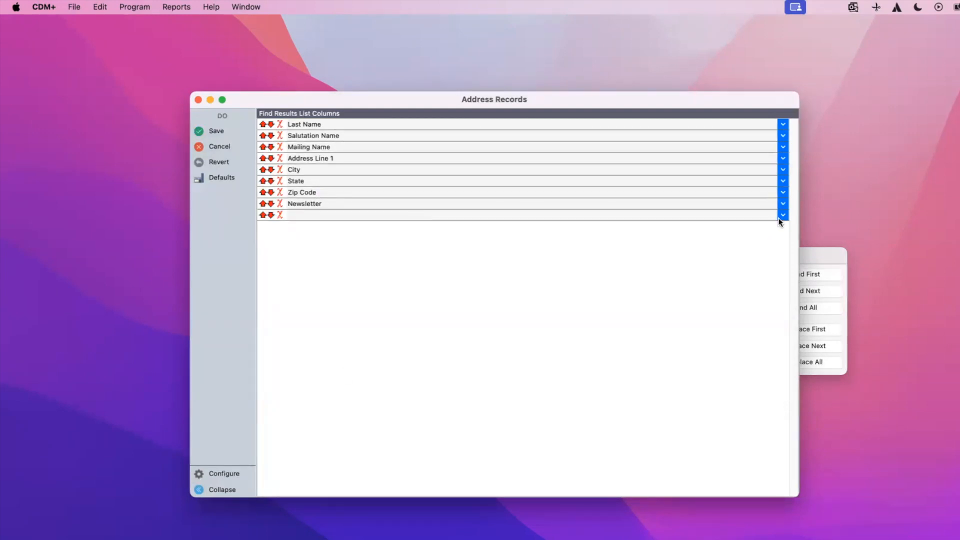
pyautogui.click(214, 131)
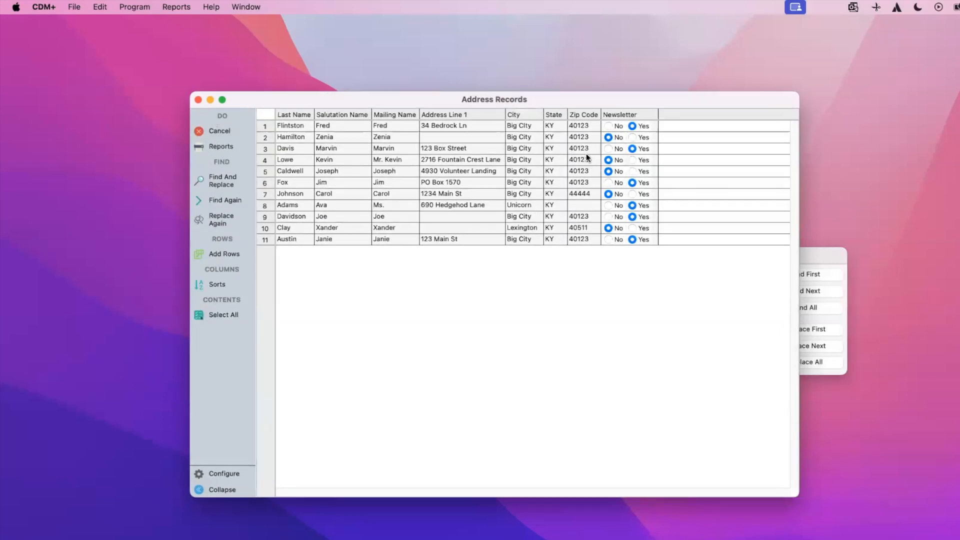
# Try editing individual Newsletter cells, switching row 2's Newsletter value to Yes.
pyautogui.click(623, 116)
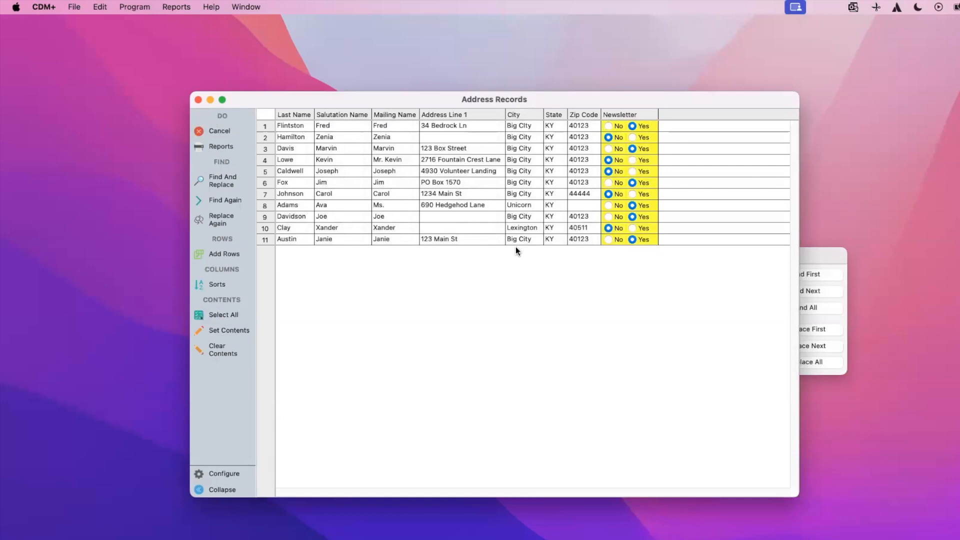
pyautogui.click(560, 183)
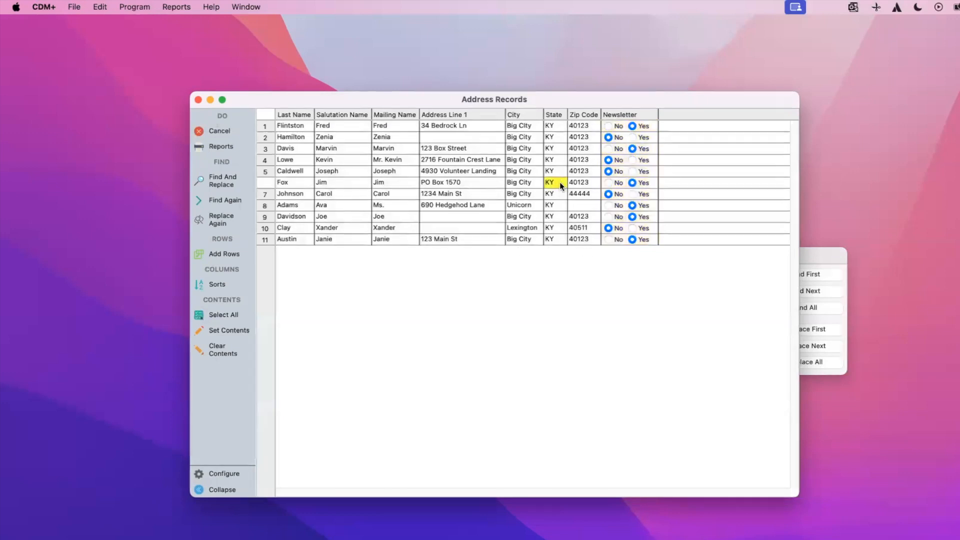
pyautogui.click(610, 125)
pyautogui.click(633, 138)
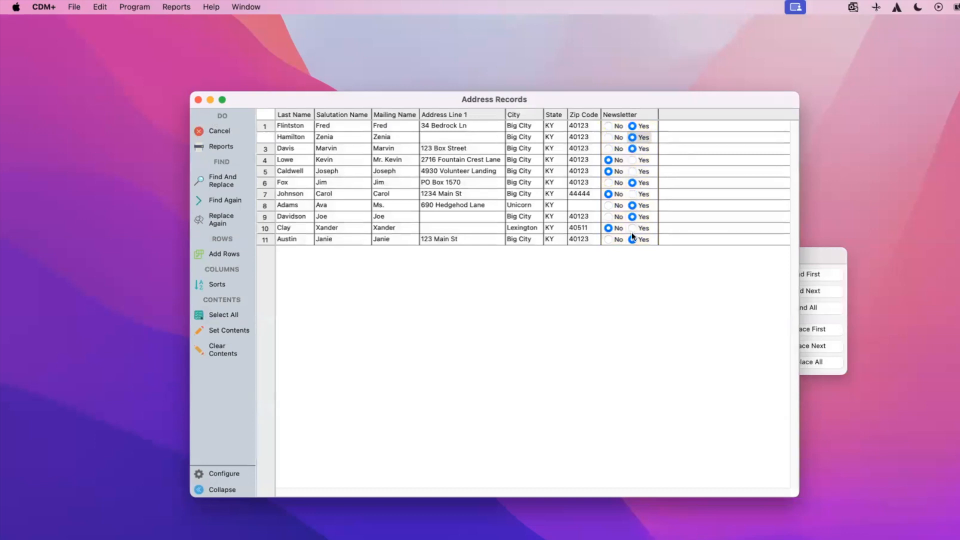
# Set the whole Newsletter column to Yes with Set Contents.
pyautogui.click(633, 116)
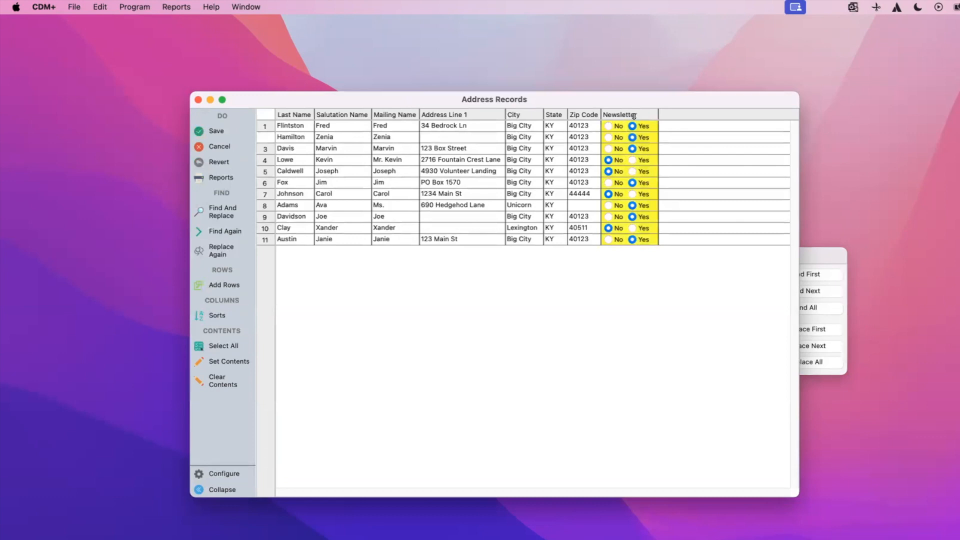
pyautogui.click(228, 366)
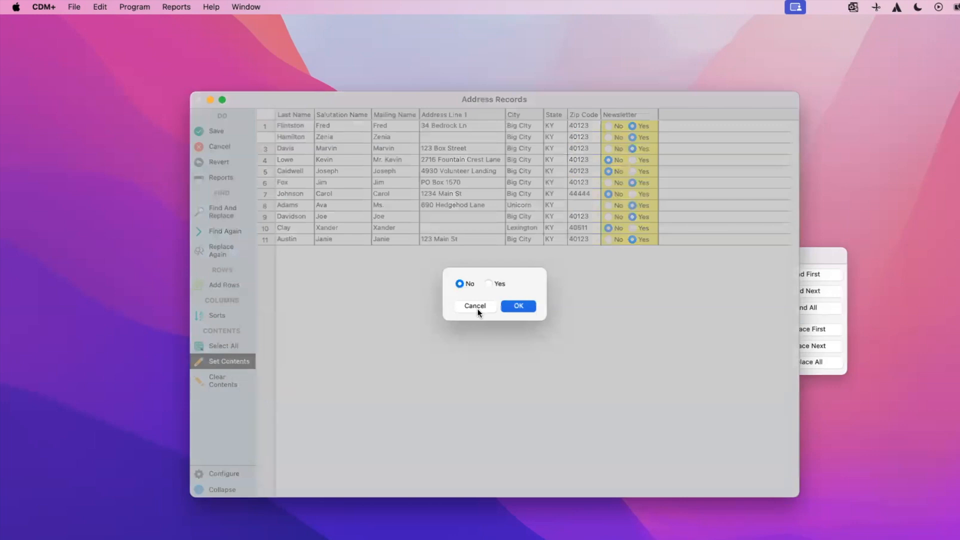
pyautogui.click(489, 282)
pyautogui.click(519, 306)
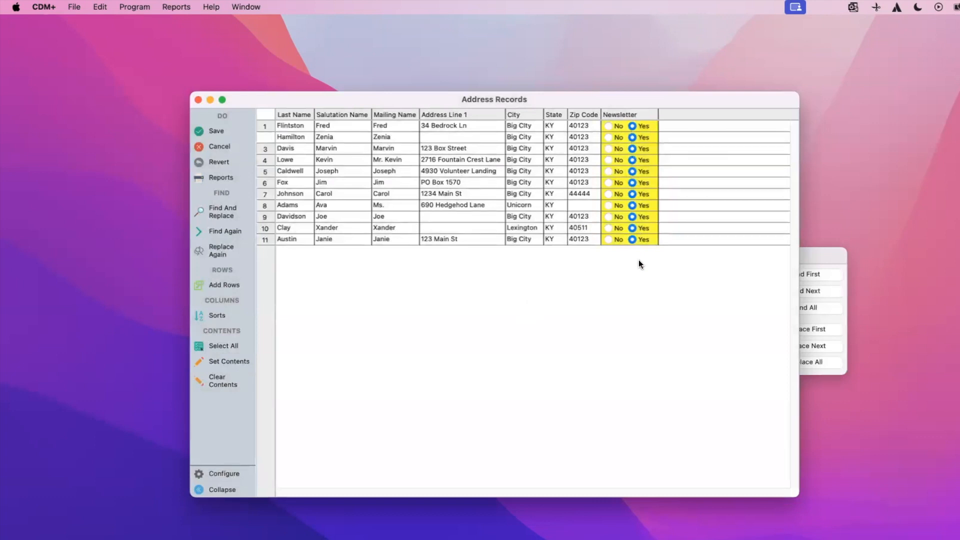
# Save the 11 records' Newsletter edits and return to the 98-record Address Records list.
pyautogui.click(215, 131)
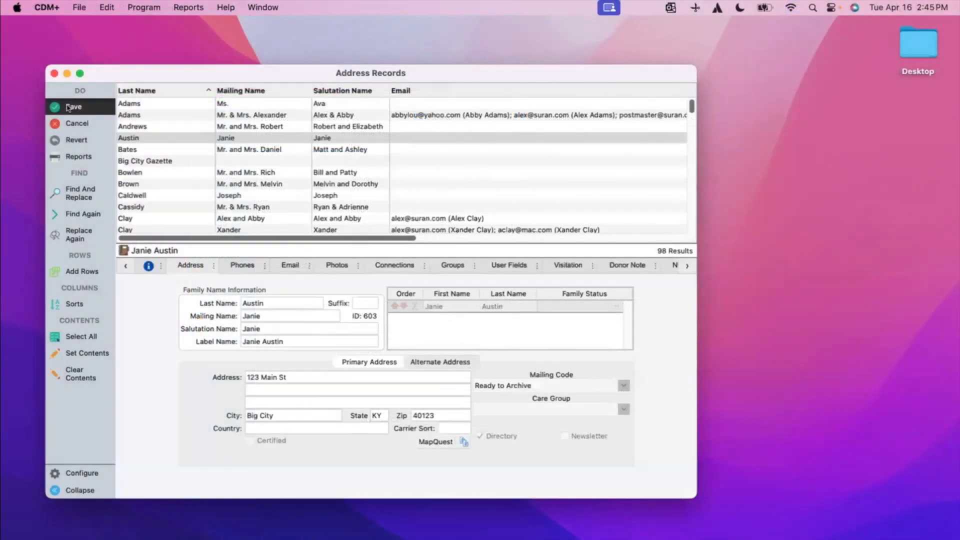
pyautogui.click(68, 107)
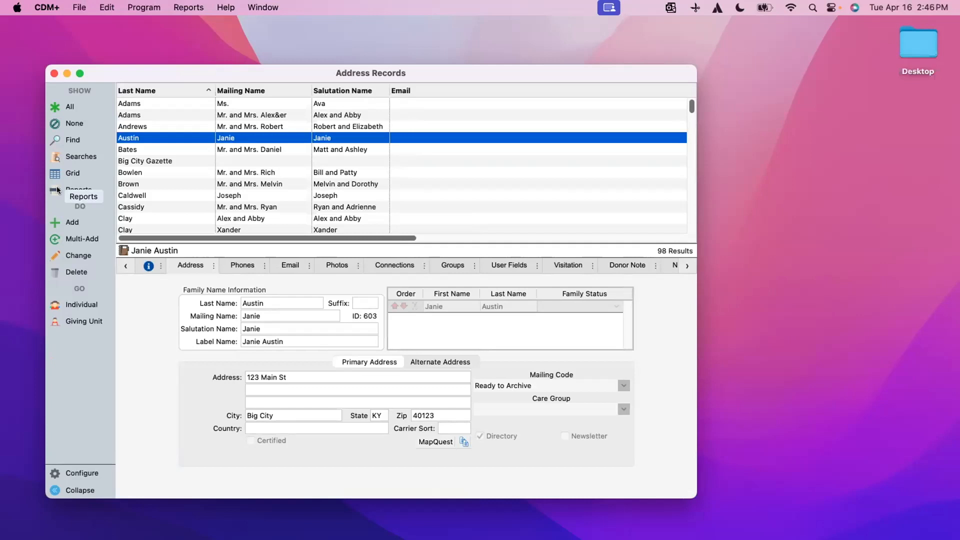
# Find the five households whose Mailing Code equals College student address and show them in an editable grid.
pyautogui.click(67, 139)
pyautogui.click(288, 93)
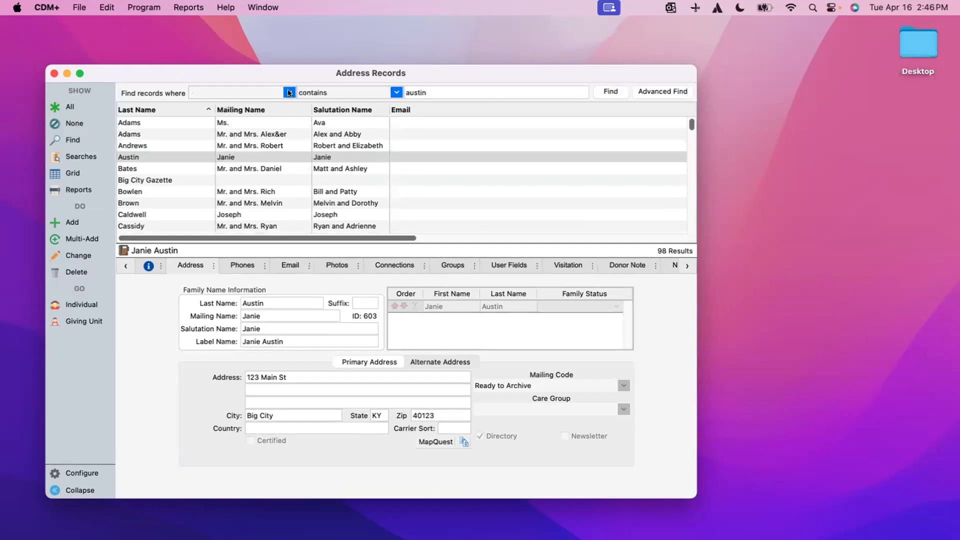
pyautogui.write('mail')
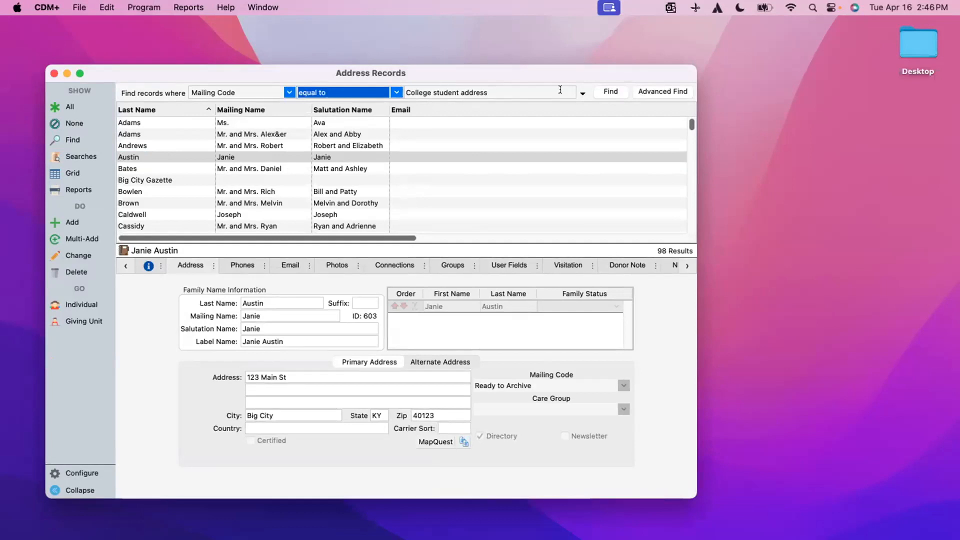
pyautogui.click(609, 91)
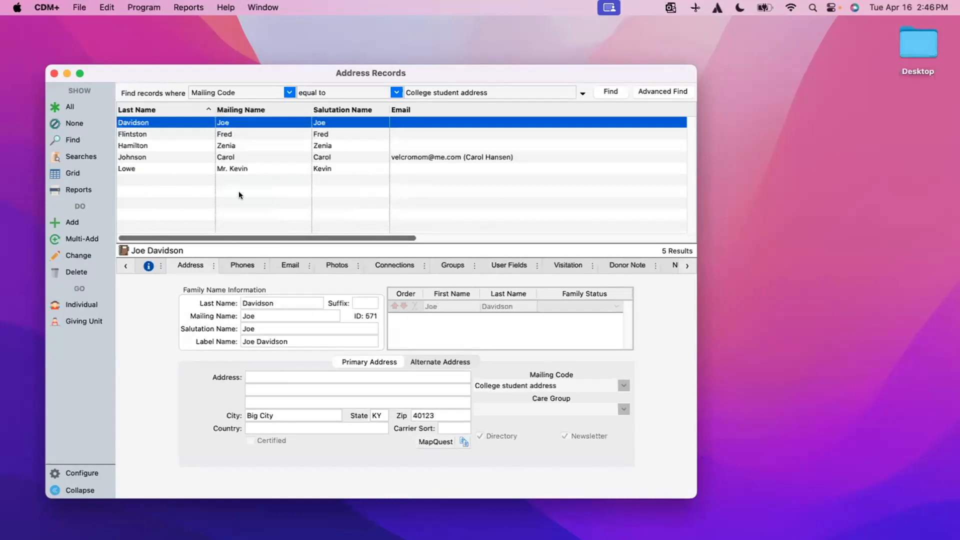
pyautogui.click(67, 173)
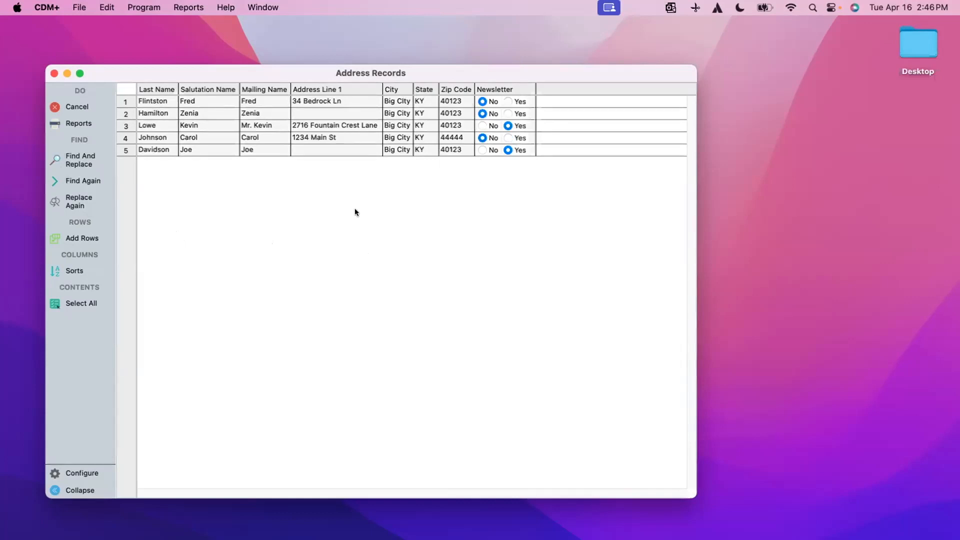
# Change the Newsletter column to Yes for all five college-student households using Set Contents.
pyautogui.click(515, 102)
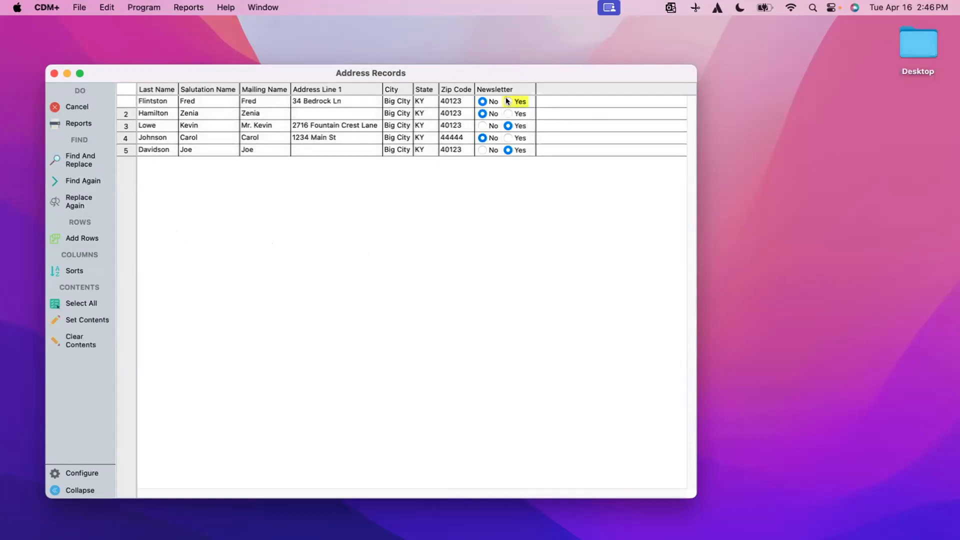
pyautogui.click(507, 102)
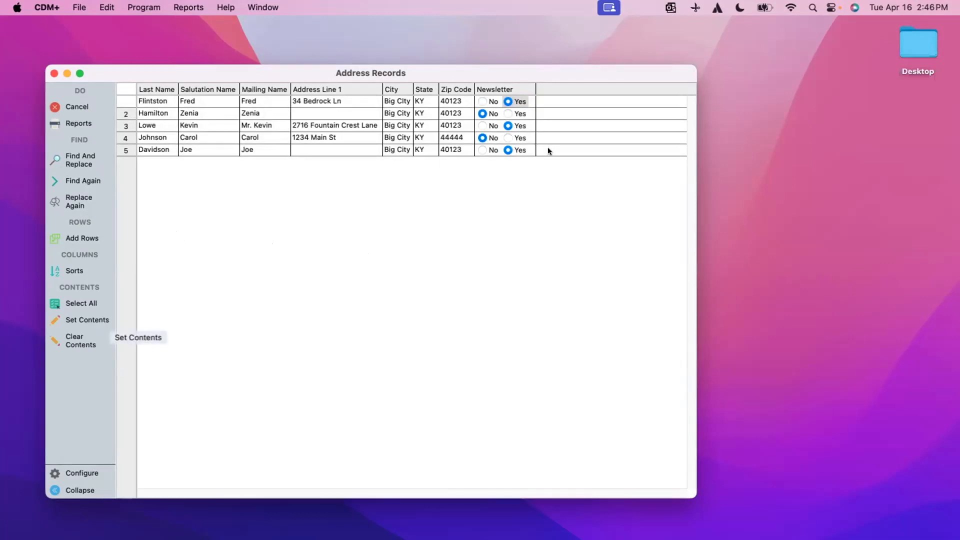
pyautogui.click(499, 89)
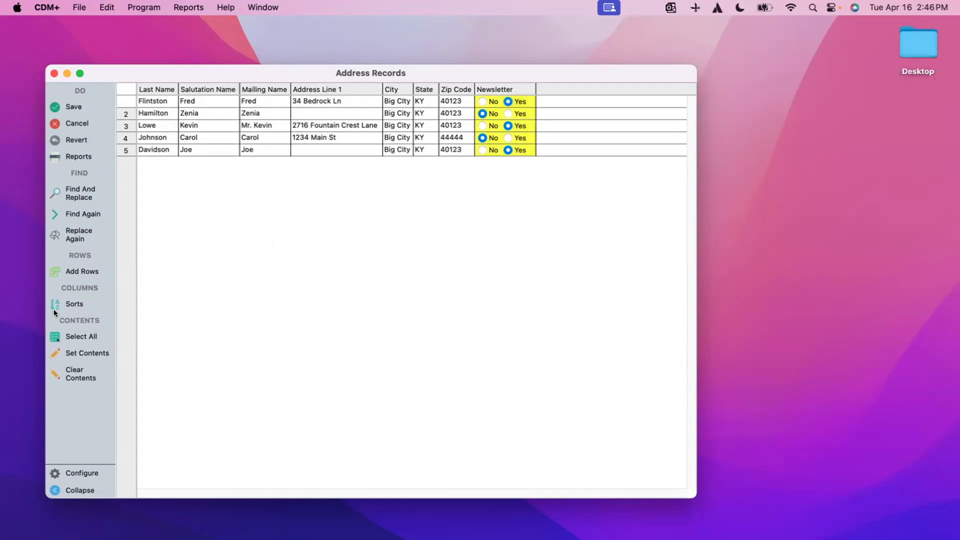
pyautogui.click(96, 352)
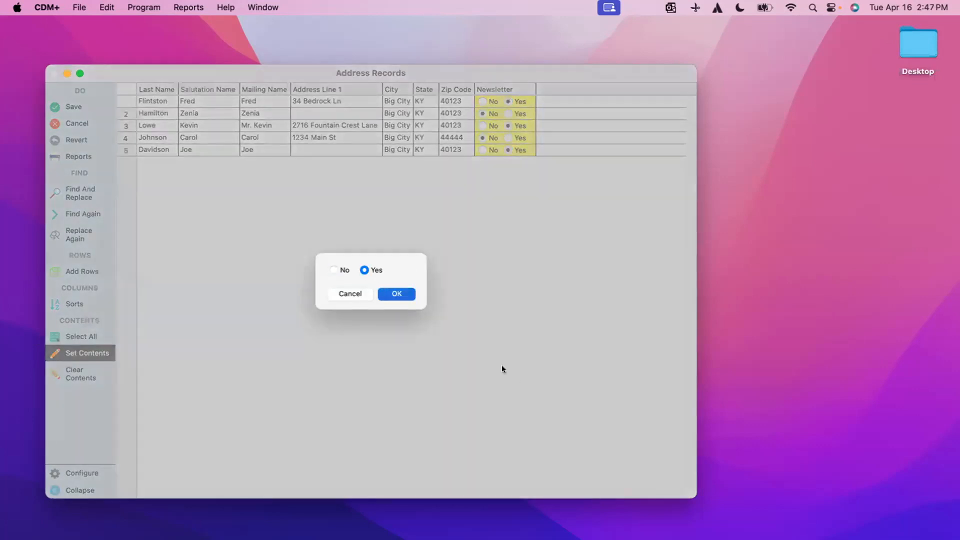
pyautogui.click(393, 293)
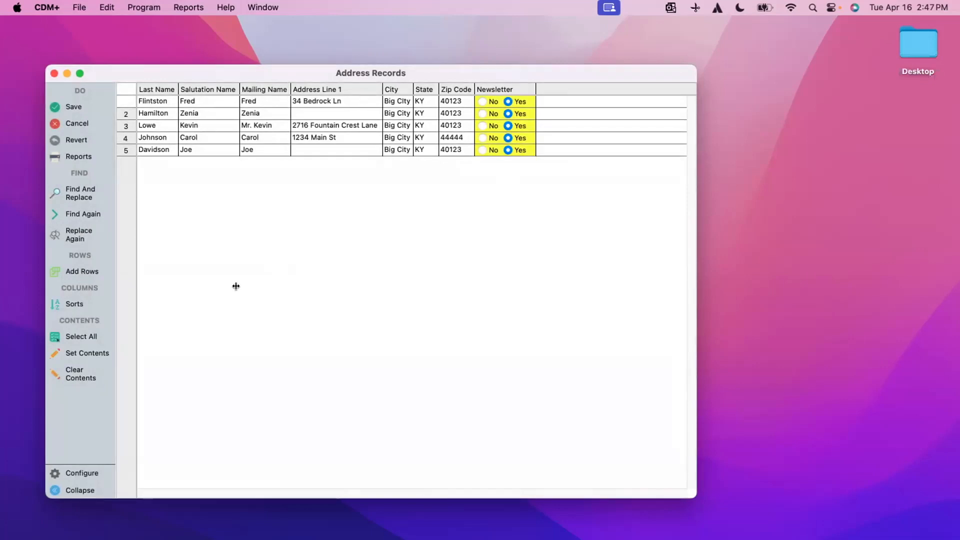
# Save the grid edits, close Address Records with Cmd+W, and present the help.suran.com slide full screen.
pyautogui.click(71, 107)
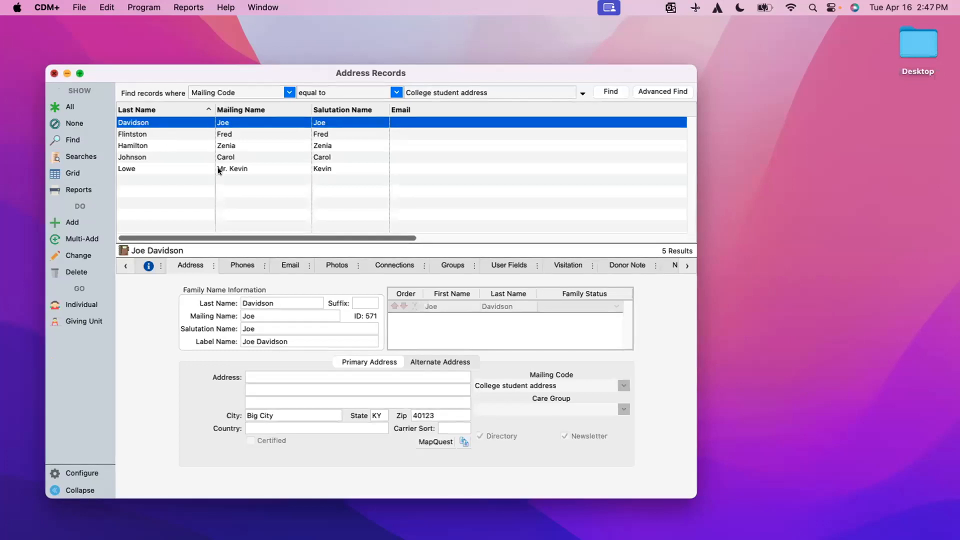
pyautogui.press('super+w')
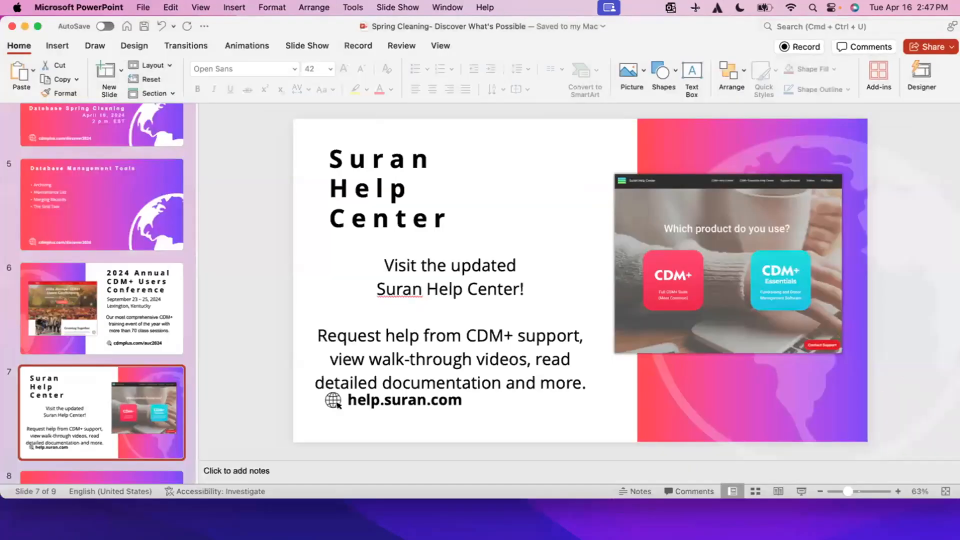
pyautogui.click(801, 489)
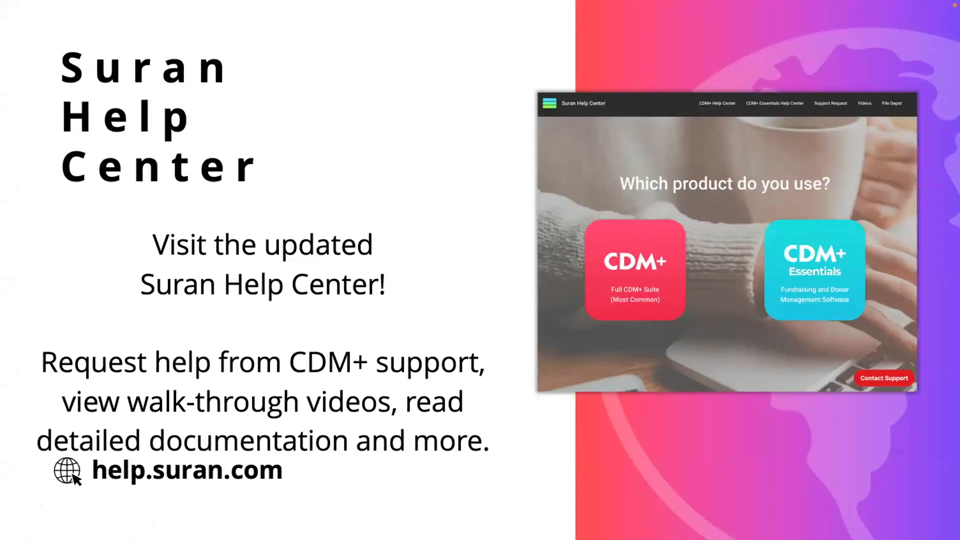